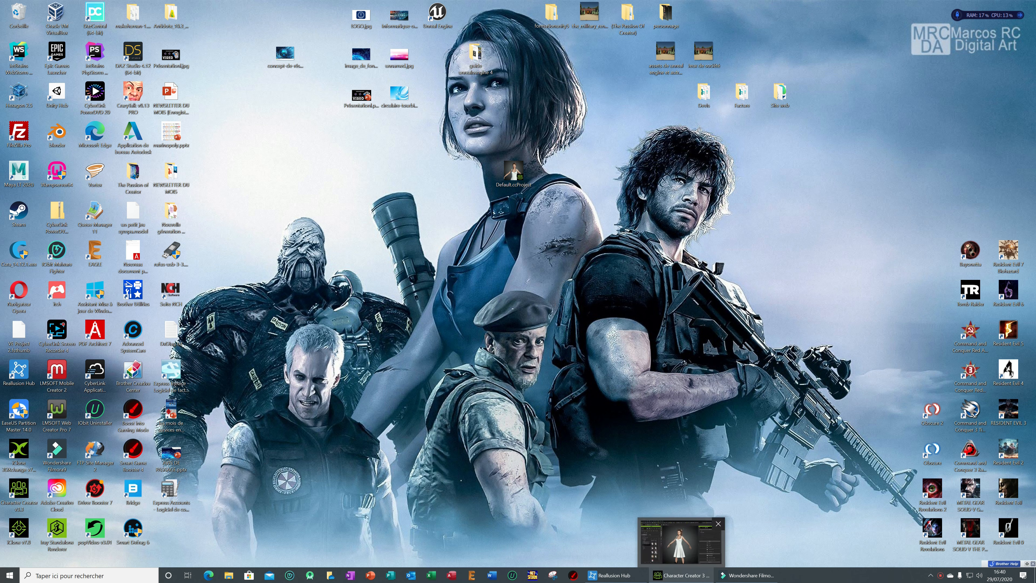
- Switch to Character Creator 3, show the appearance editor settings and select the whole character instead of its hair
click(696, 577)
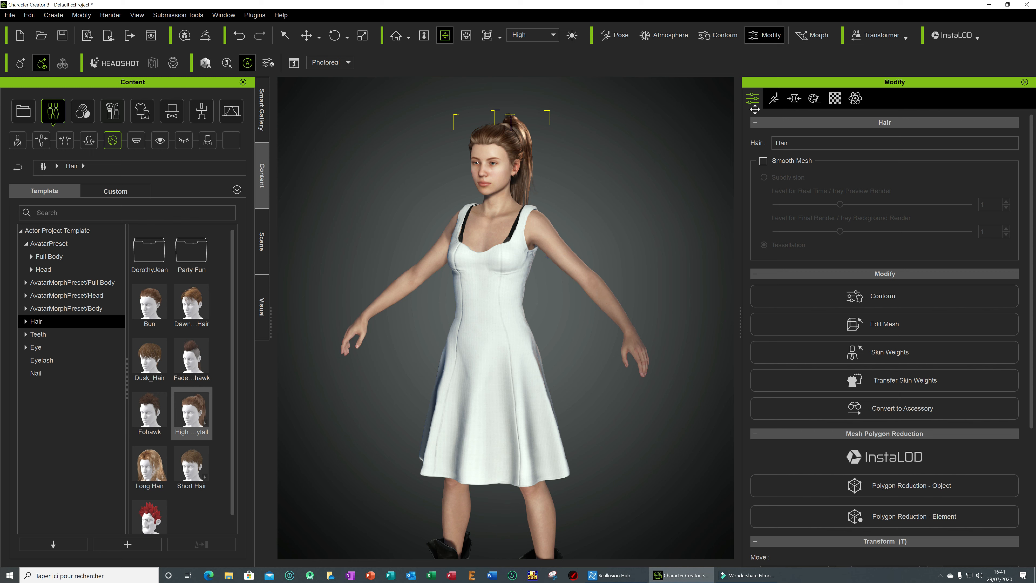
click(815, 100)
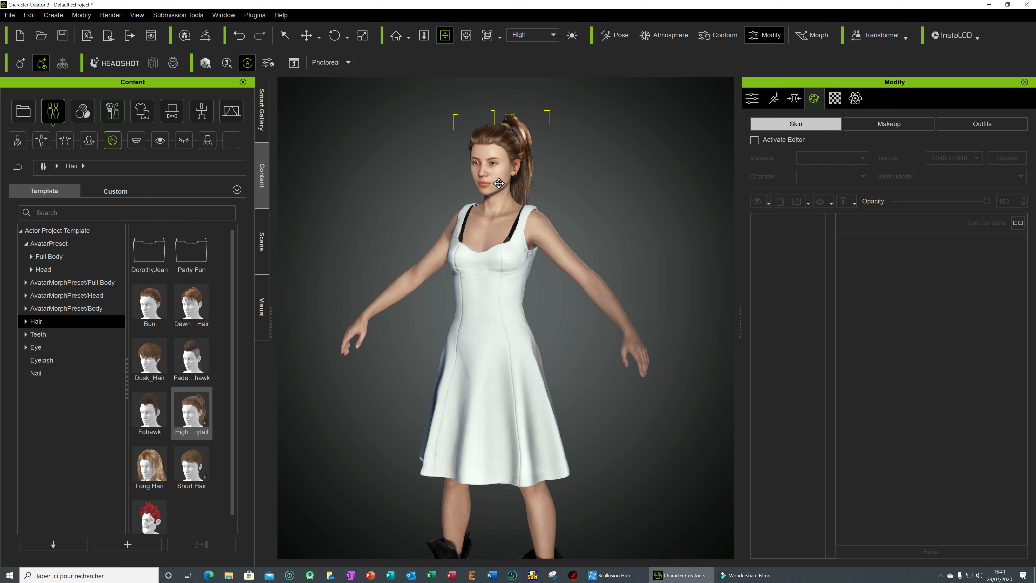
click(284, 36)
click(496, 170)
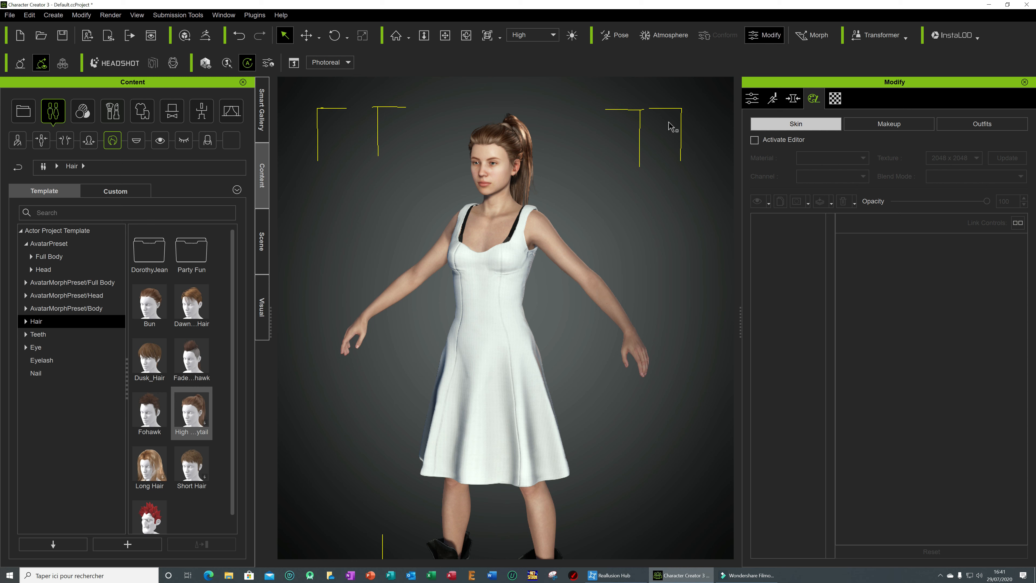
click(708, 206)
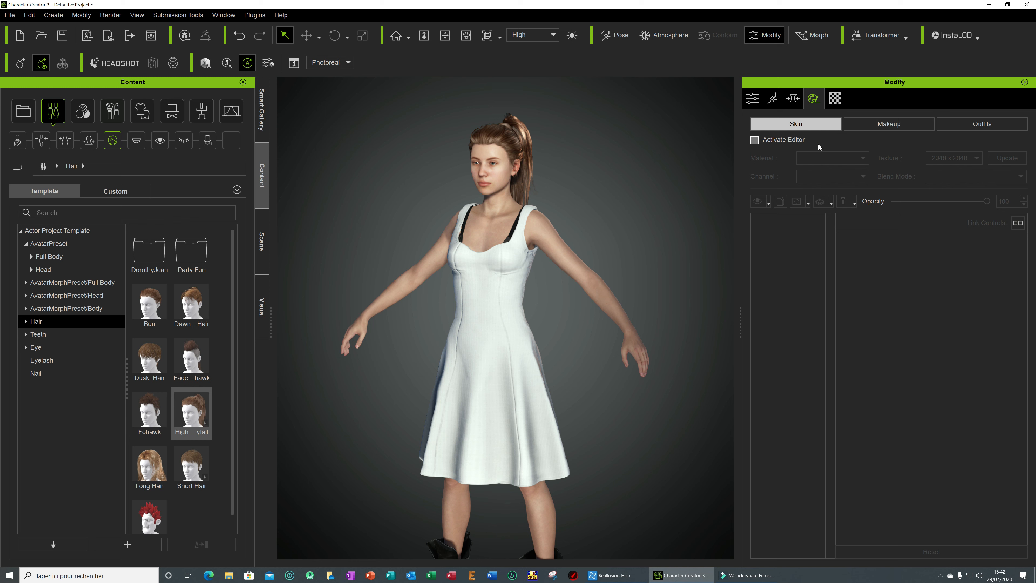
- View the Makeup and Outfits categories of the appearance editor and return to Skin
click(890, 123)
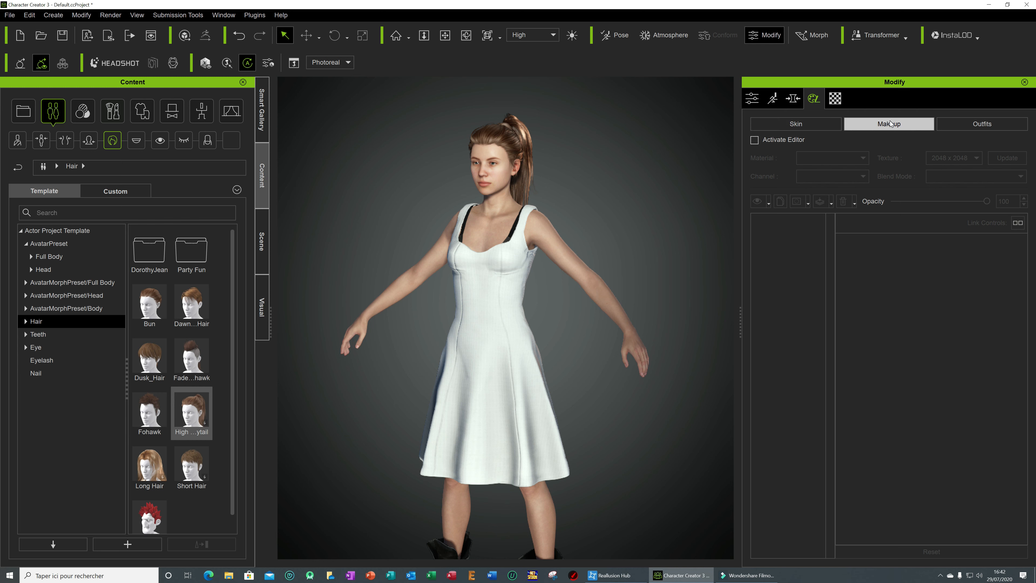
click(981, 124)
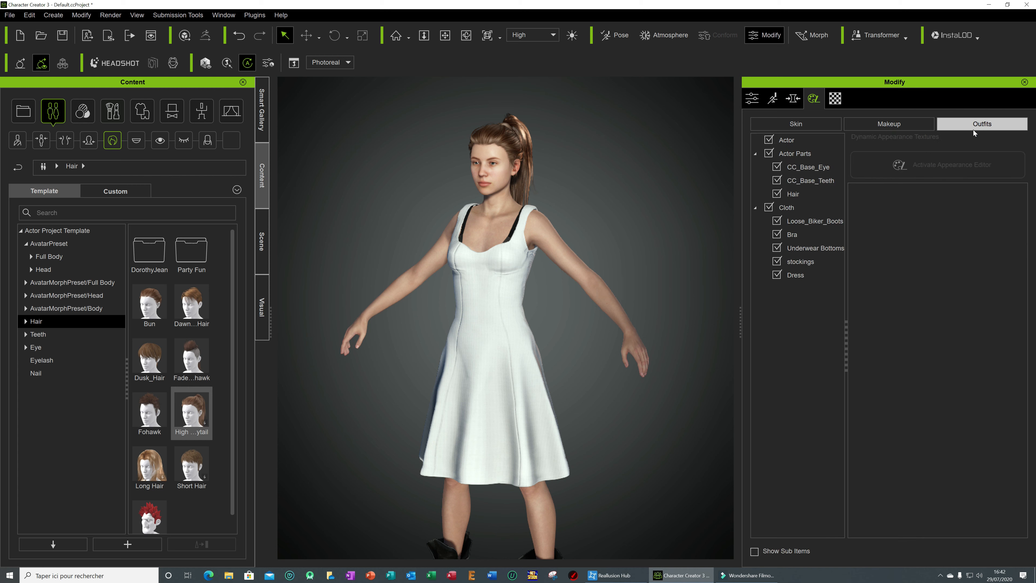
click(788, 126)
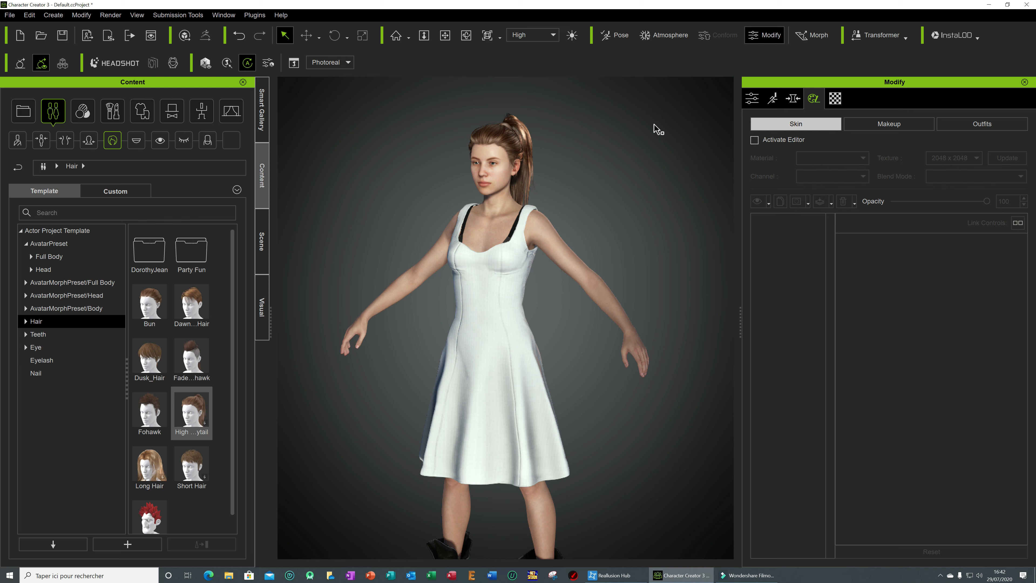
- Start a new project with the default character, discarding the current project without saving
click(10, 15)
click(57, 32)
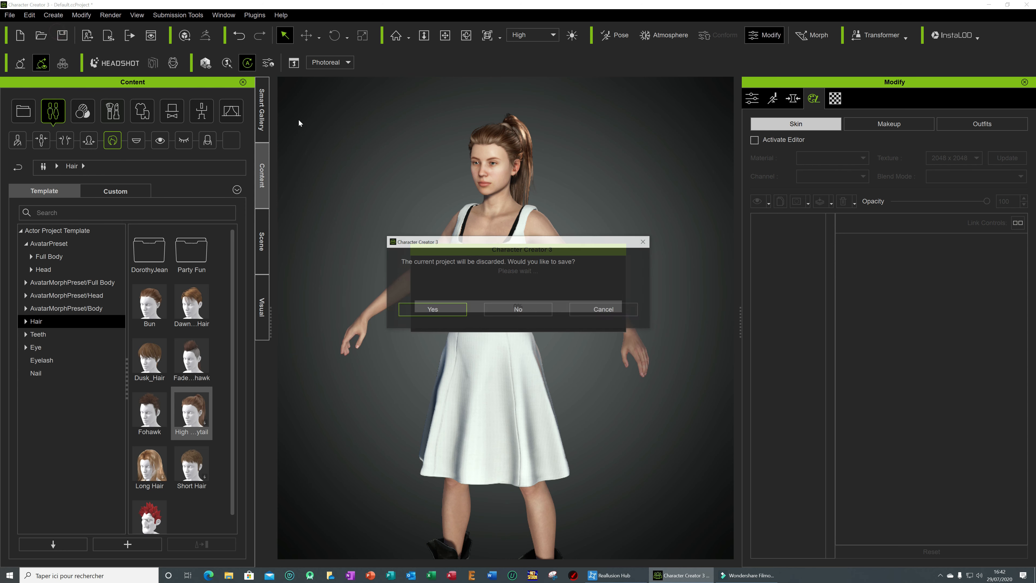
click(515, 311)
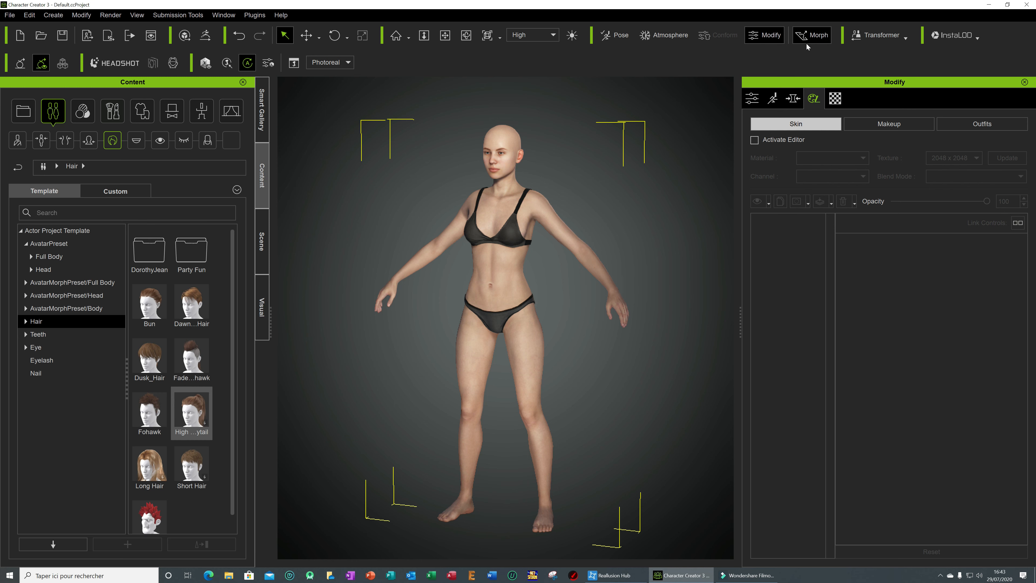
- Activate the skin editor for the head material and check the Makeup layers before returning to the Skin layers
click(755, 139)
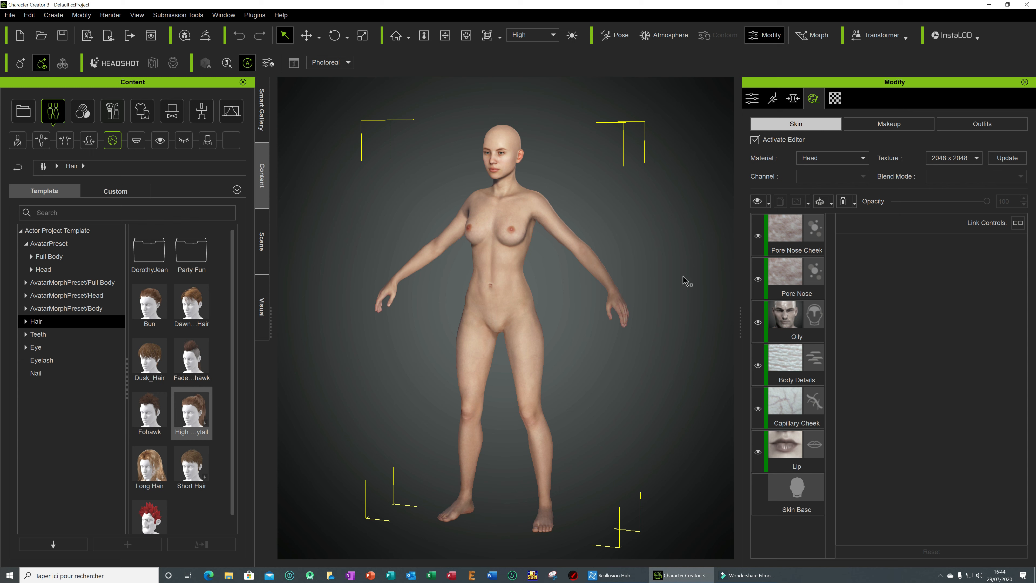
click(759, 239)
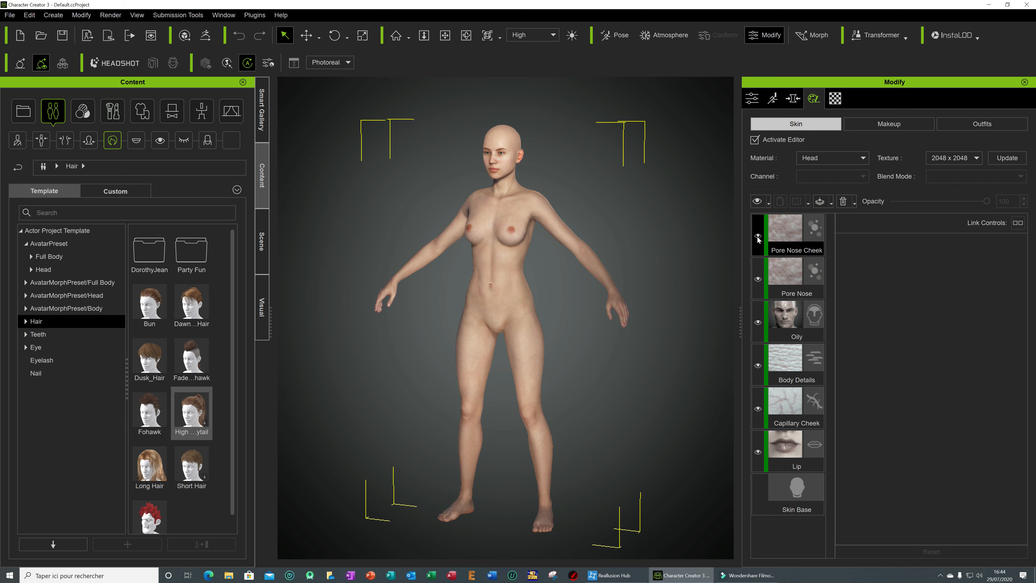
click(887, 126)
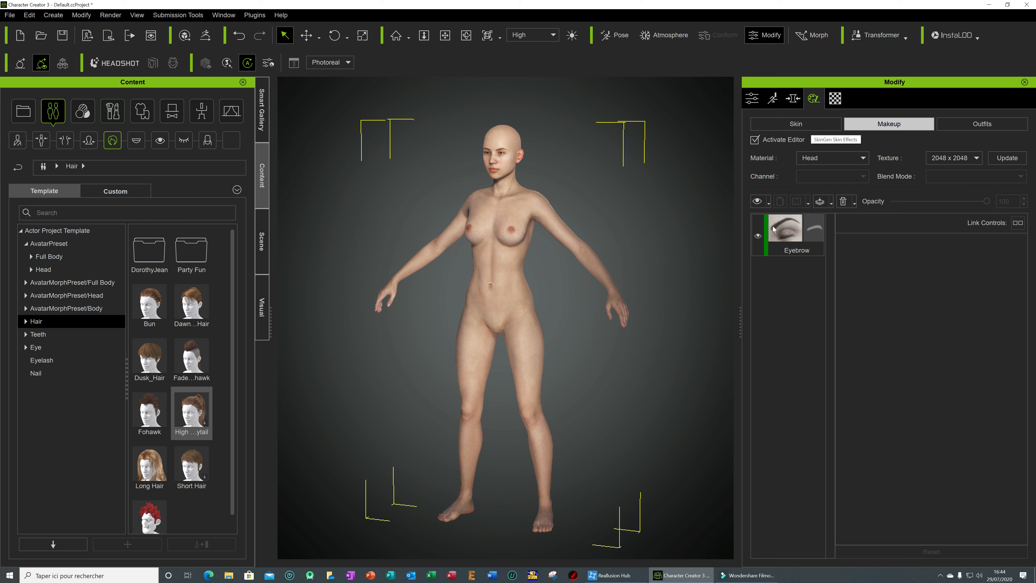
click(789, 127)
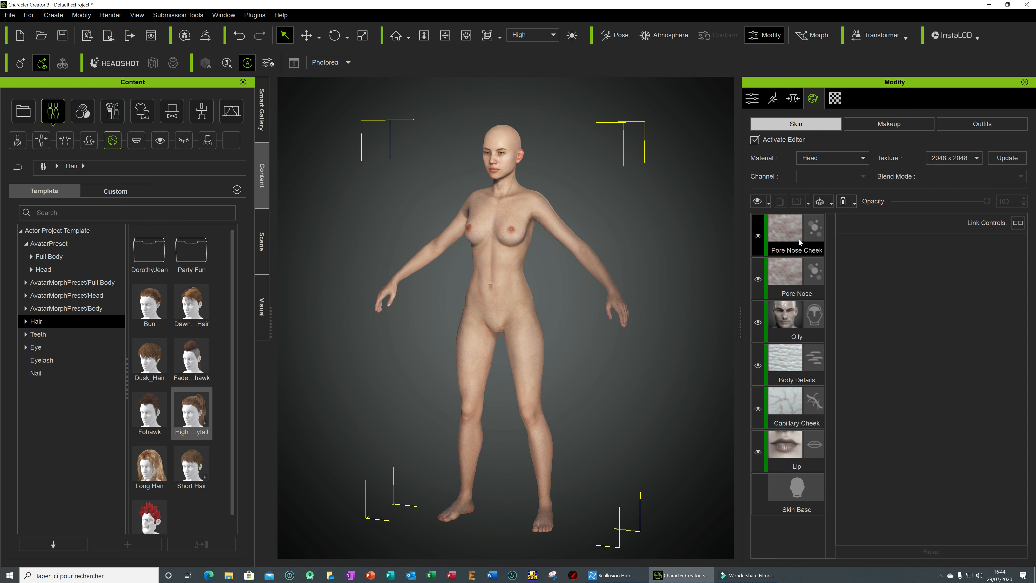
- Delete the Pore Nose Cheek, Oily, Body Details and Lip layers from the head's skin layer stack
right_click(810, 242)
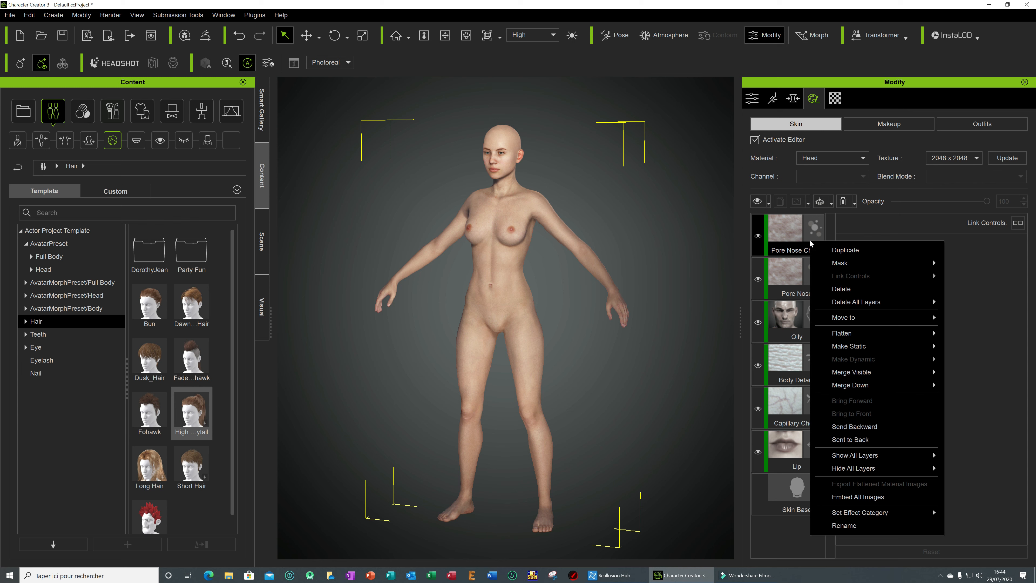
click(836, 290)
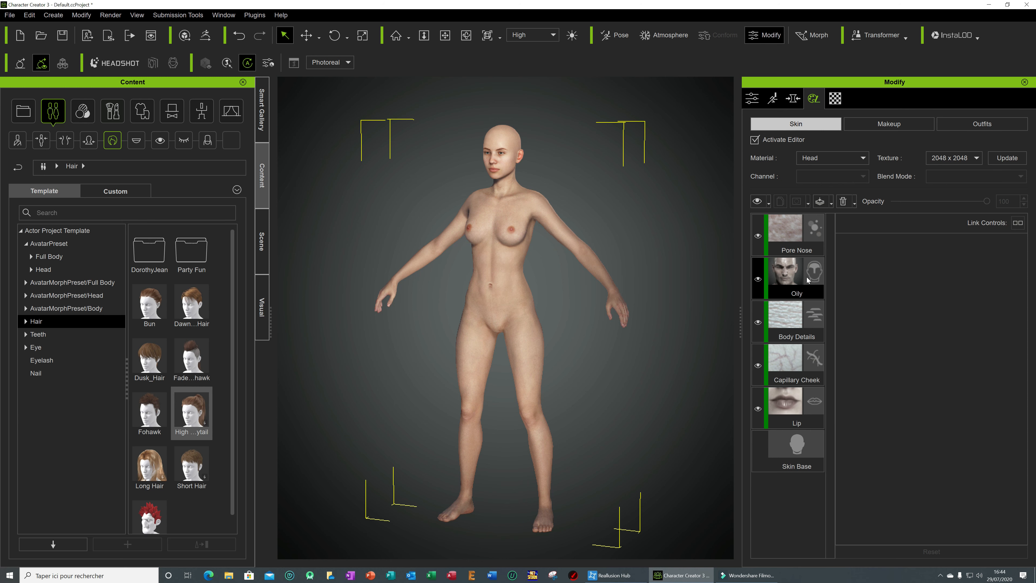
right_click(808, 278)
click(834, 325)
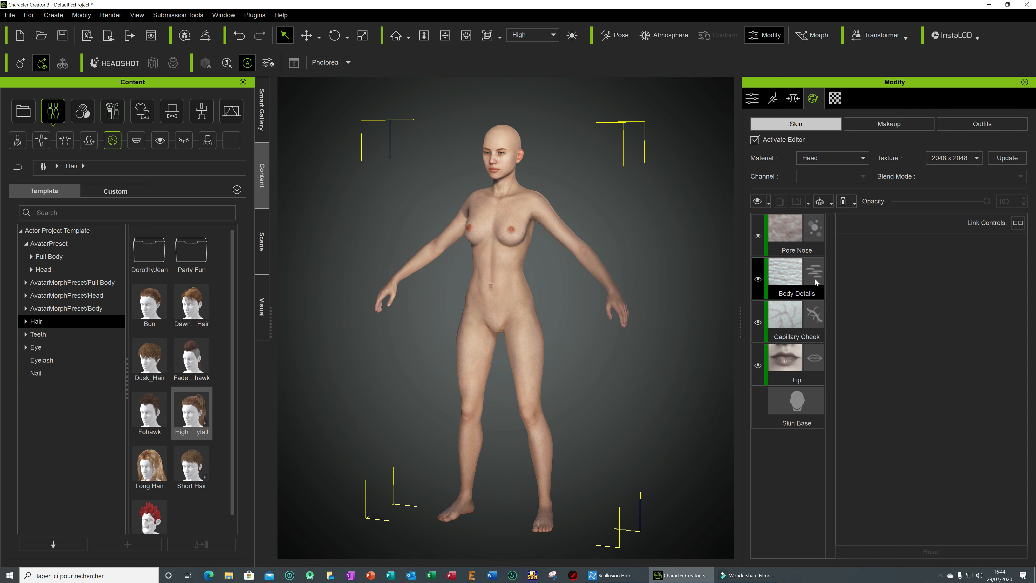
right_click(816, 282)
mouse_move(831, 314)
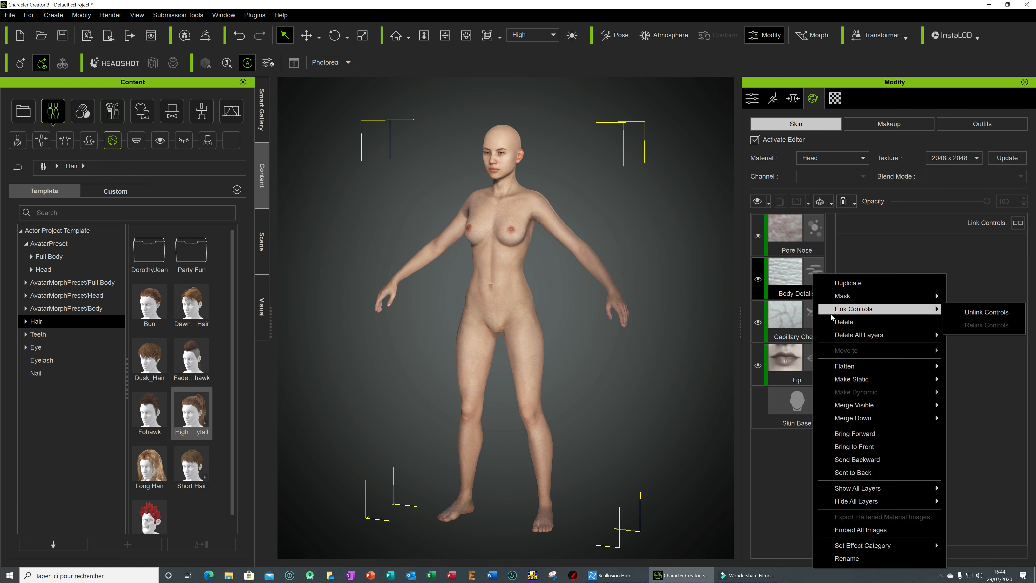
click(840, 325)
right_click(819, 324)
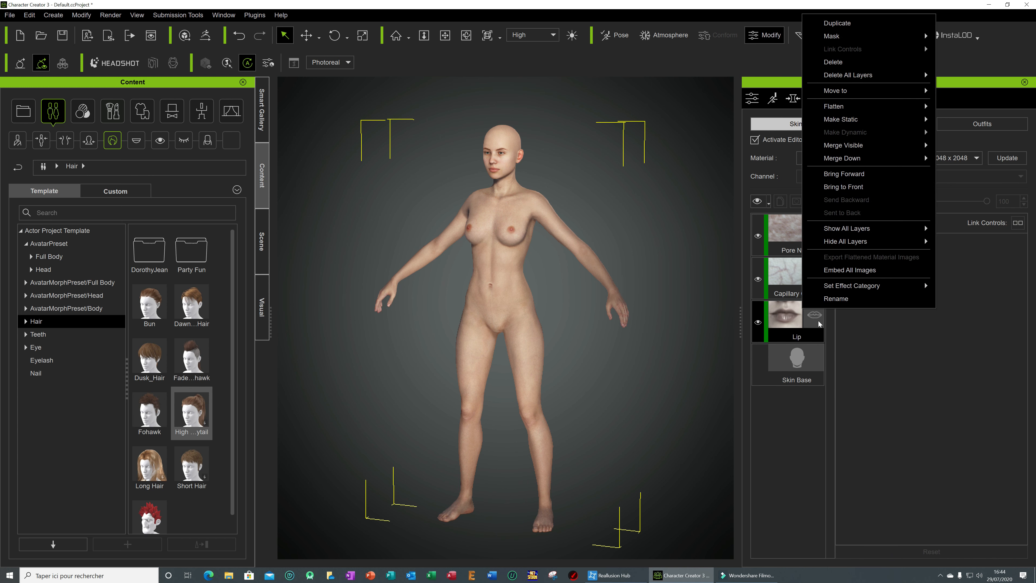
click(831, 62)
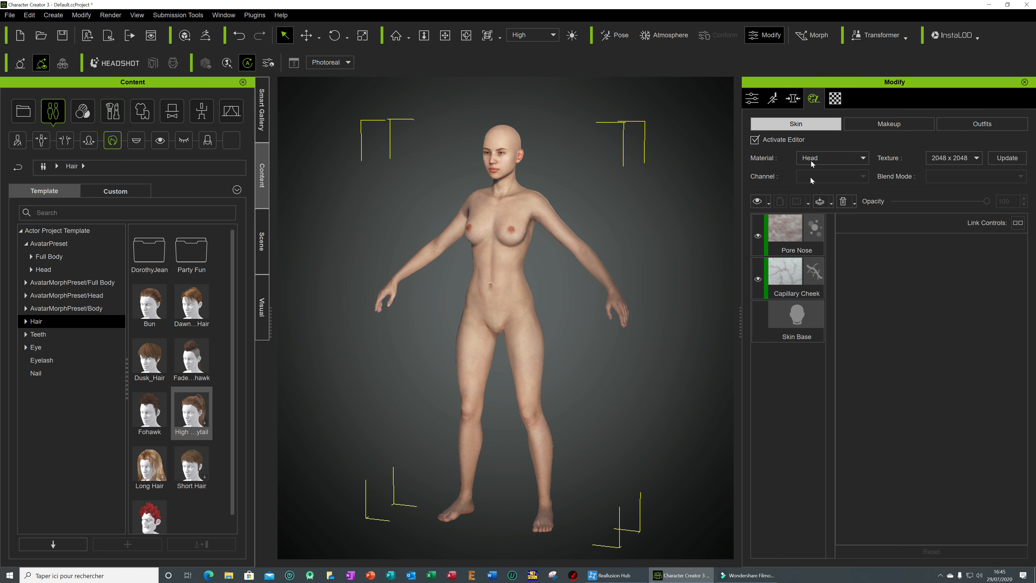
right_click(804, 326)
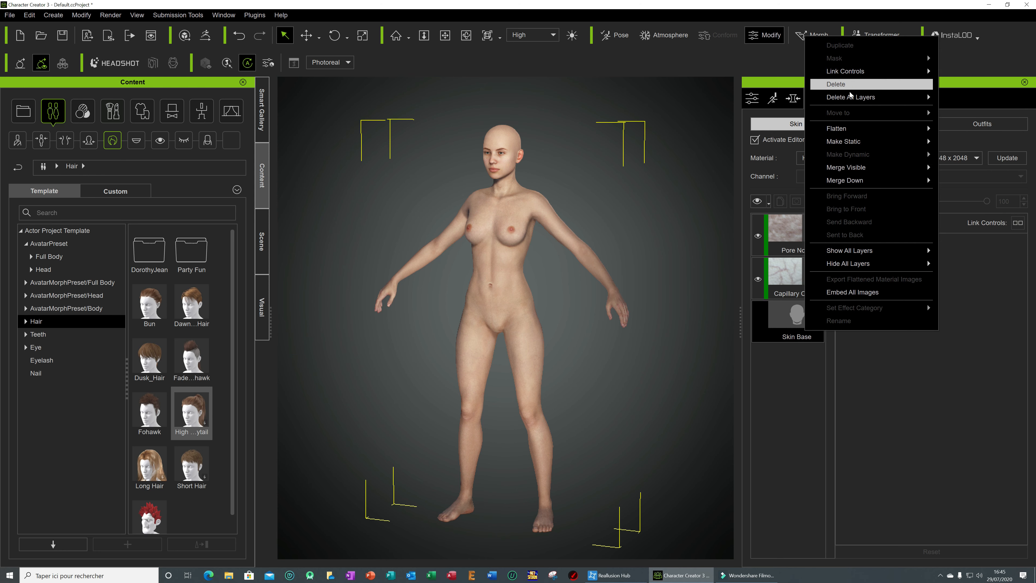
mouse_move(851, 99)
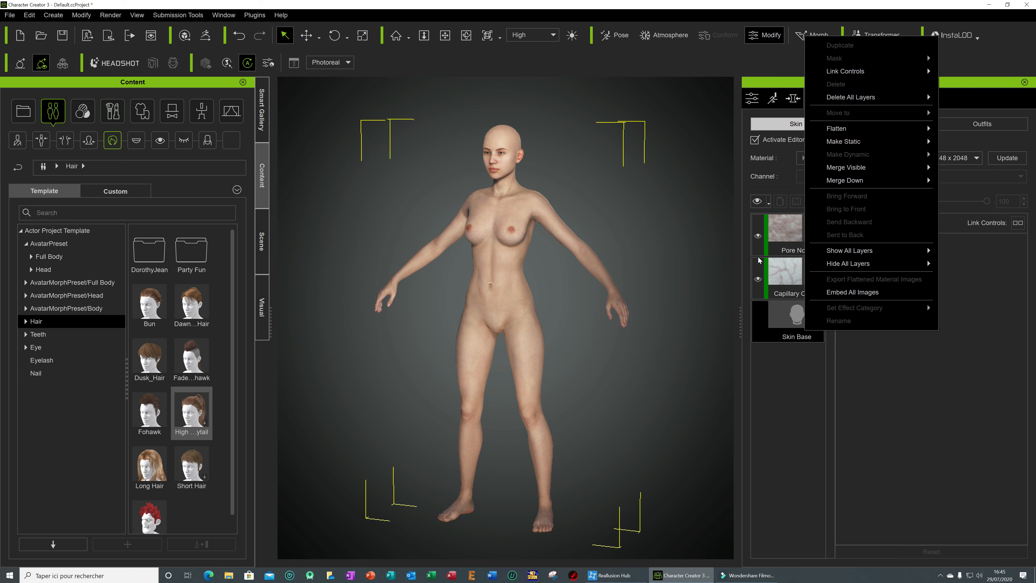
click(732, 294)
- Delete the Capillary Cheek and Pore Nose layers above the Skin Base layer
click(792, 275)
right_click(812, 275)
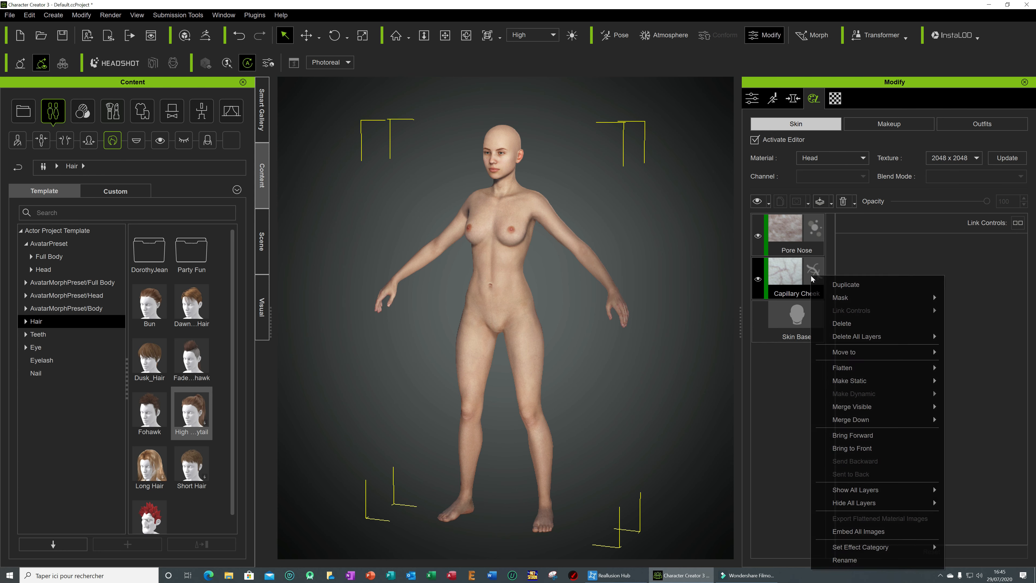
click(850, 324)
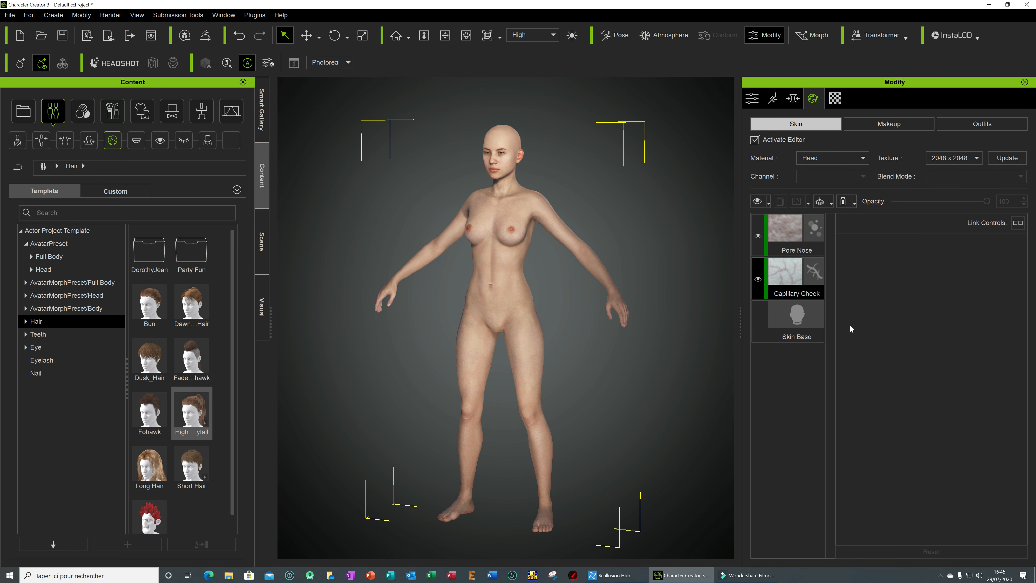
right_click(811, 231)
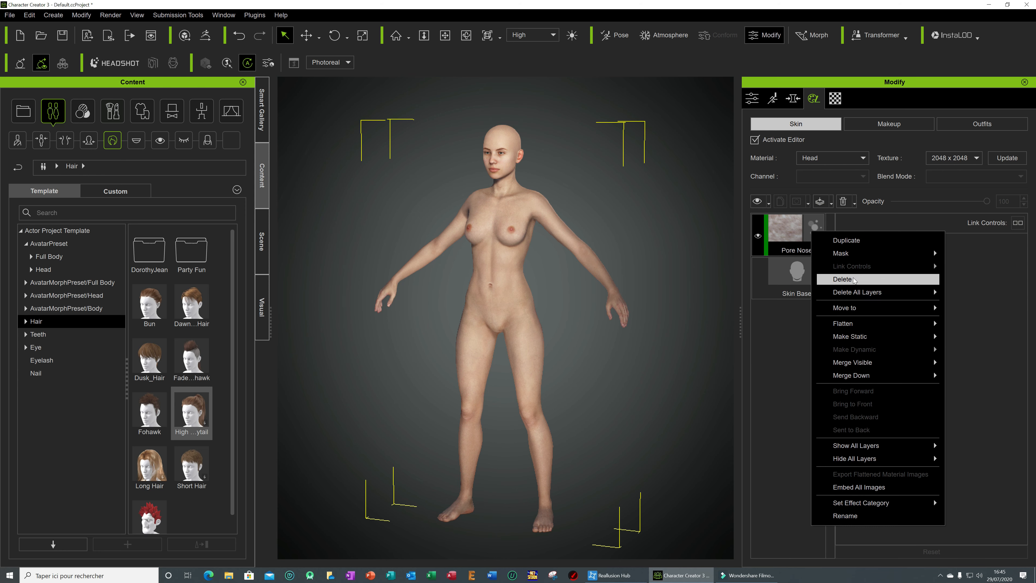
click(835, 283)
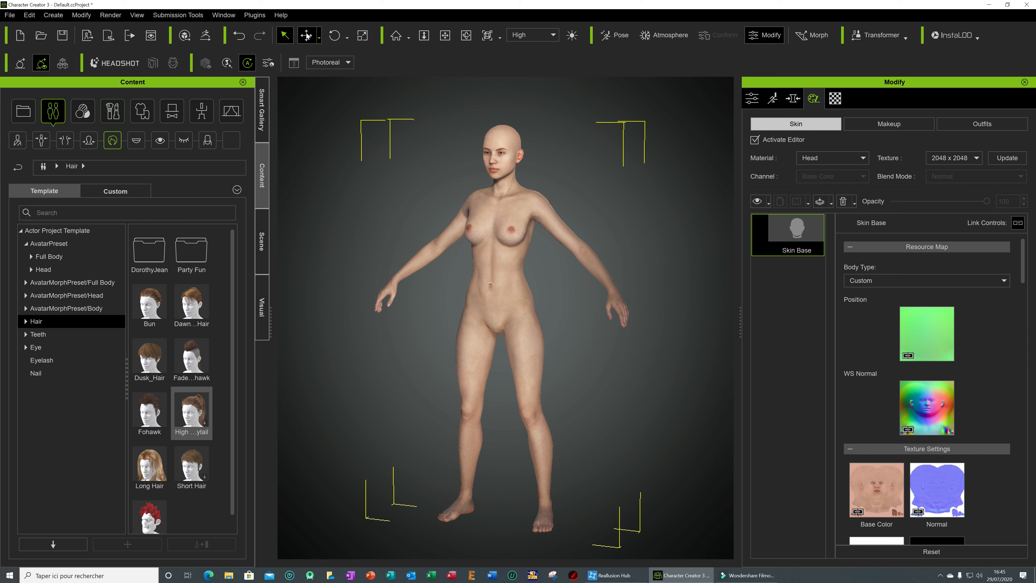
- Examine the base skin texture up close on the character's torso, including its fine surface detail, and return to the face and shoulders
click(446, 36)
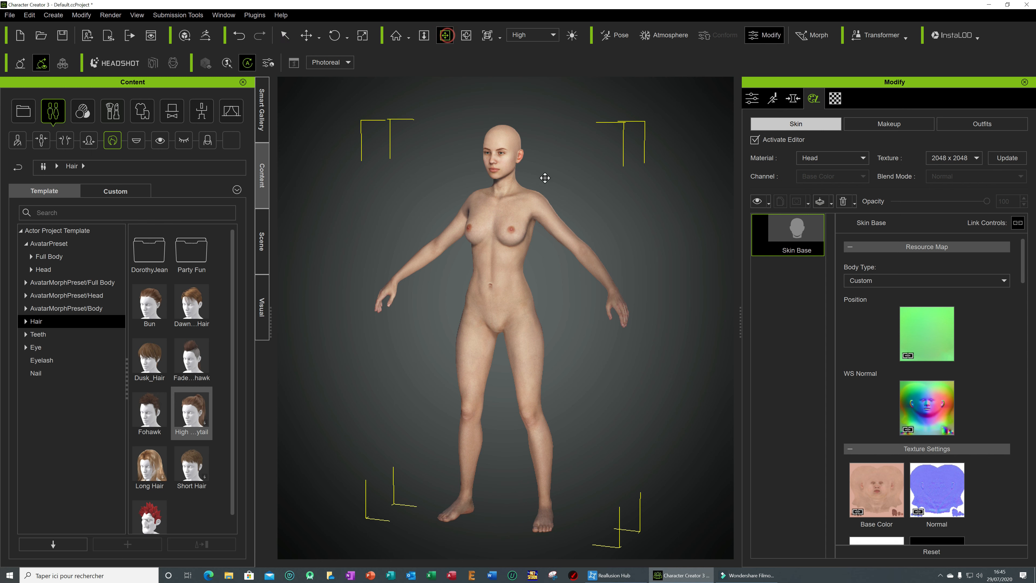
scroll(524, 202, up, 5)
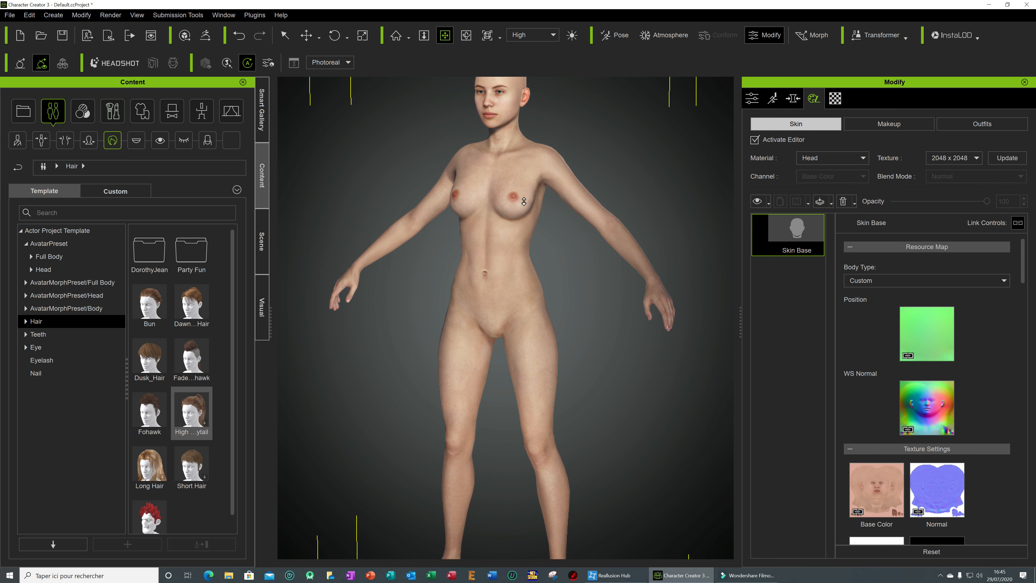
drag(506, 156, 497, 250)
scroll(496, 250, up, 10)
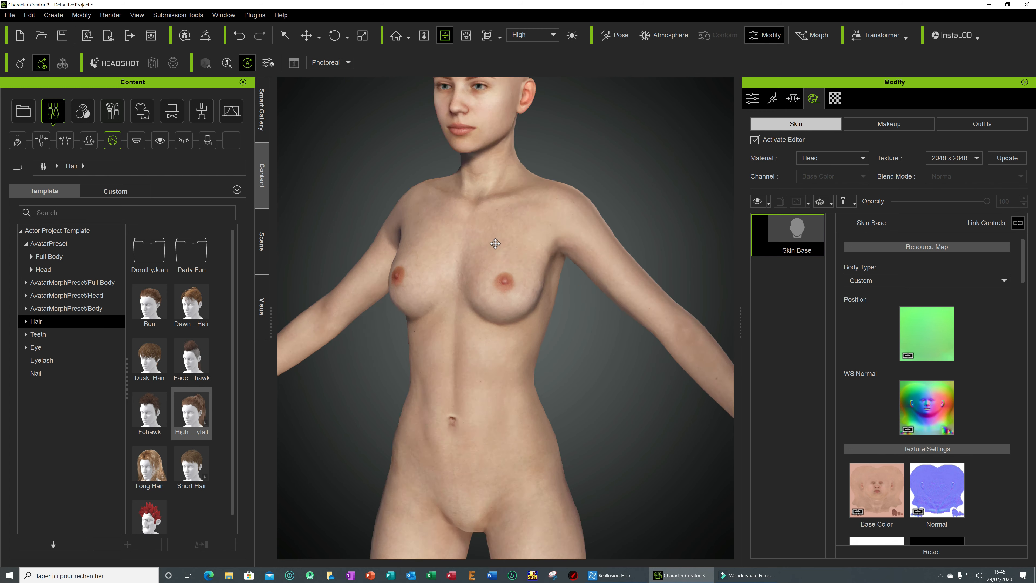
scroll(510, 273, down, 10)
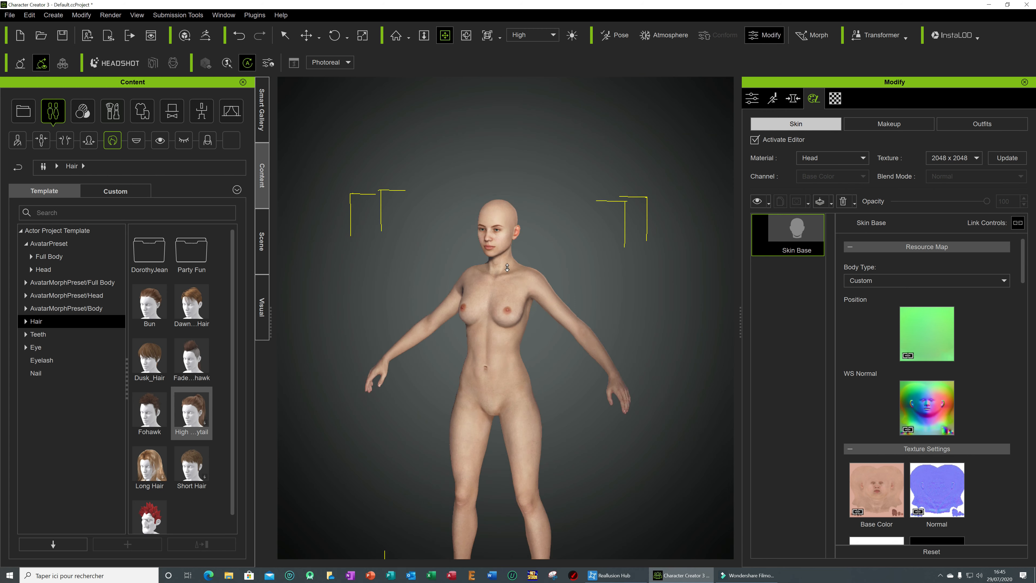
scroll(507, 268, up, 8)
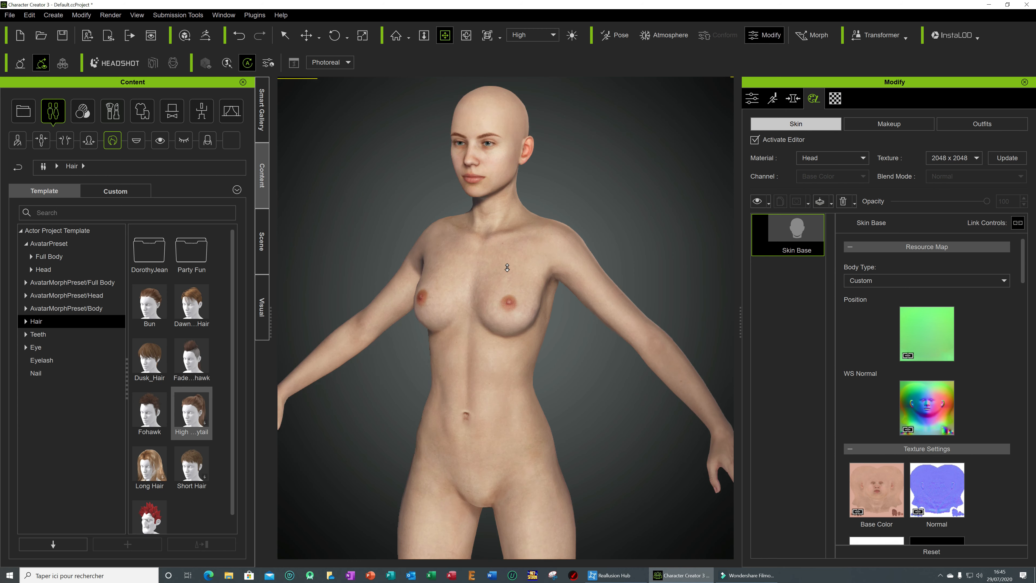
scroll(507, 267, up, 6)
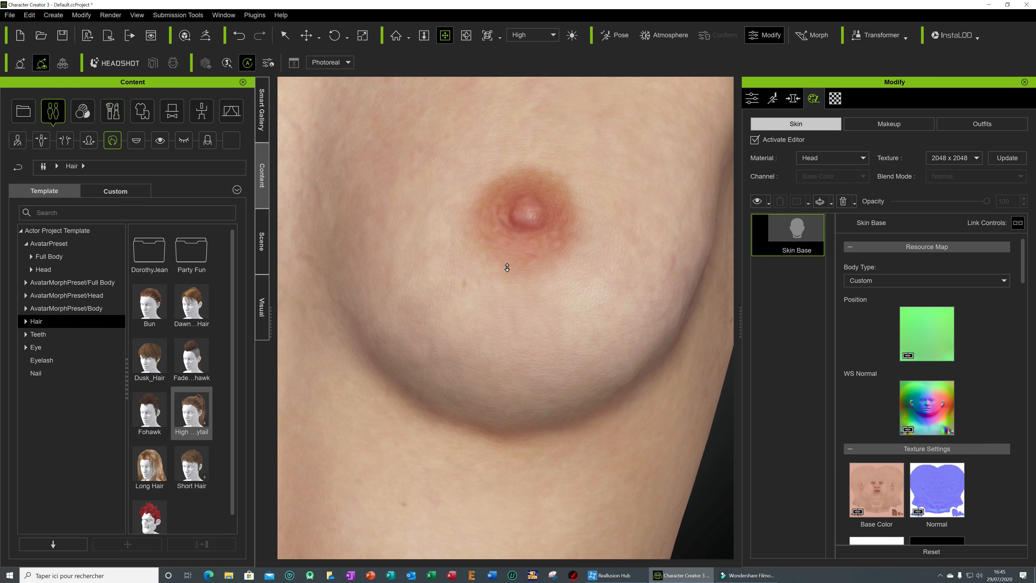
scroll(507, 268, up, 5)
scroll(507, 267, down, 4)
scroll(507, 268, up, 3)
scroll(507, 268, up, 2)
scroll(507, 267, down, 2)
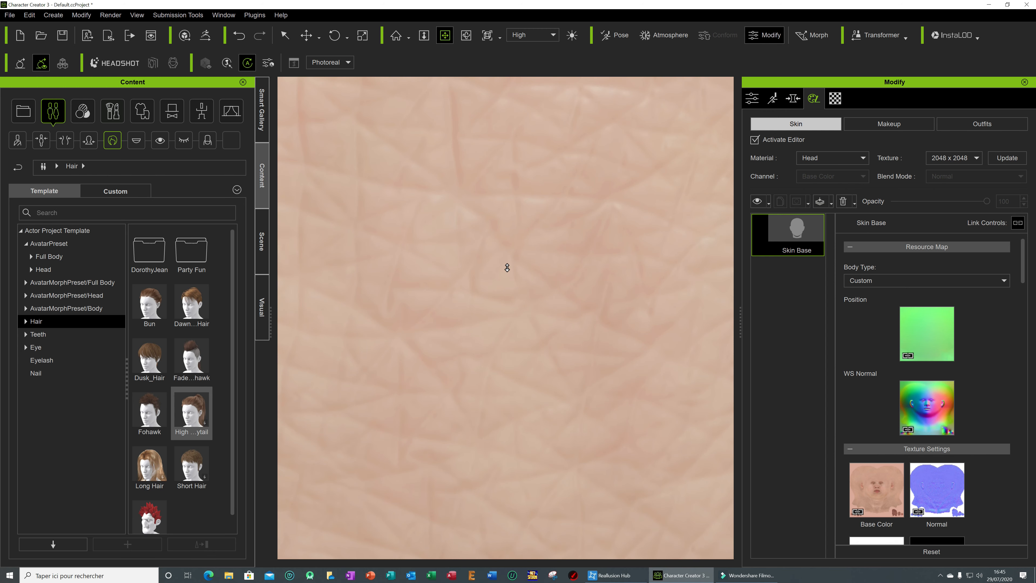
scroll(507, 268, down, 2)
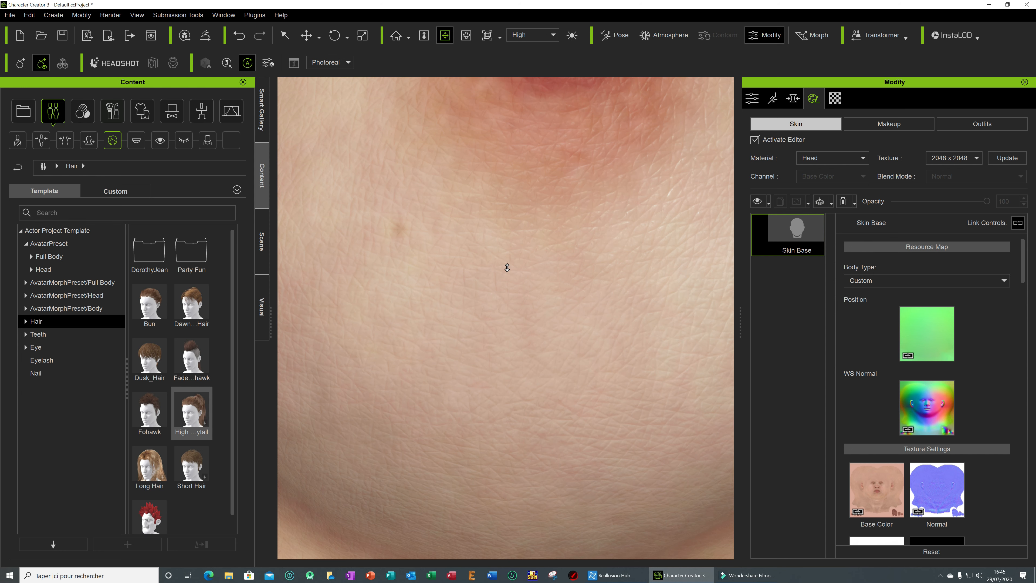
scroll(507, 267, down, 4)
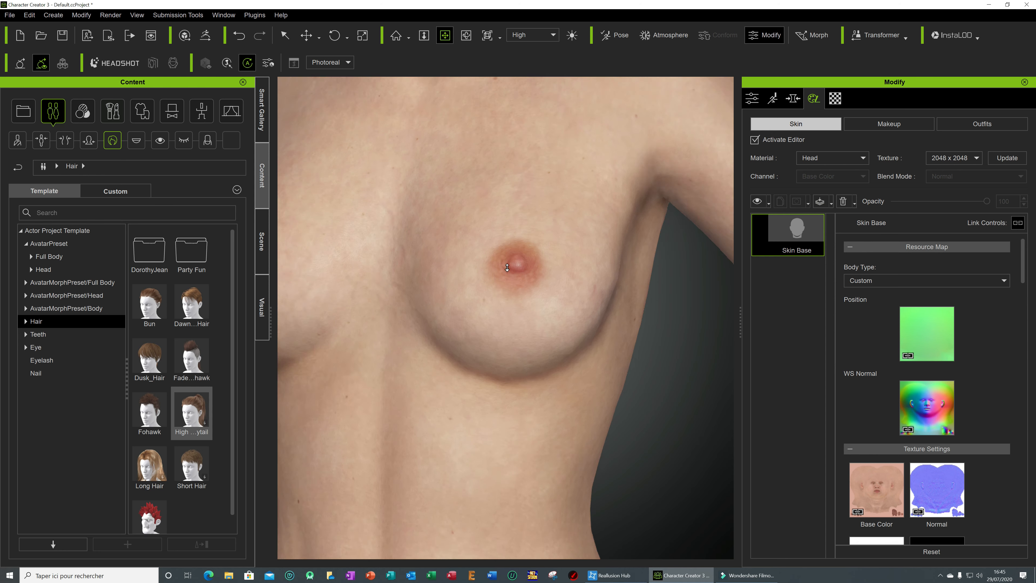
middle_drag(494, 183, 546, 405)
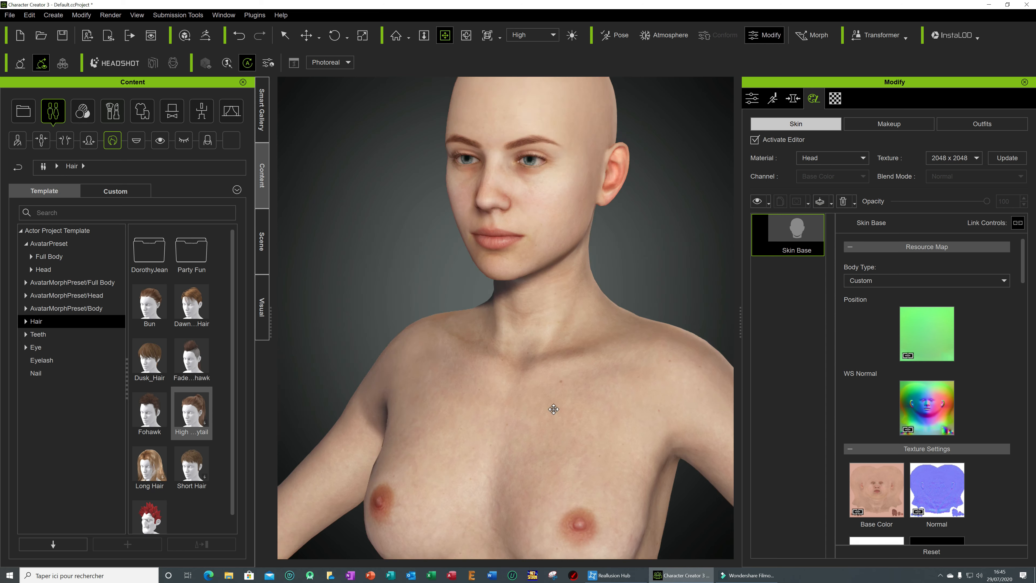
- Apply the Acid Purple lip makeup template to the character's lips
middle_drag(561, 334, 547, 378)
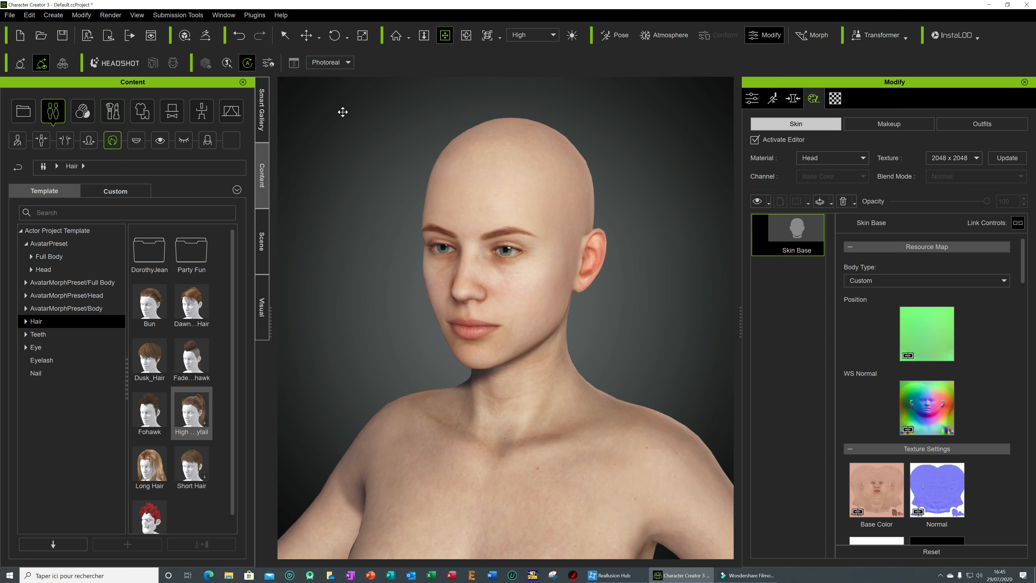
click(284, 35)
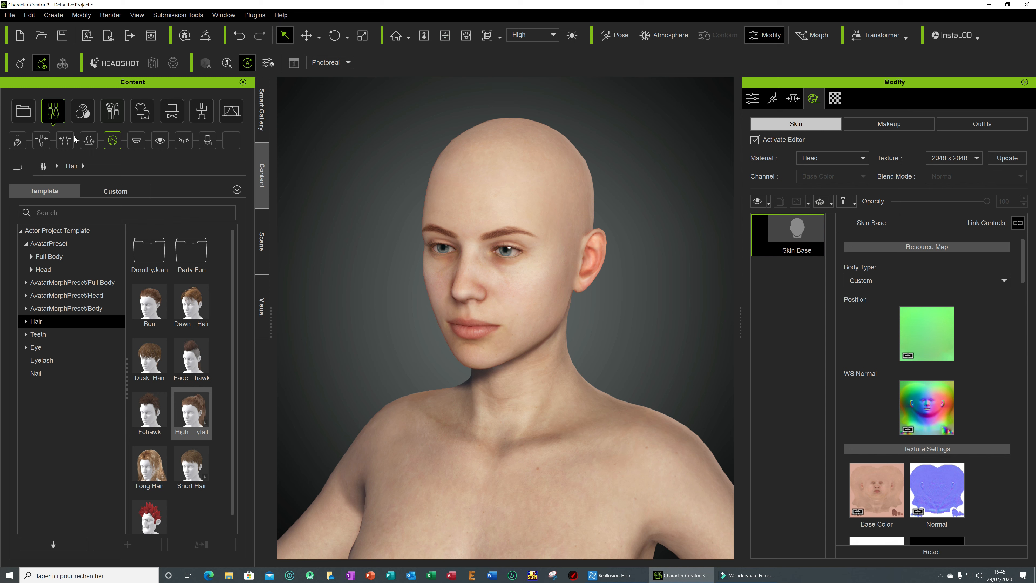
click(142, 111)
click(121, 113)
click(114, 117)
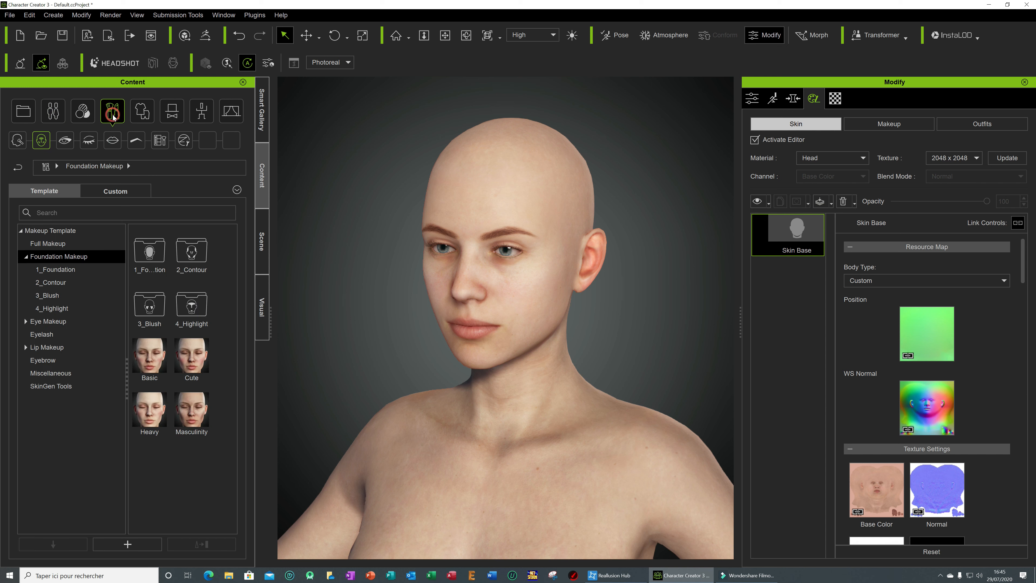
click(112, 140)
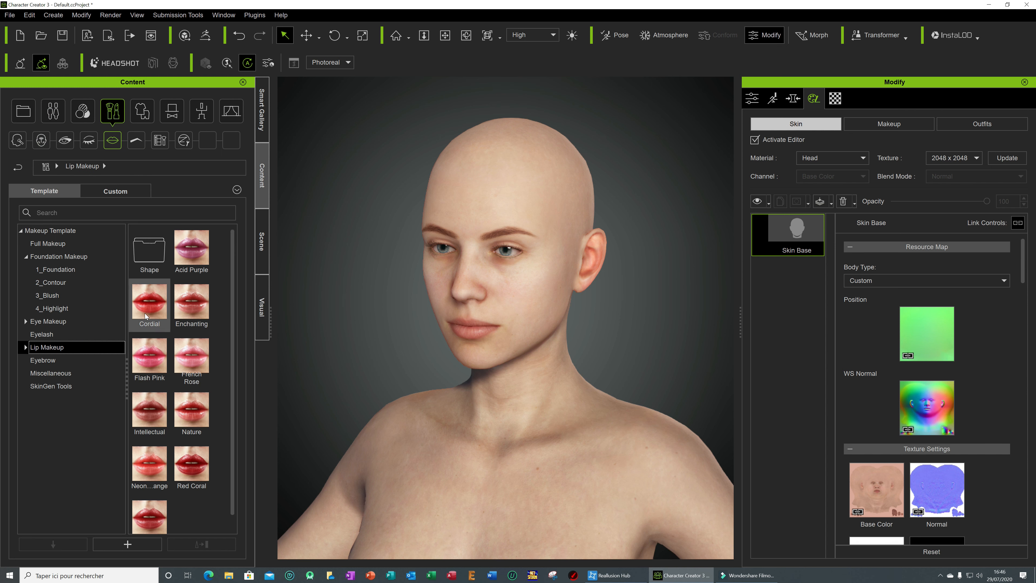
drag(192, 247, 445, 285)
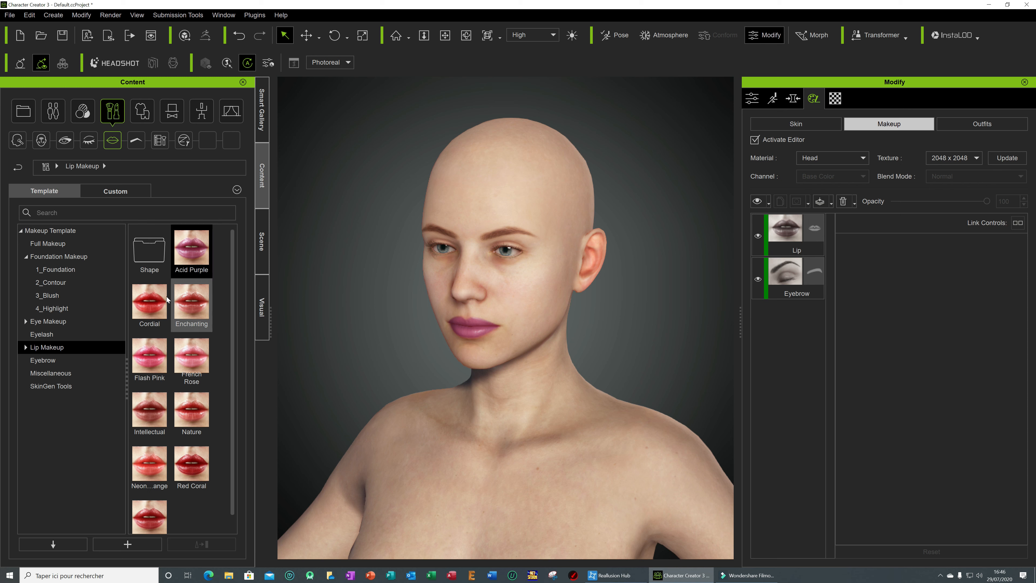
- Replace the current lip makeup layer with the Enchanting preset, and replace that with the Cordial preset
drag(186, 311, 462, 327)
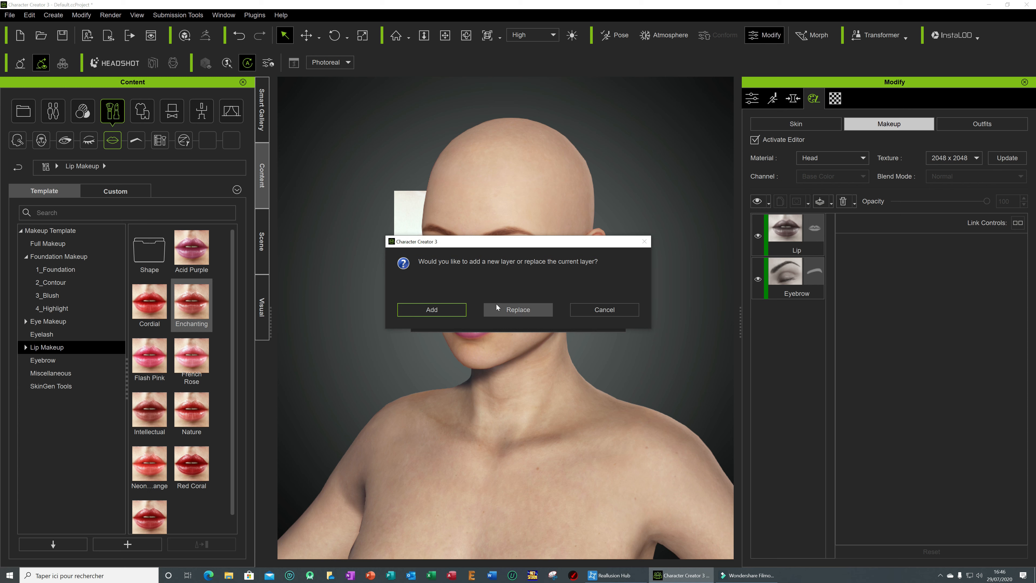
click(500, 311)
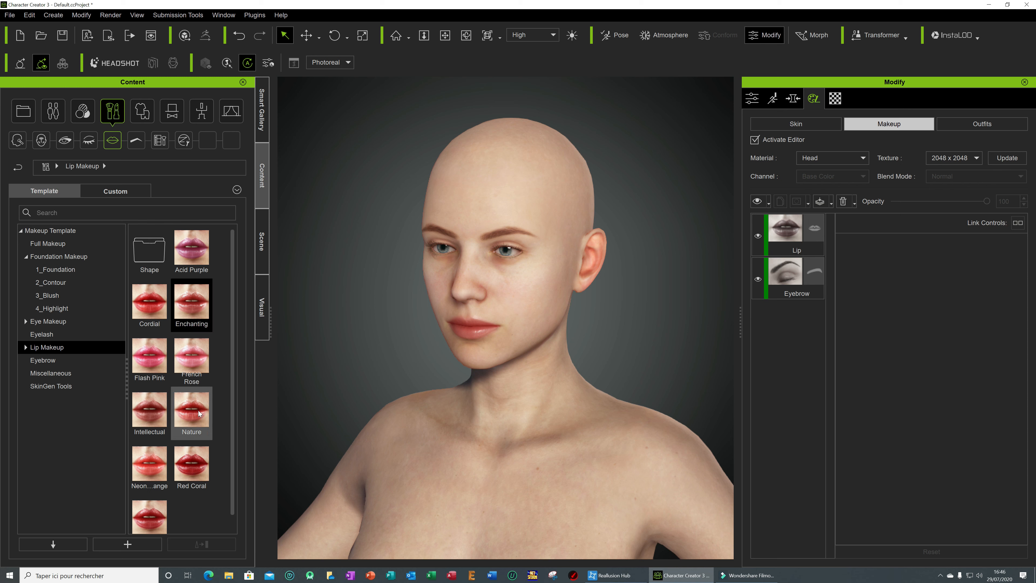
drag(155, 306, 482, 330)
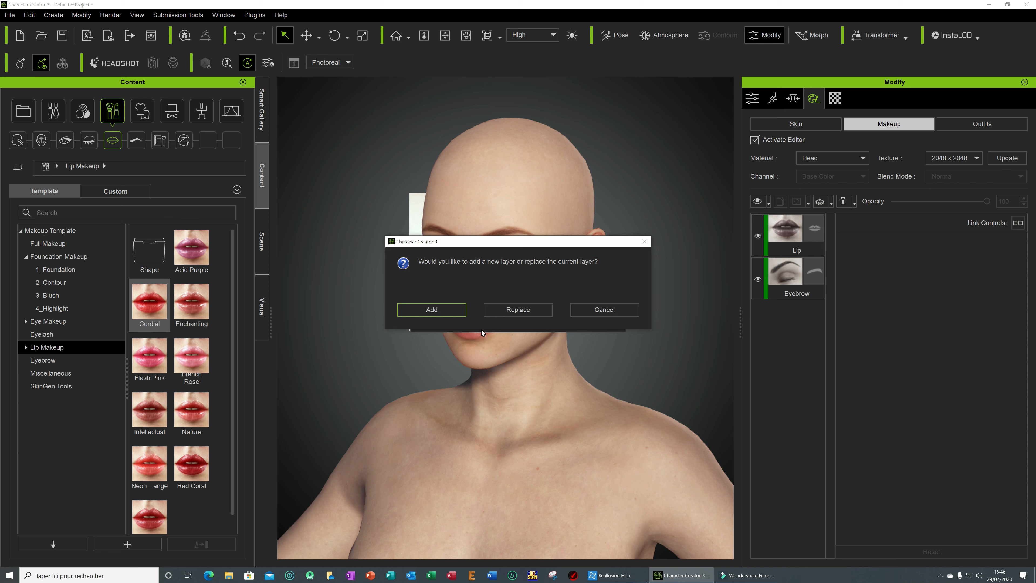
click(515, 312)
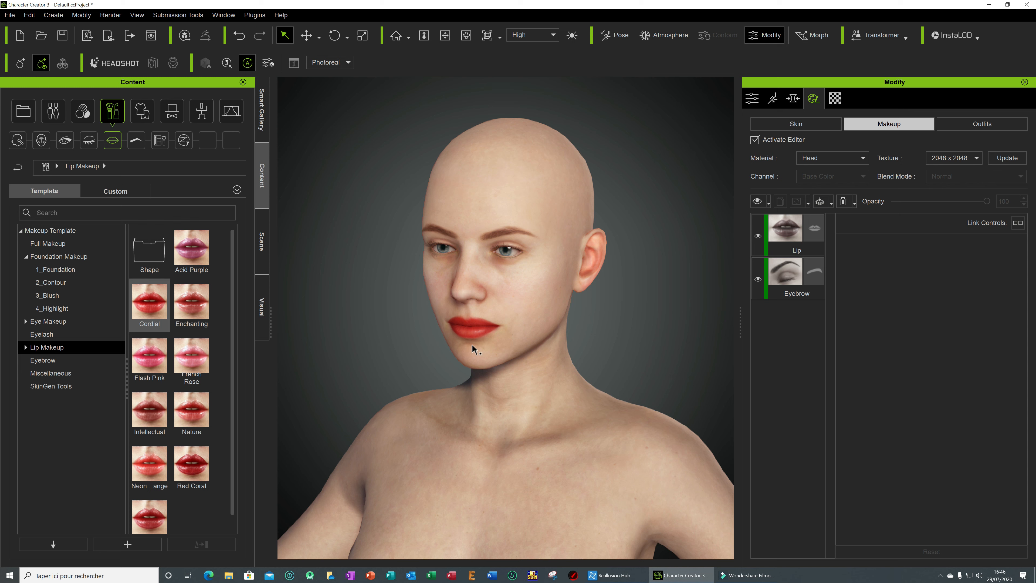
- Toggle the Lip layer off and on to compare, and replace it with the Red Coral lip makeup
click(758, 236)
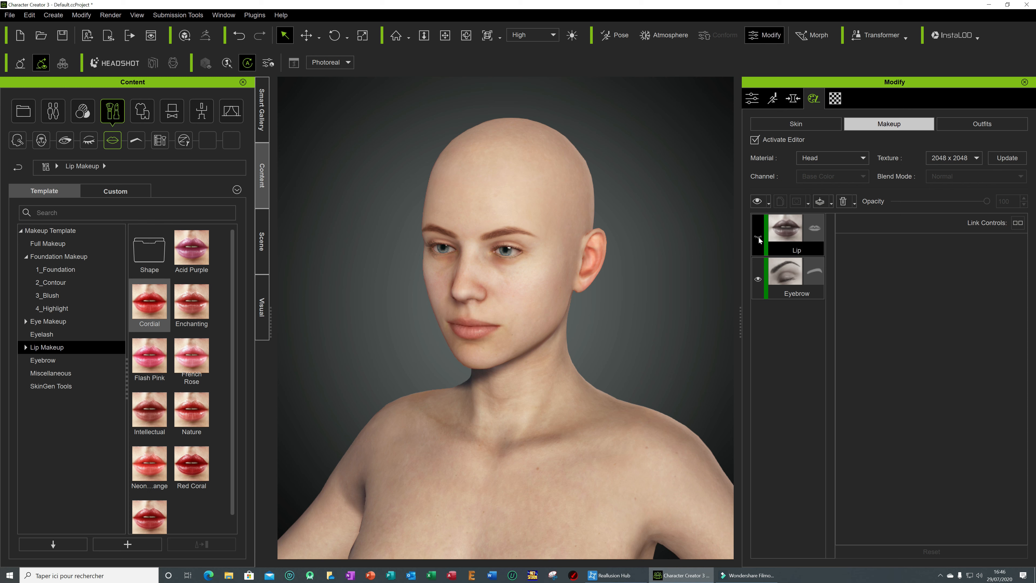
click(758, 238)
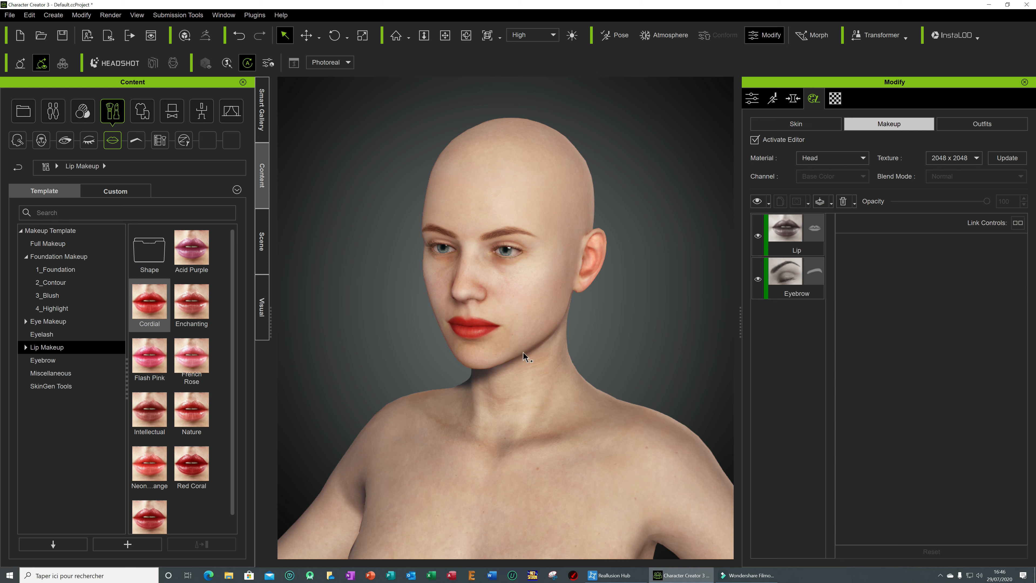
drag(199, 476, 476, 335)
click(522, 309)
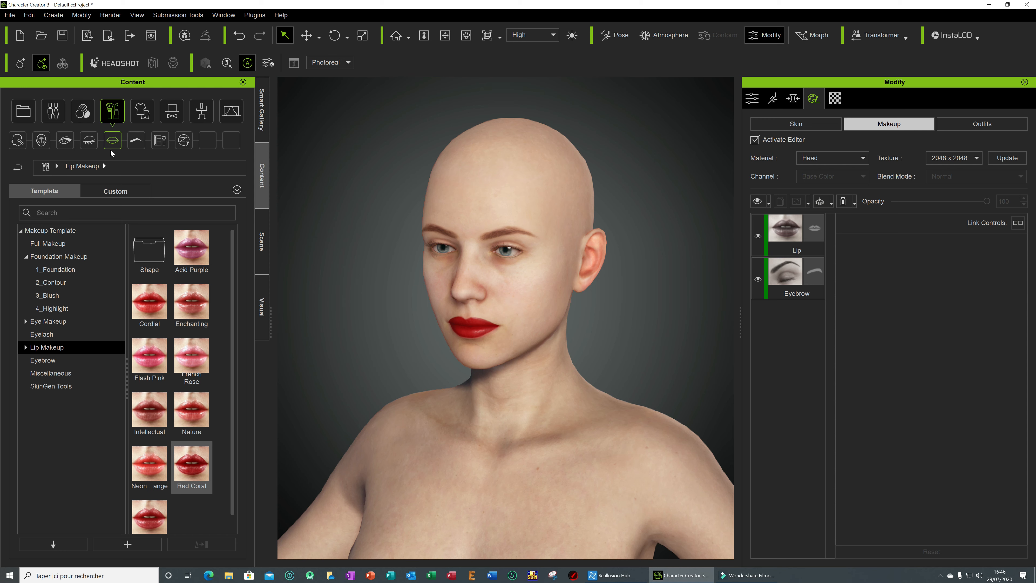
- Apply the Enchanting eye makeup to the character's face and check the eyelash presets
click(96, 142)
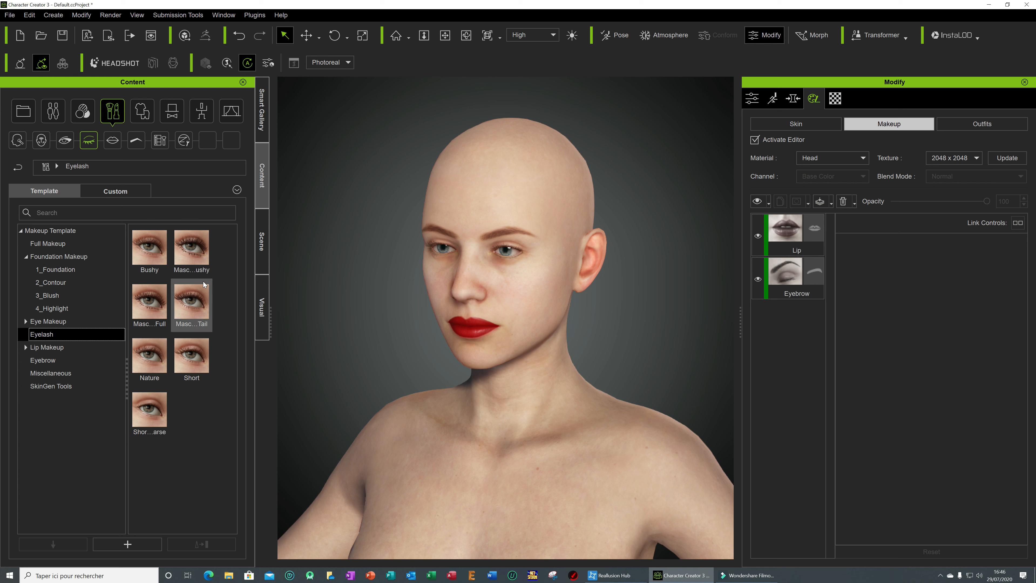
click(64, 143)
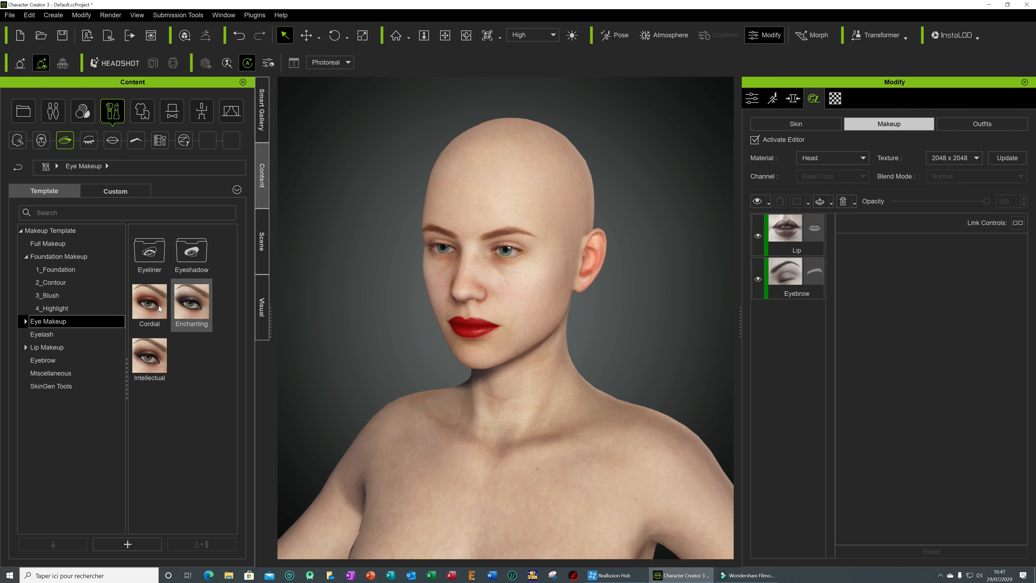
drag(195, 306, 494, 247)
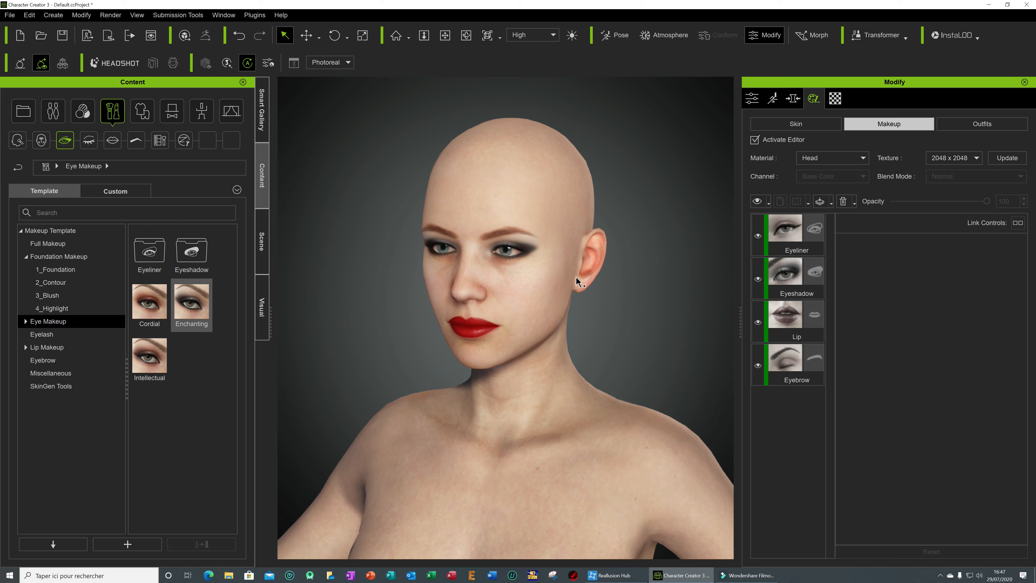
click(89, 140)
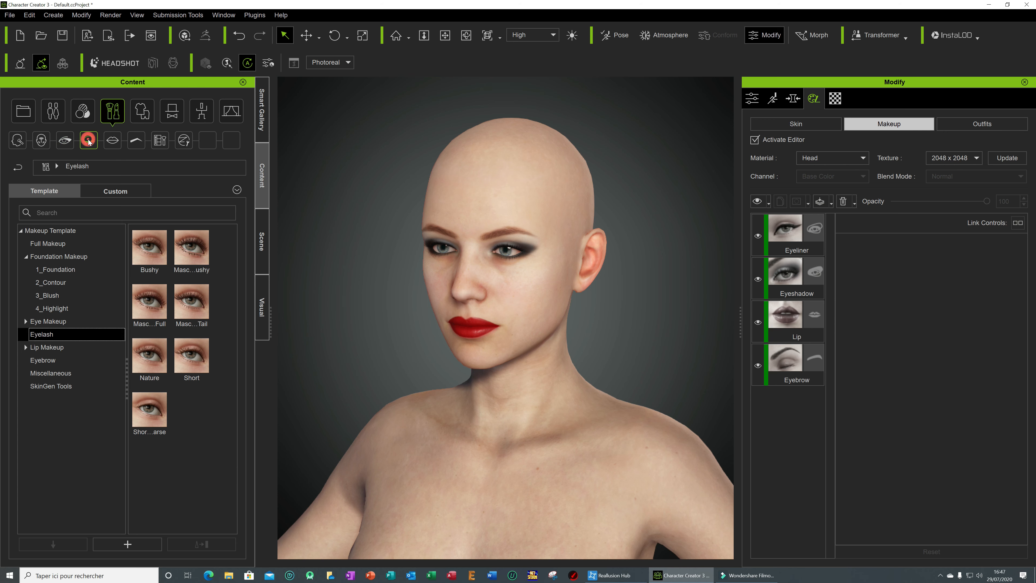
click(65, 140)
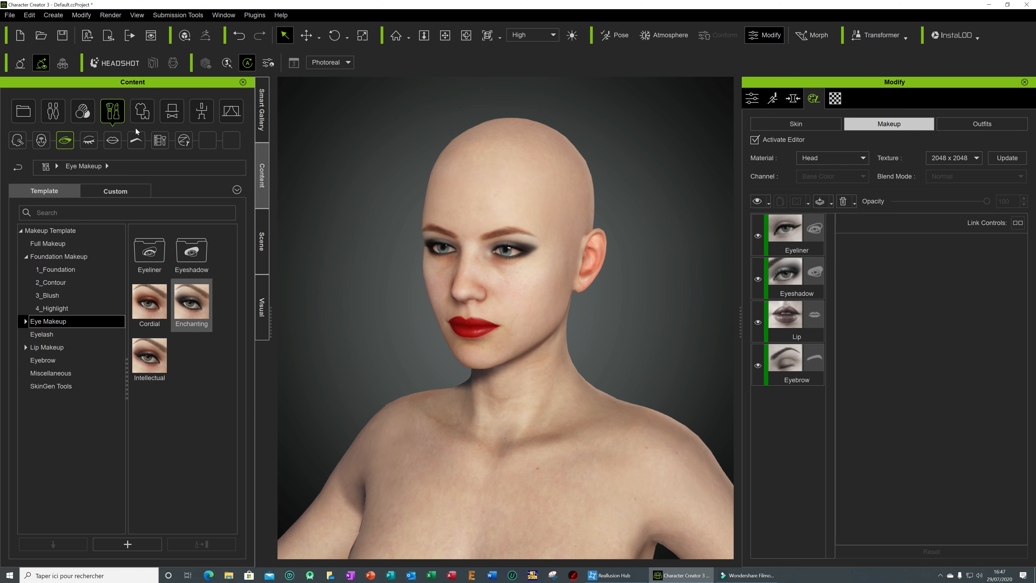
- Apply the high ponytail hair to the character, accepting deactivation of the current SkinGen session
click(53, 110)
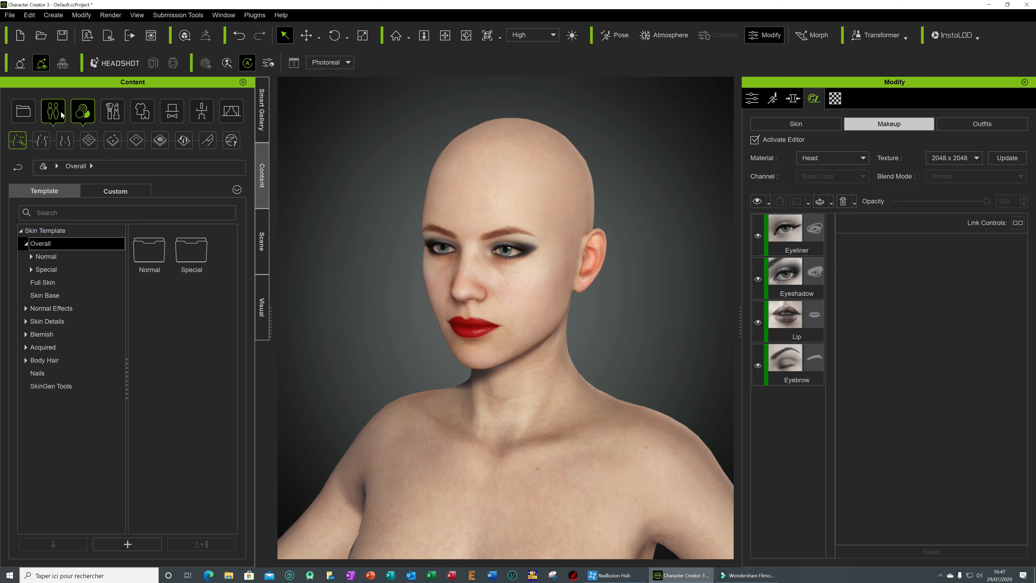
click(190, 412)
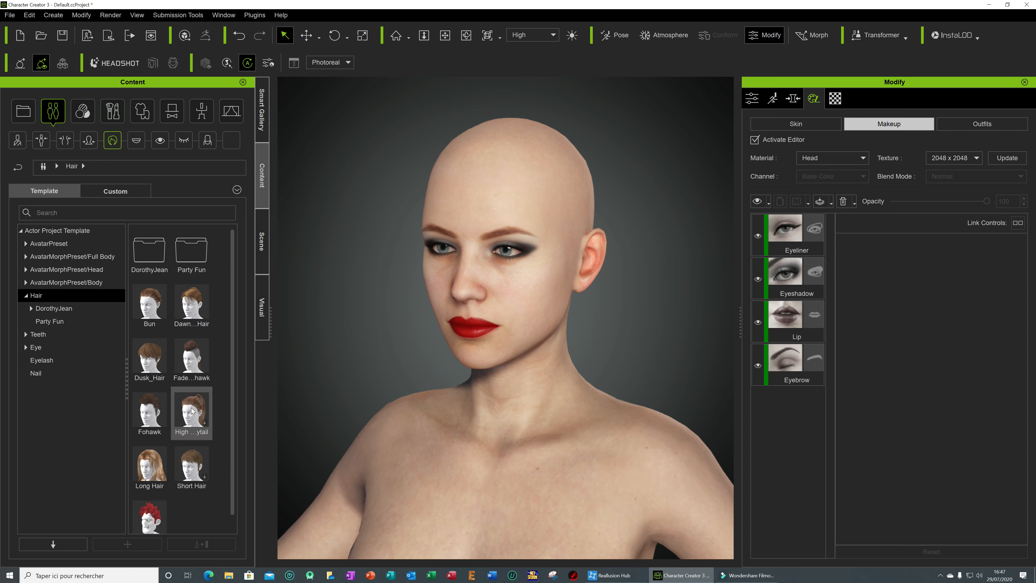
drag(190, 416, 513, 229)
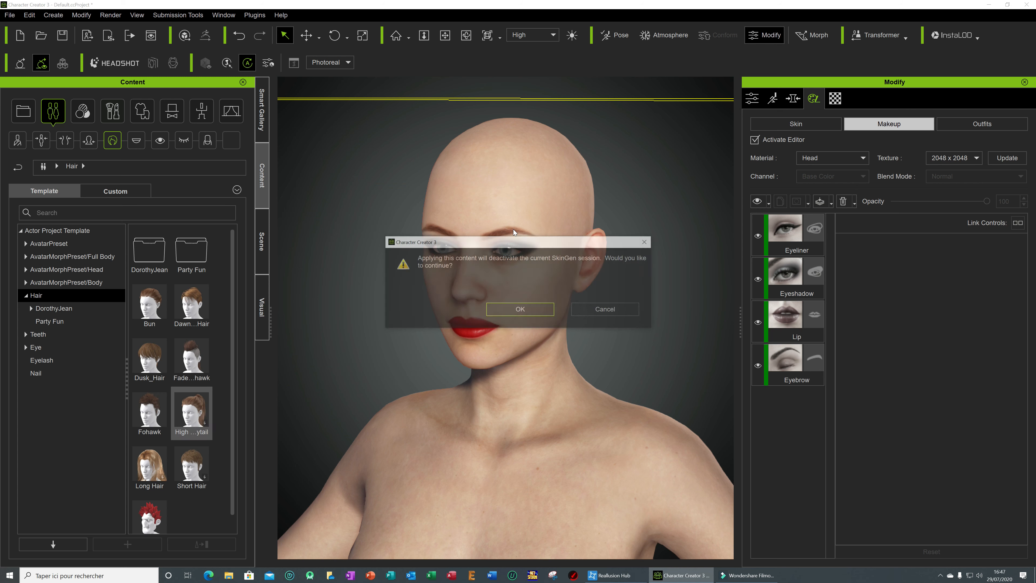
click(545, 312)
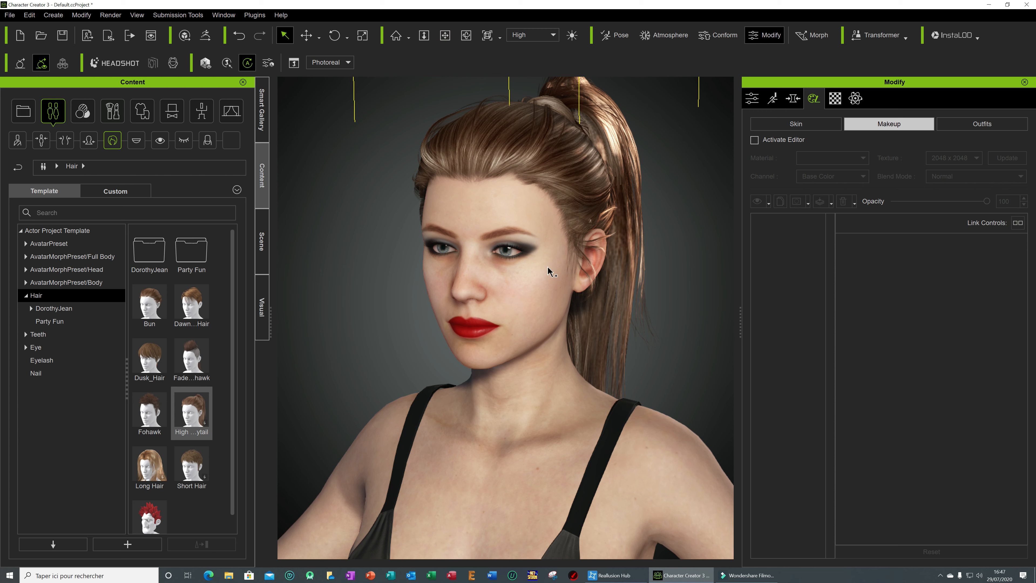
- Examine the character's hair and makeup with the body in view, and browse the Foundation Makeup templates
scroll(688, 287, down, 8)
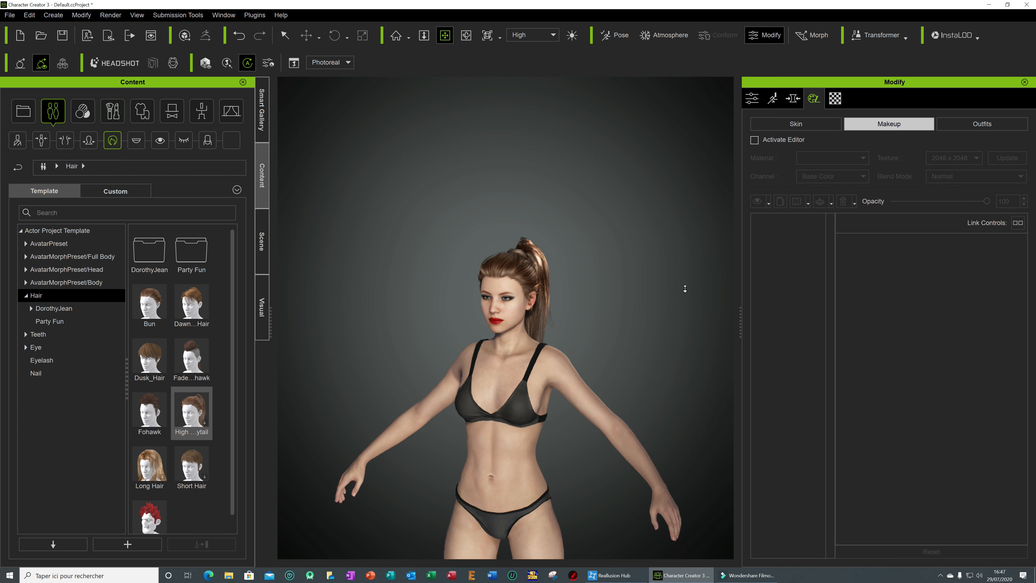
drag(561, 388, 554, 312)
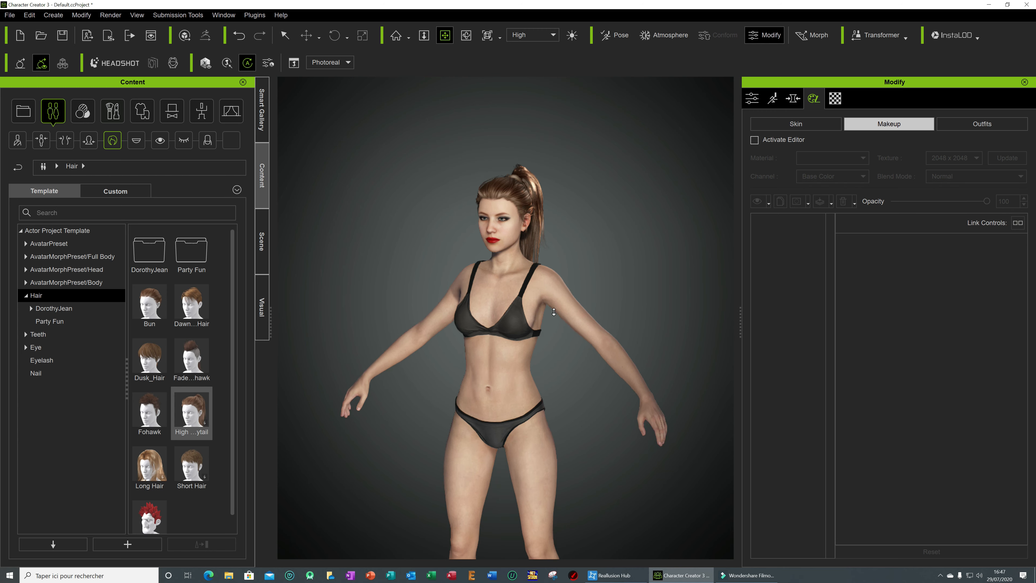
scroll(547, 302, up, 2)
scroll(527, 286, up, 2)
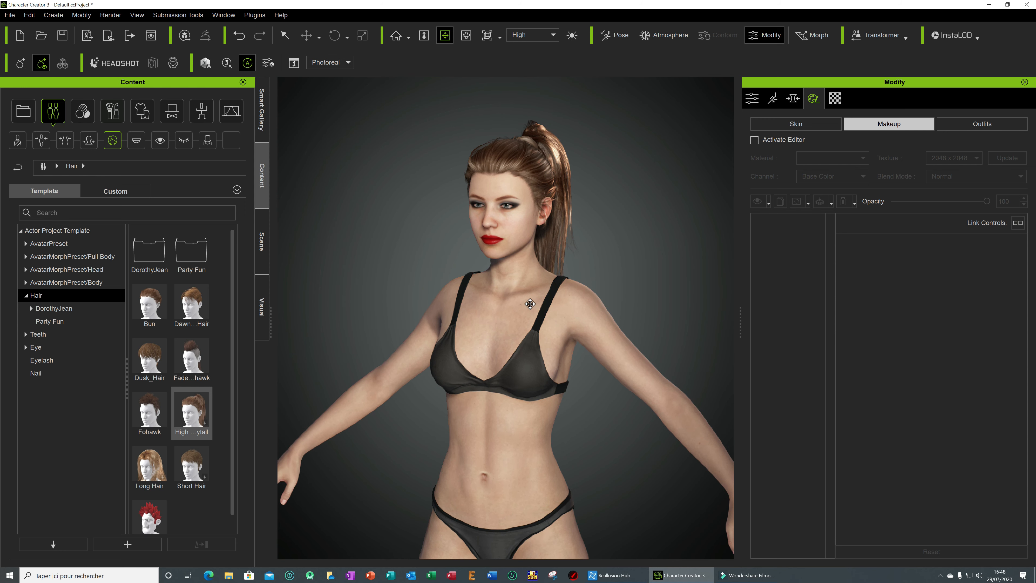
scroll(529, 304, up, 2)
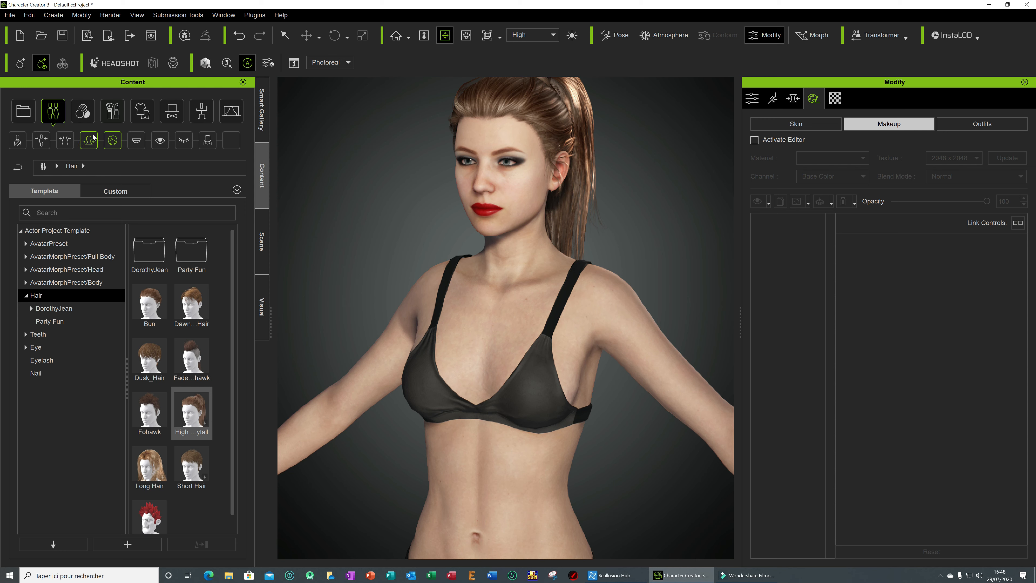
click(113, 110)
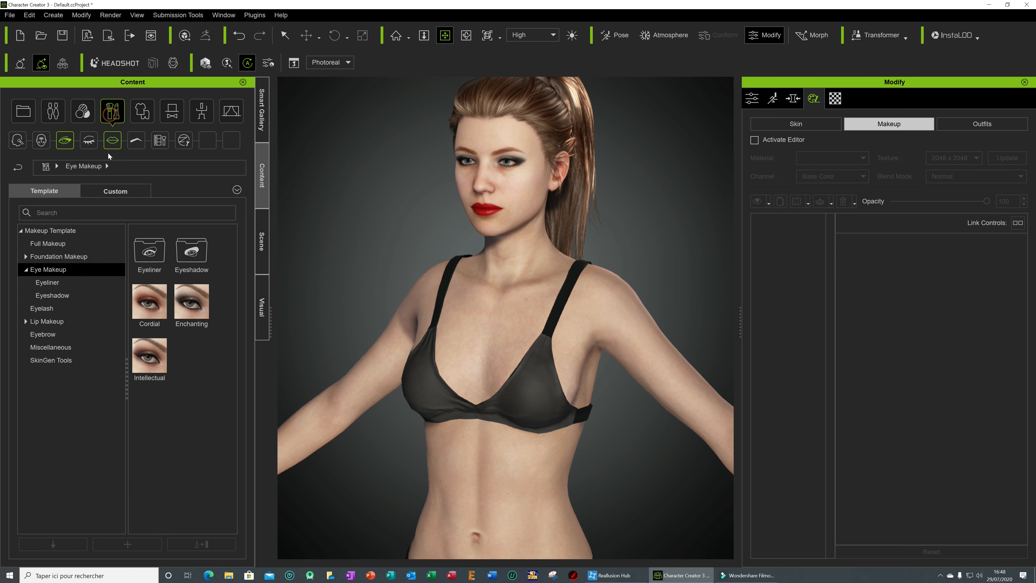
click(35, 143)
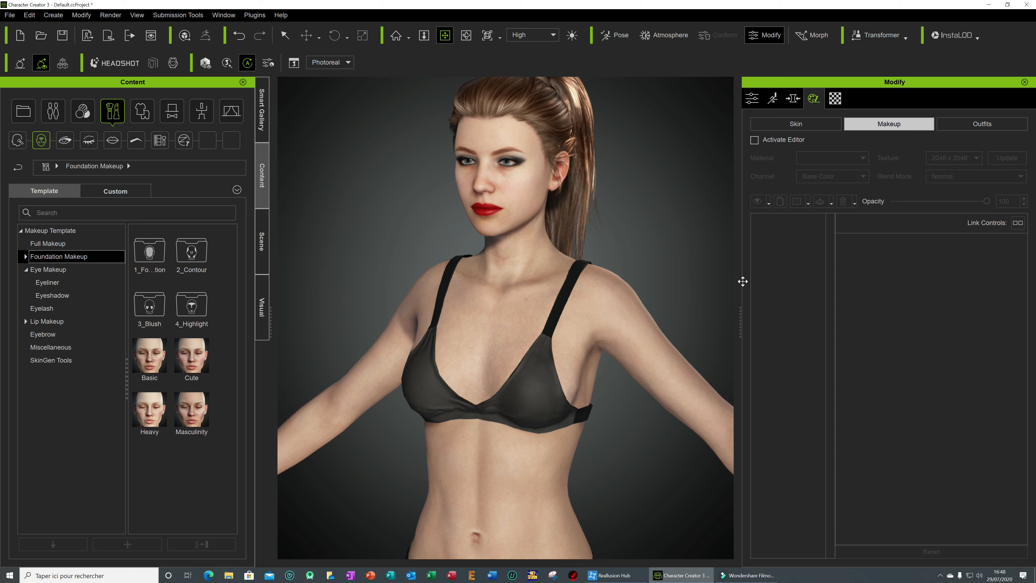
- Check the Outfits section, reactivate the skin editor, and display the head's Makeup layers
click(981, 129)
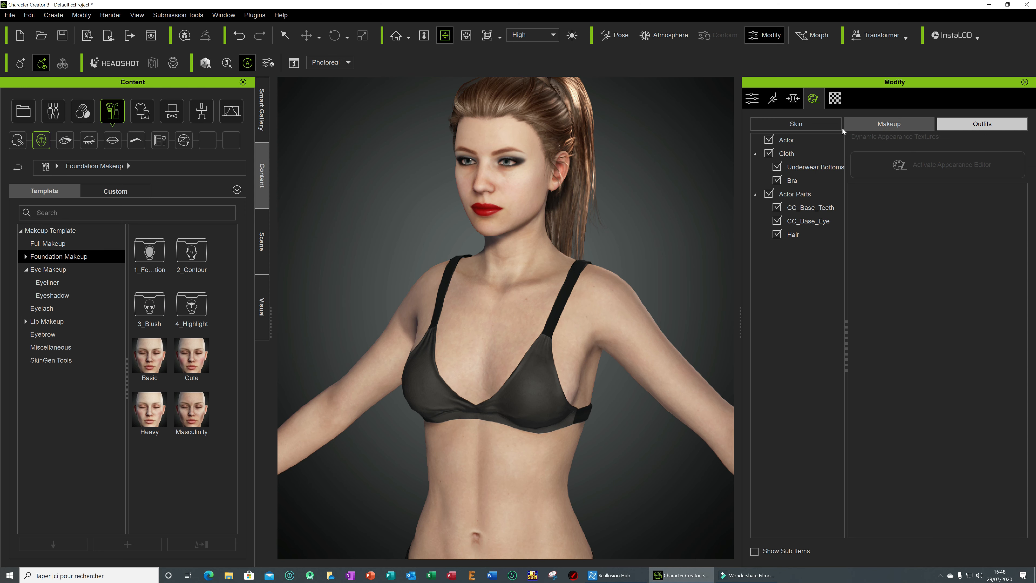
click(819, 127)
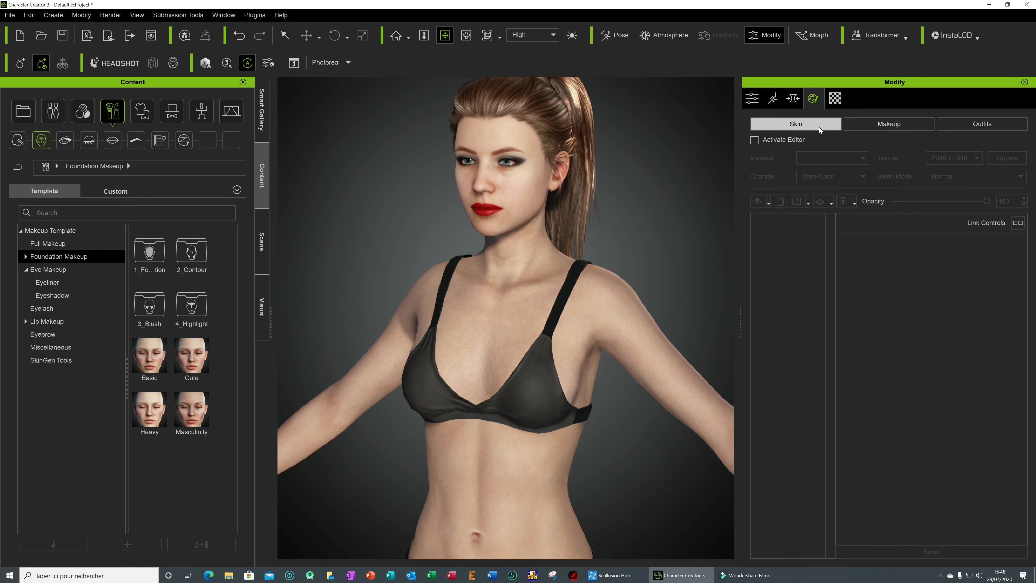
click(756, 141)
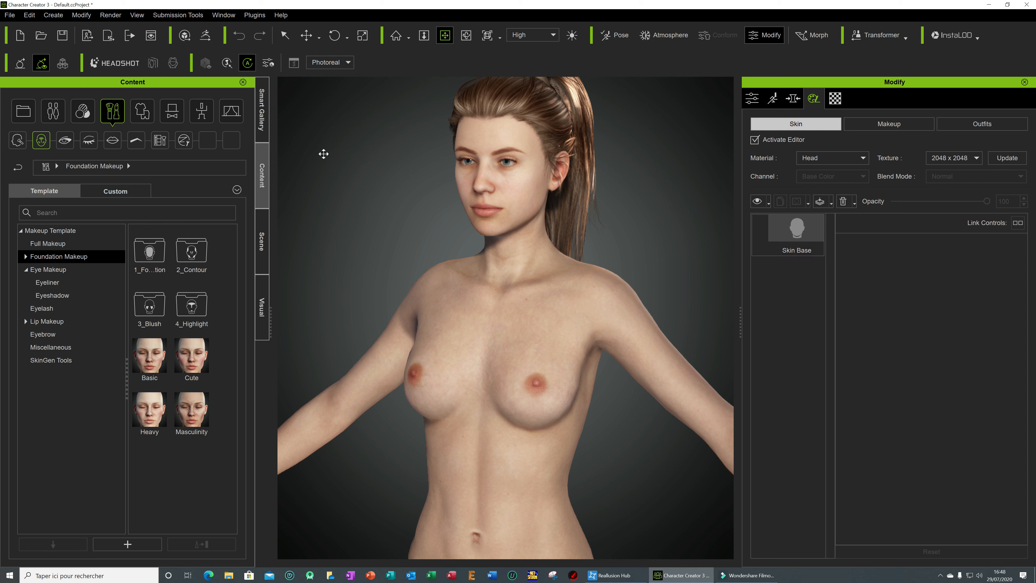
click(879, 125)
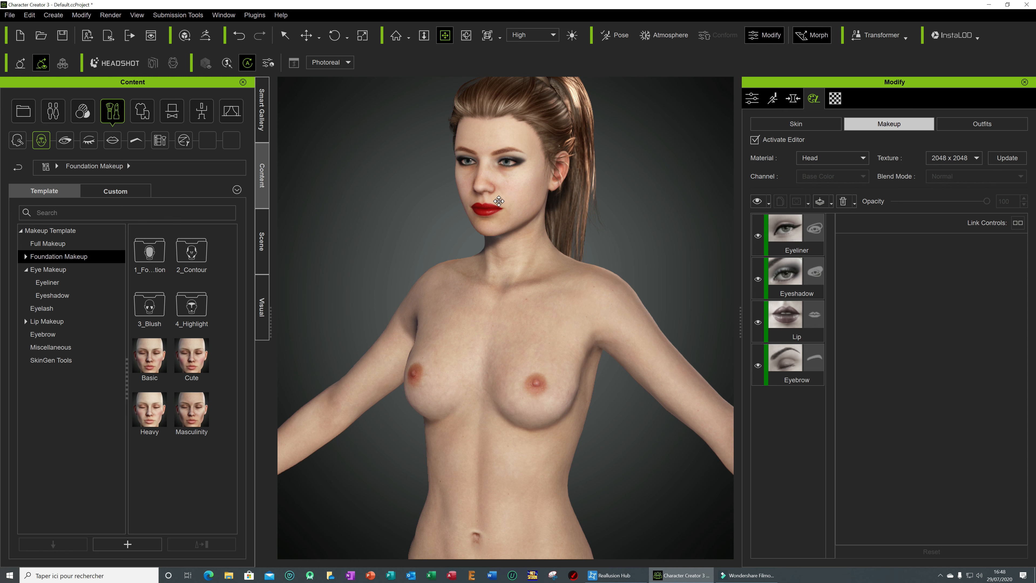
- Compare the head's Skin layers with its Makeup layers, ending on the Makeup layers with a closer view
click(286, 36)
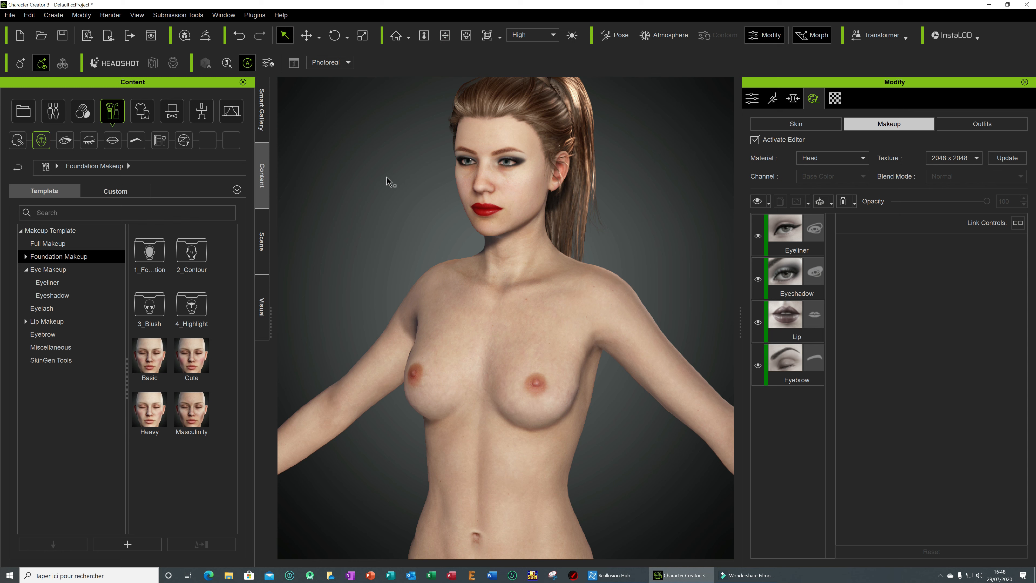
click(811, 127)
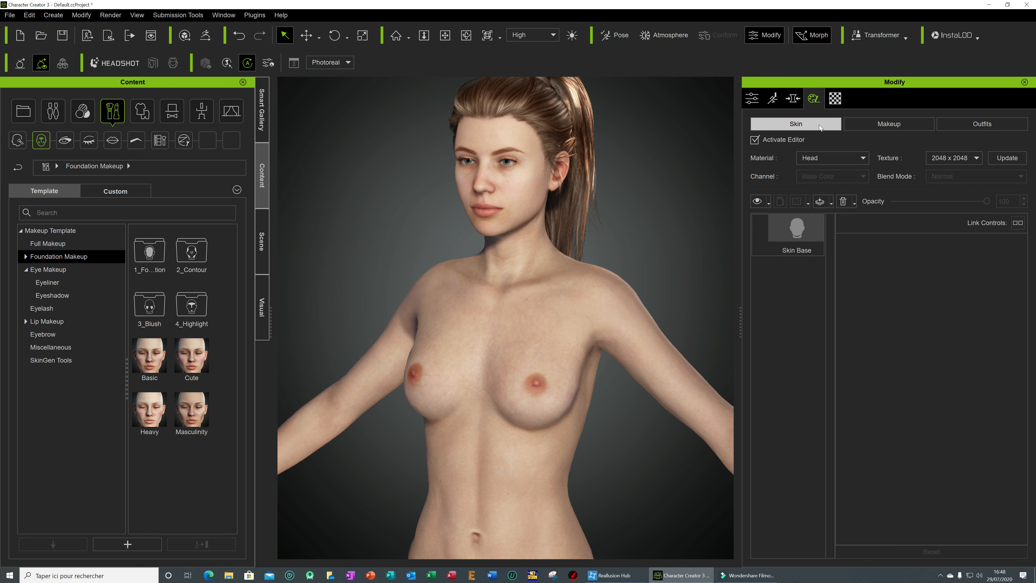
click(879, 129)
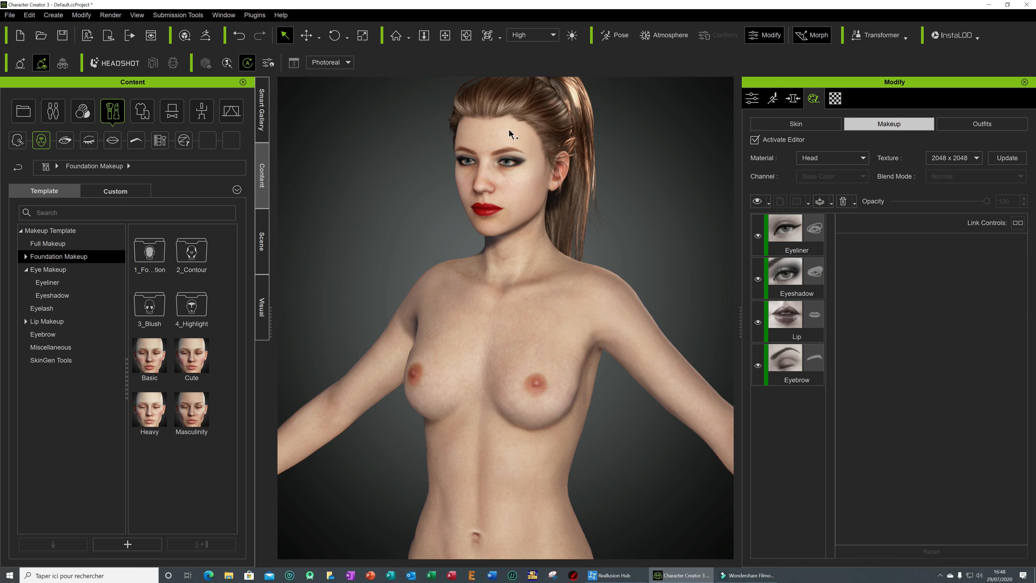
scroll(512, 268, up, 1)
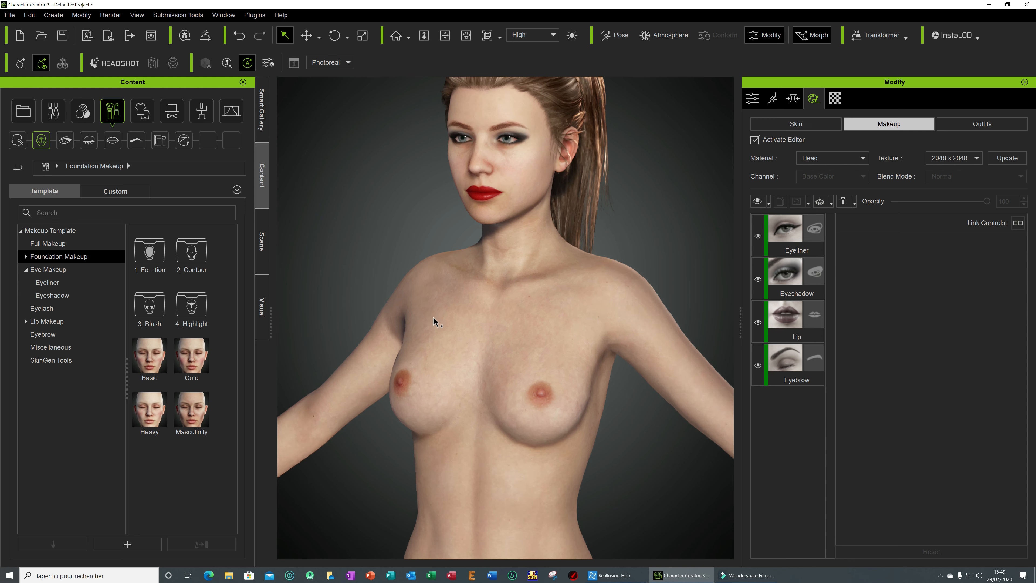
- Look through the character's Outfits, Makeup, Morph, Material and Motion settings, ending on the avatar attributes
scroll(442, 315, down, 3)
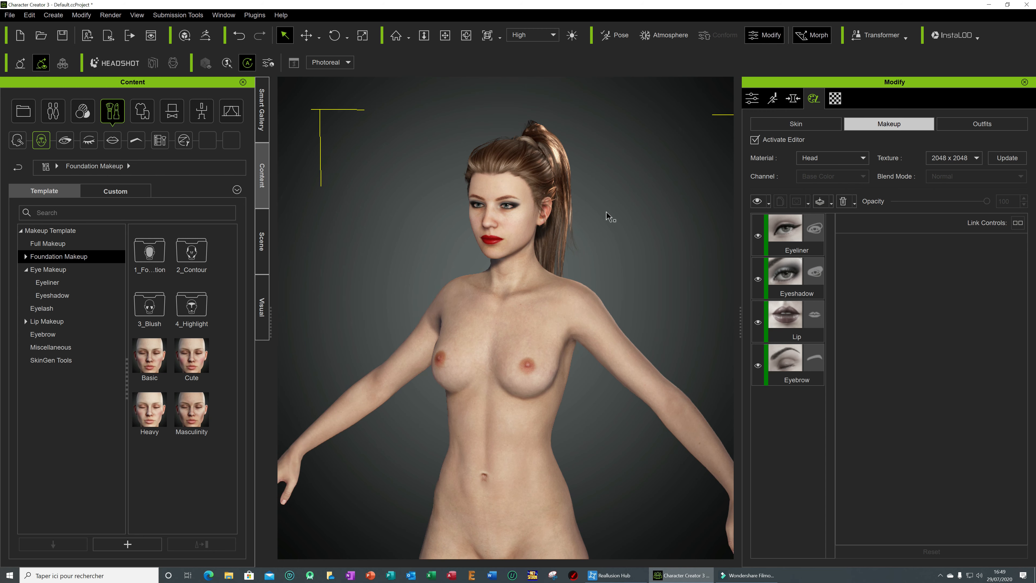
click(989, 129)
click(889, 123)
click(755, 140)
click(793, 99)
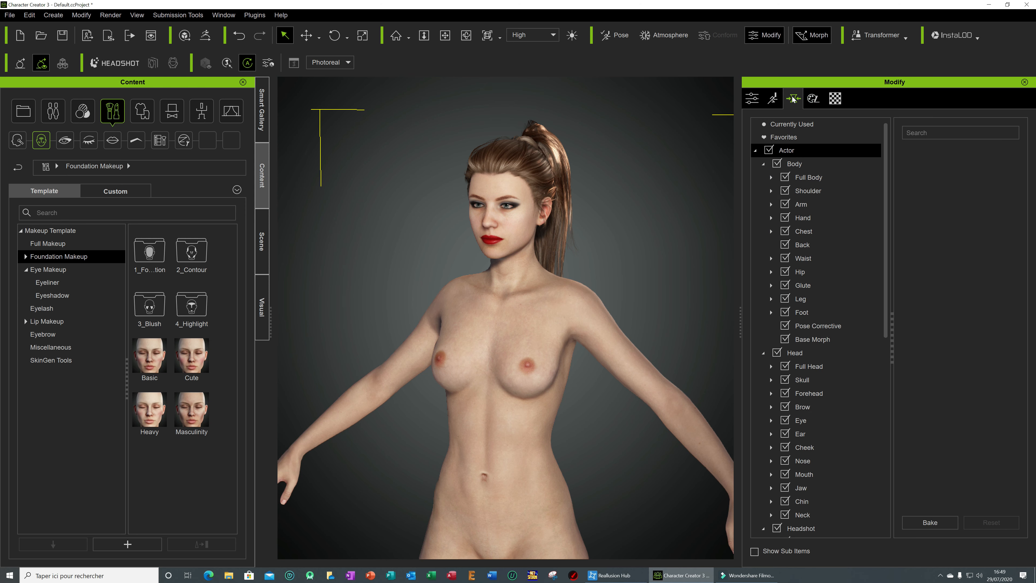
click(837, 100)
click(773, 99)
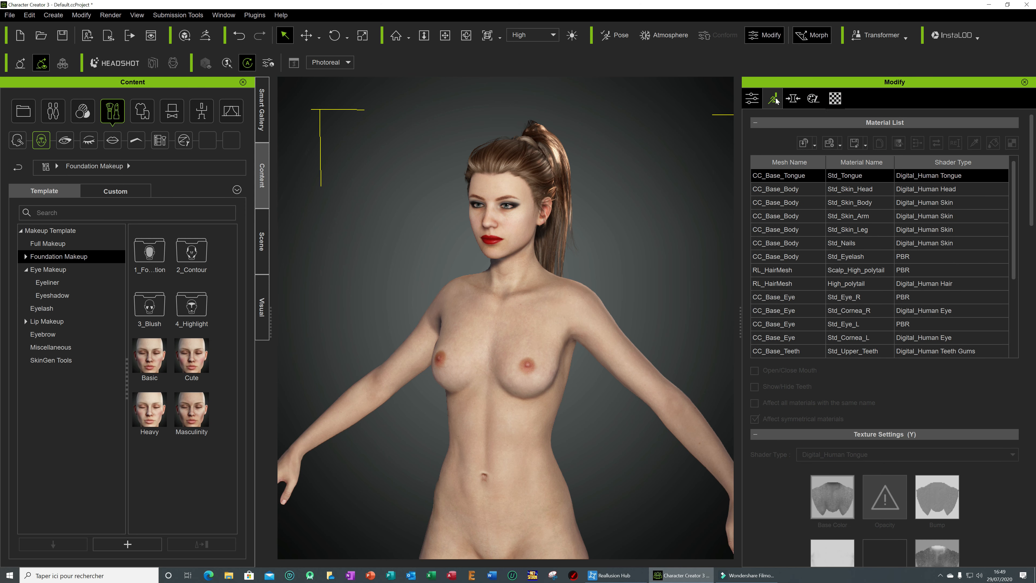
click(753, 99)
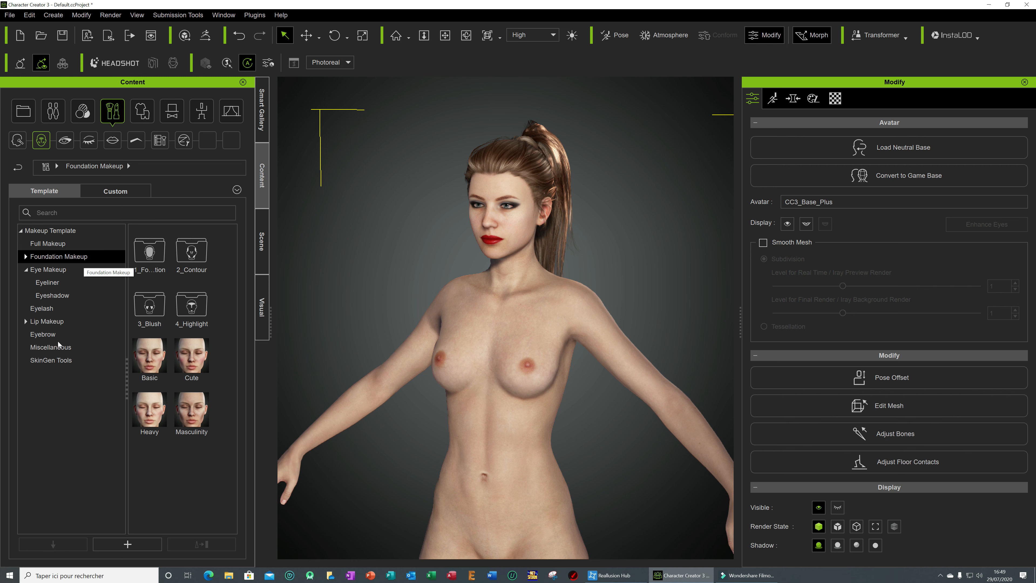
- Browse the makeup templates for SkinGen Tools, Miscellaneous, lips, eyelashes and eyes, ending on Foundation Makeup
click(48, 361)
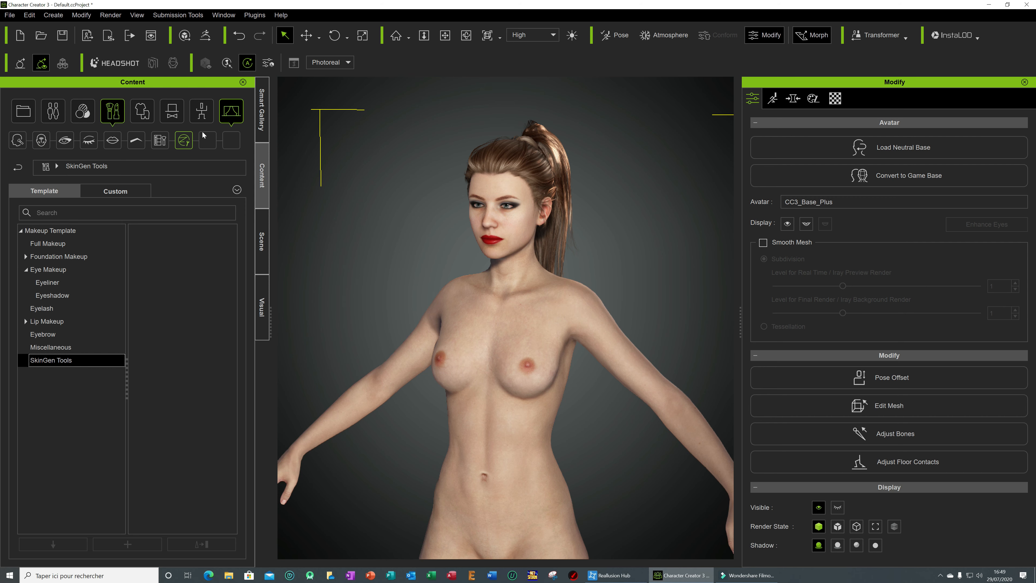
click(803, 100)
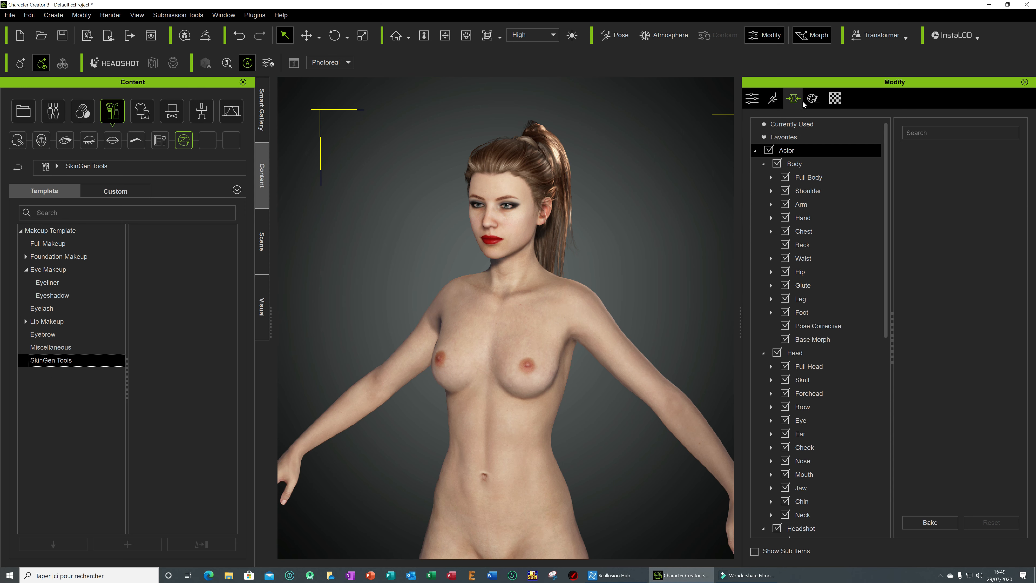
click(50, 347)
click(185, 142)
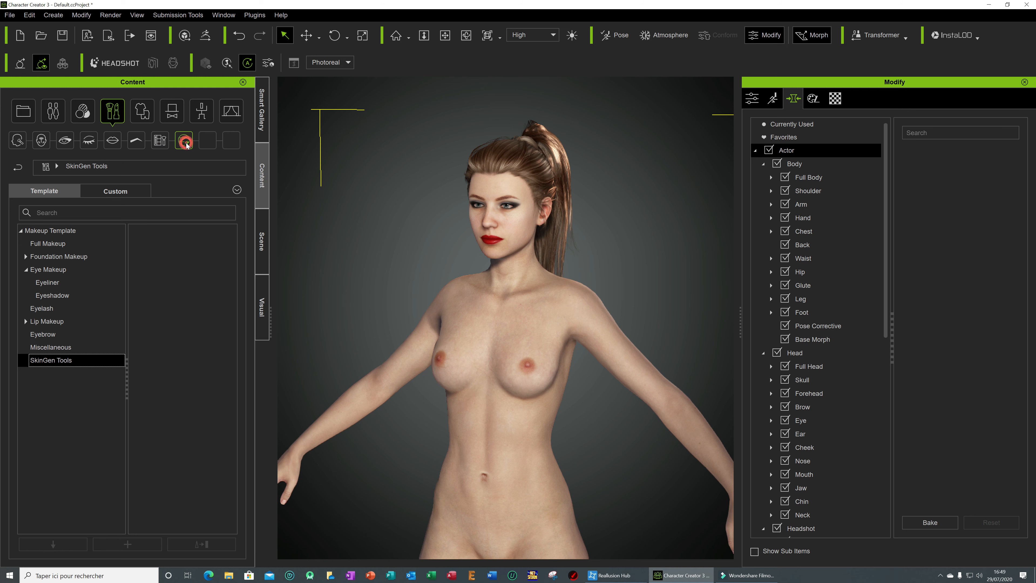
click(160, 142)
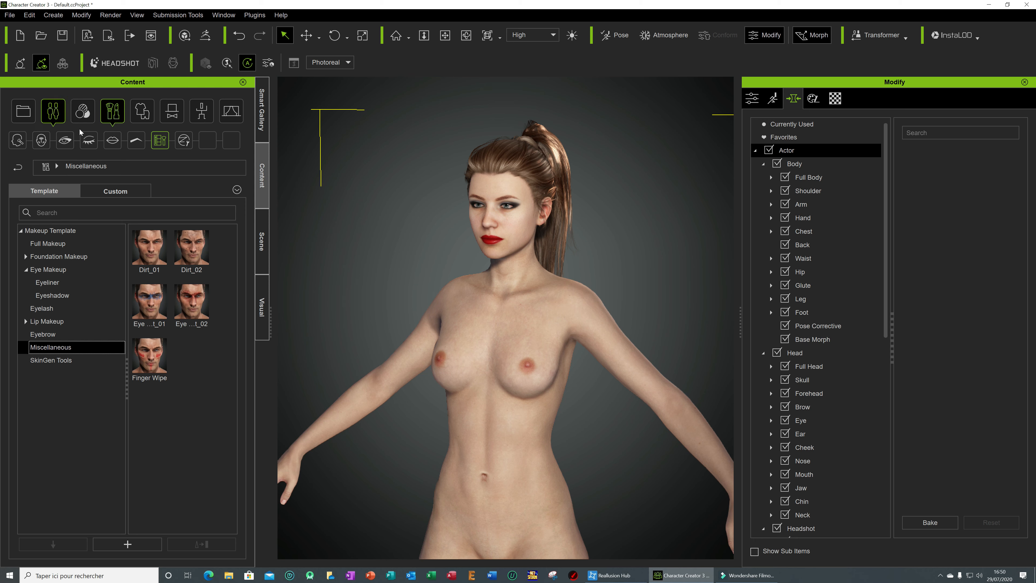
click(112, 140)
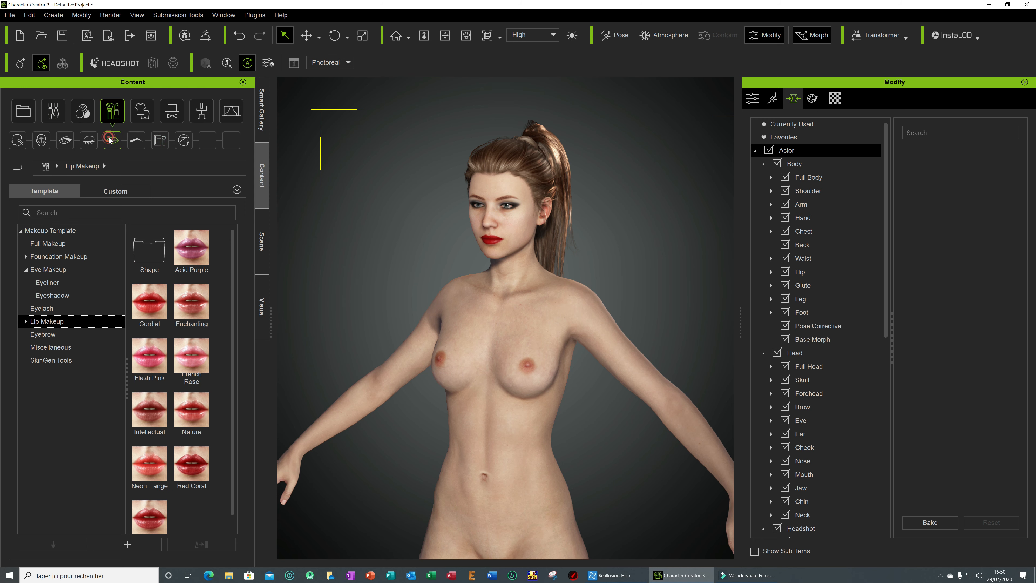
click(90, 141)
click(65, 141)
click(44, 141)
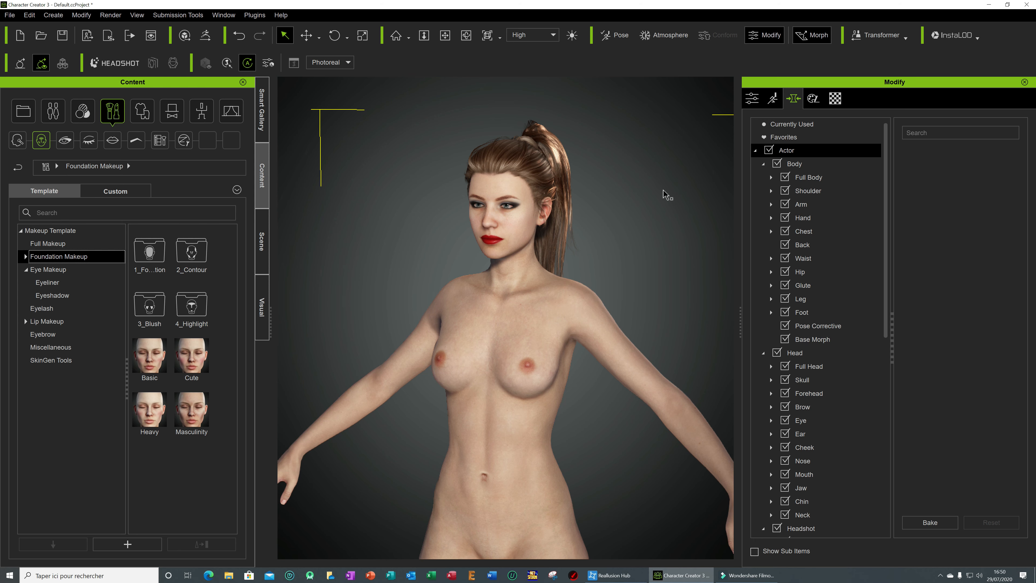
- Apply the Cordial template from the Full Makeup collection to the character
click(753, 103)
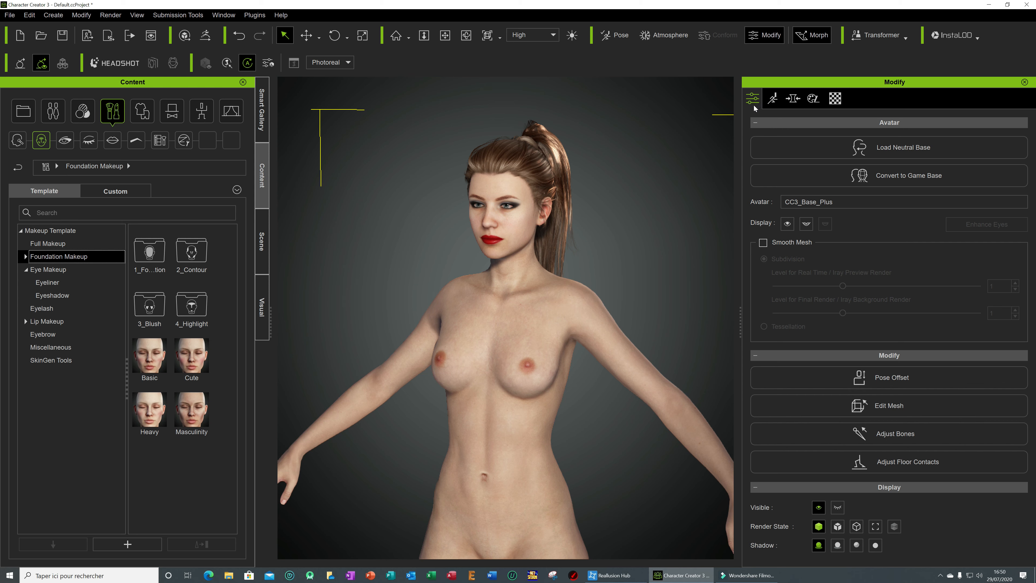
click(773, 98)
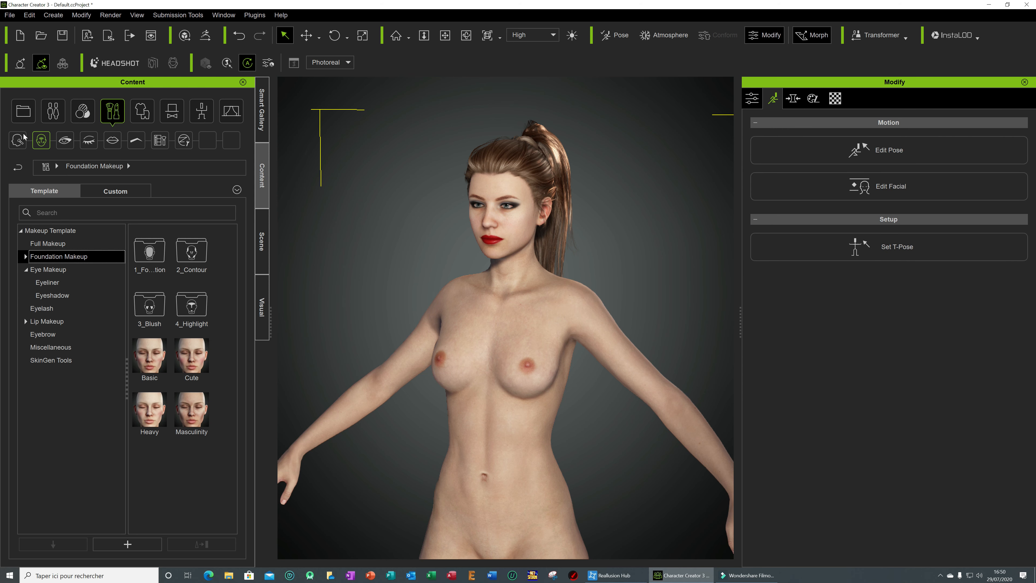
click(19, 141)
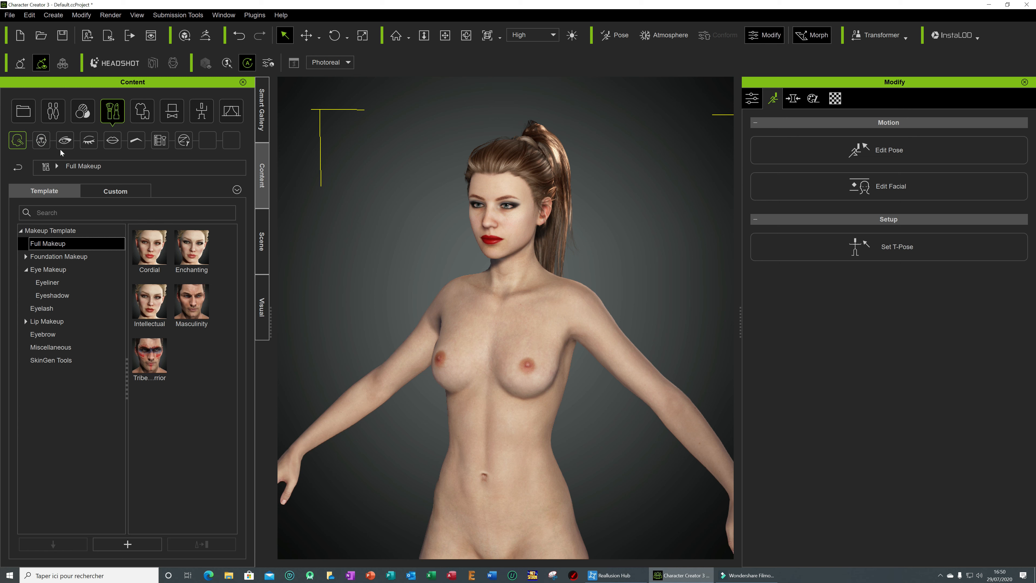
drag(152, 253, 501, 231)
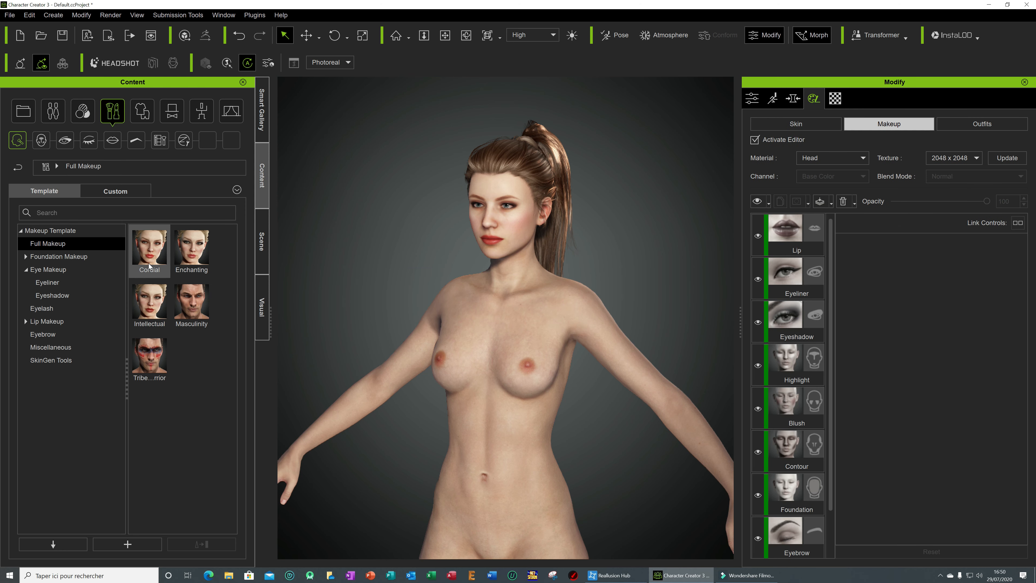
- Inspect the Highlight layer's settings and compare the head's Skin layers with its Makeup layers
click(811, 365)
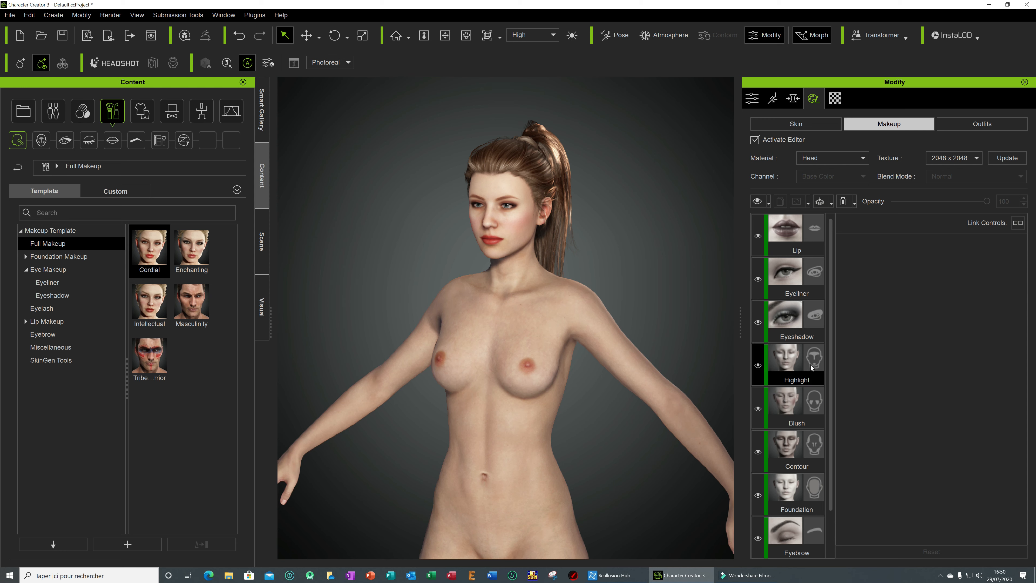
click(815, 365)
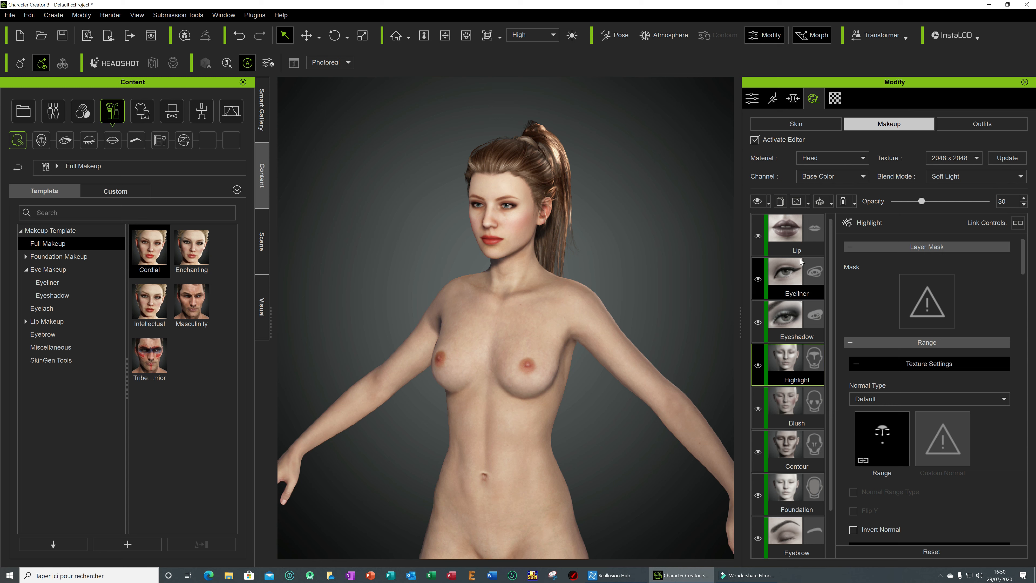
click(808, 124)
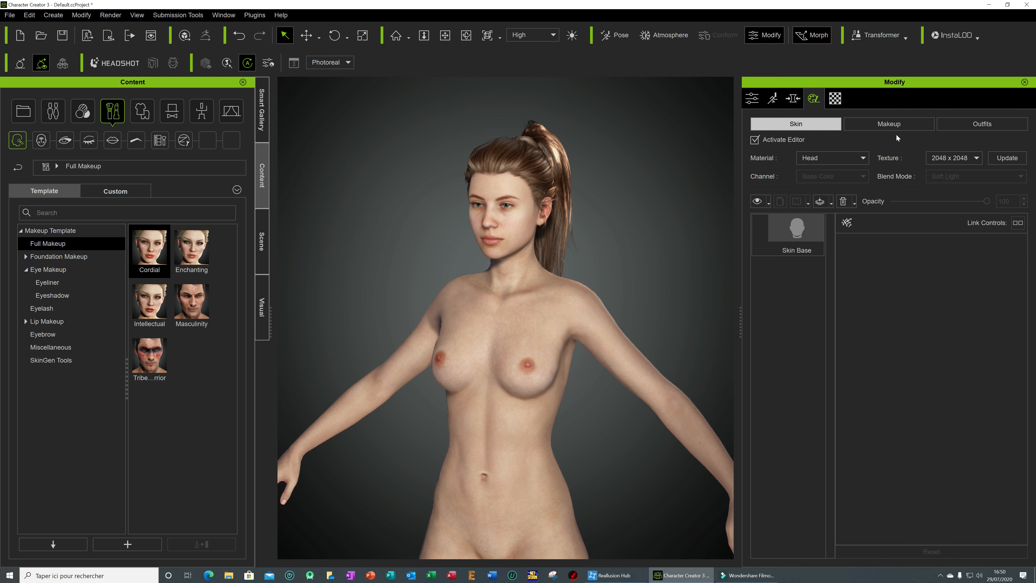
click(897, 125)
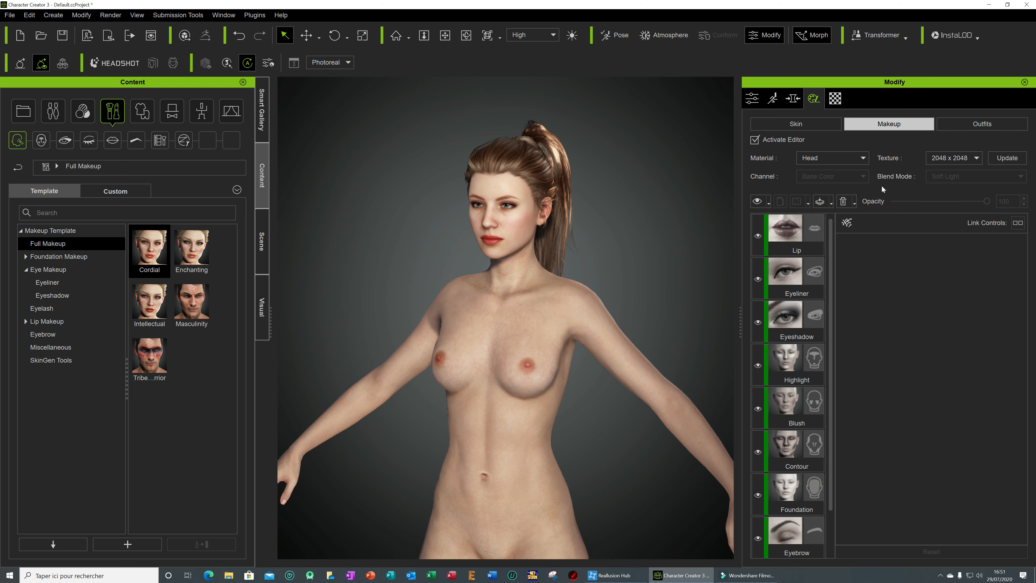
- Hide the Eyeliner makeup layer and display the Eyeshadow layer's settings
click(758, 236)
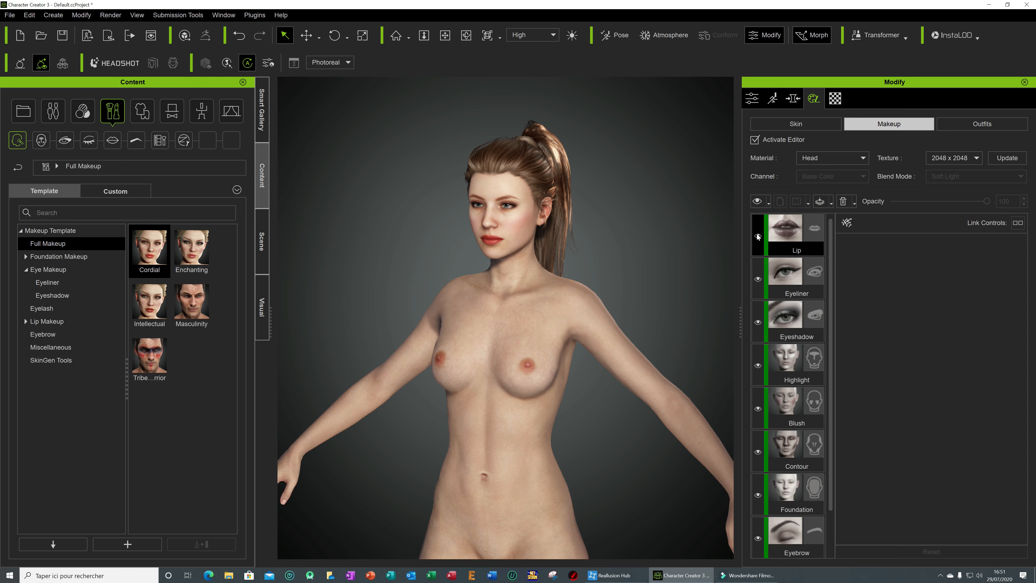
click(768, 285)
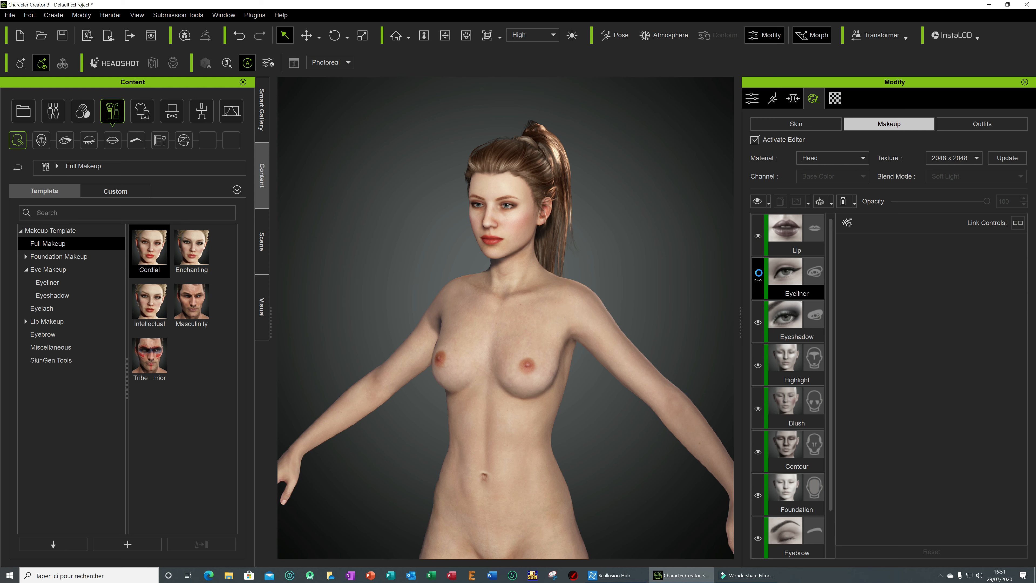
click(758, 322)
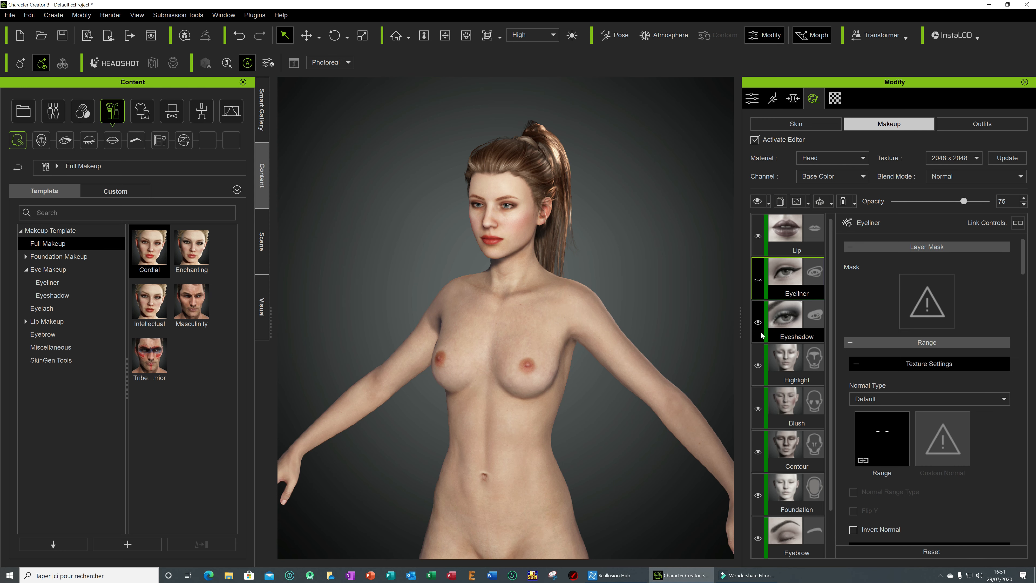
click(790, 328)
- Apply the Enchanting eye makeup template to the face, replacing the current layer
scroll(512, 266, up, 2)
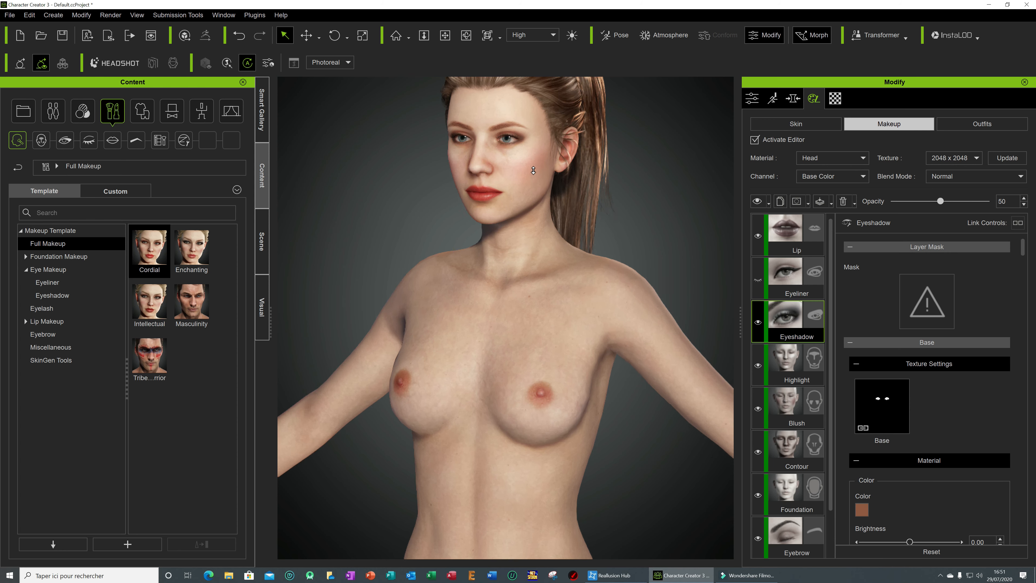
scroll(534, 170, up, 1)
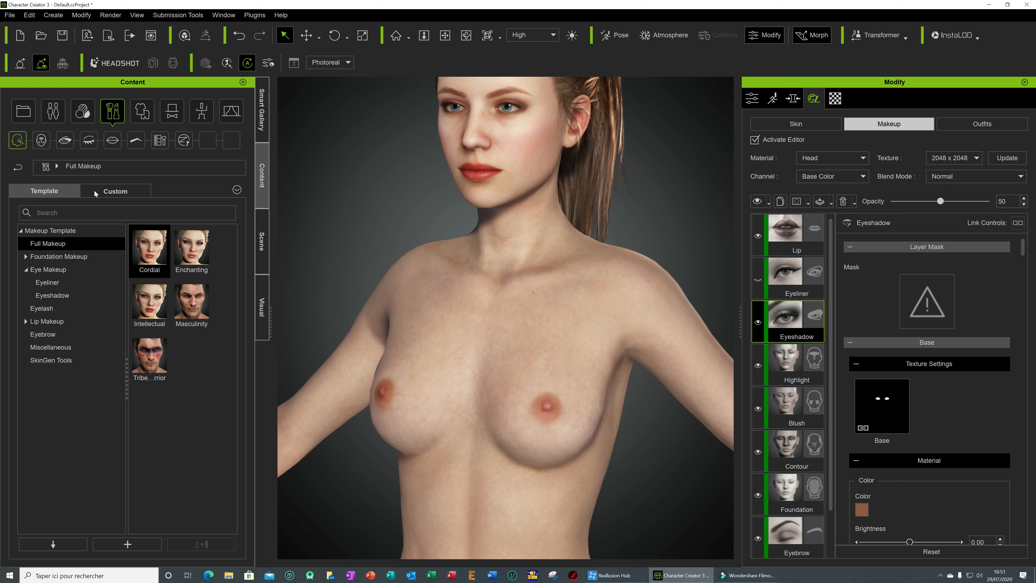
click(68, 142)
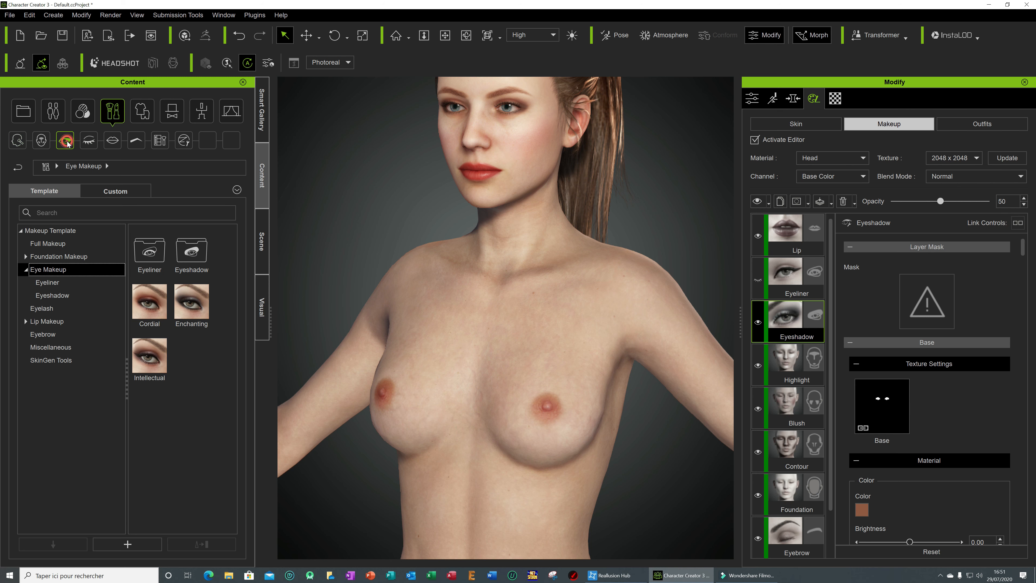
drag(206, 317, 509, 155)
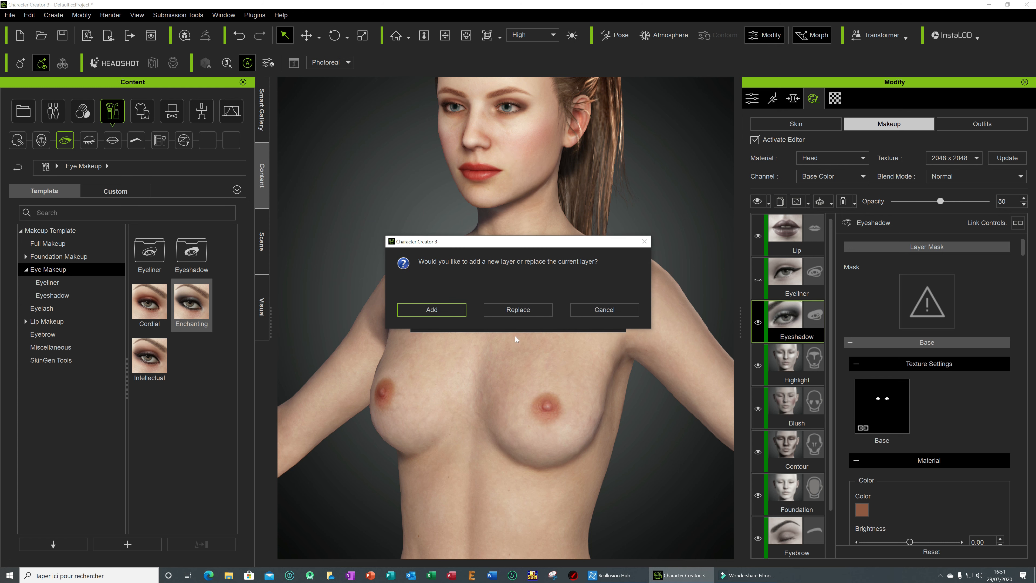
click(511, 310)
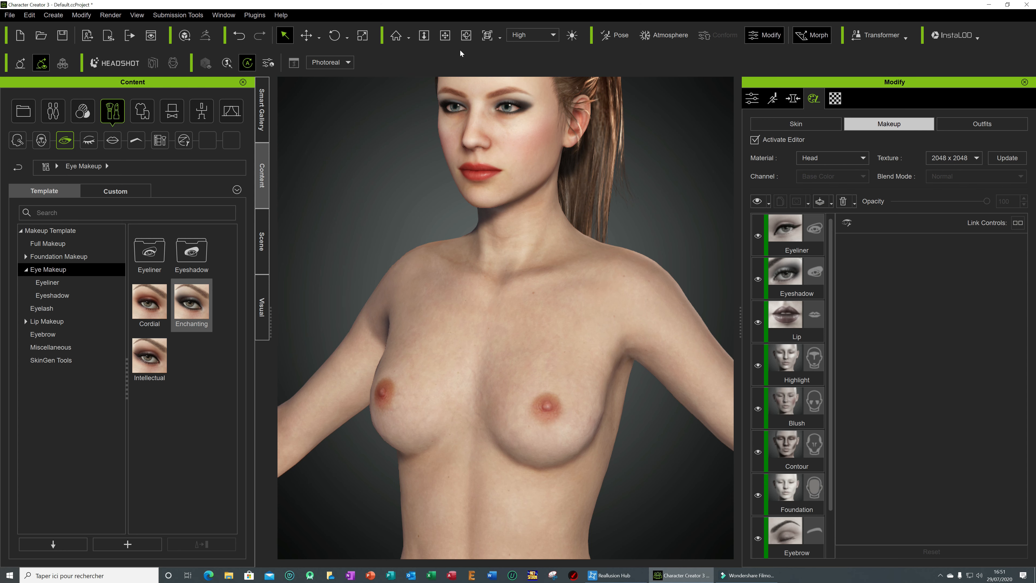
- Examine the character's face makeup and ponytail from several distances, ending with a close view of the head
click(450, 37)
drag(536, 160, 539, 285)
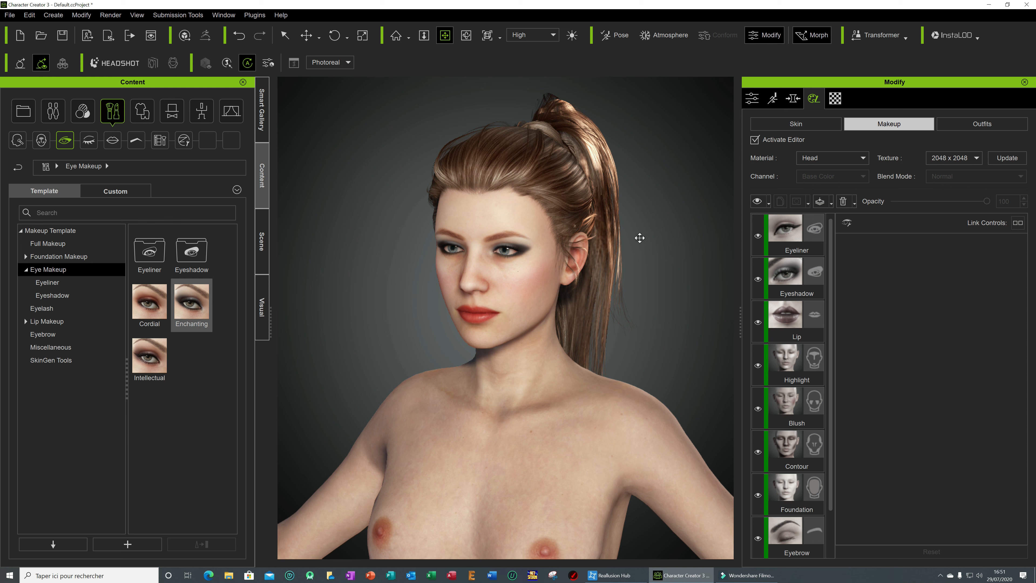
click(285, 35)
scroll(660, 250, down, 3)
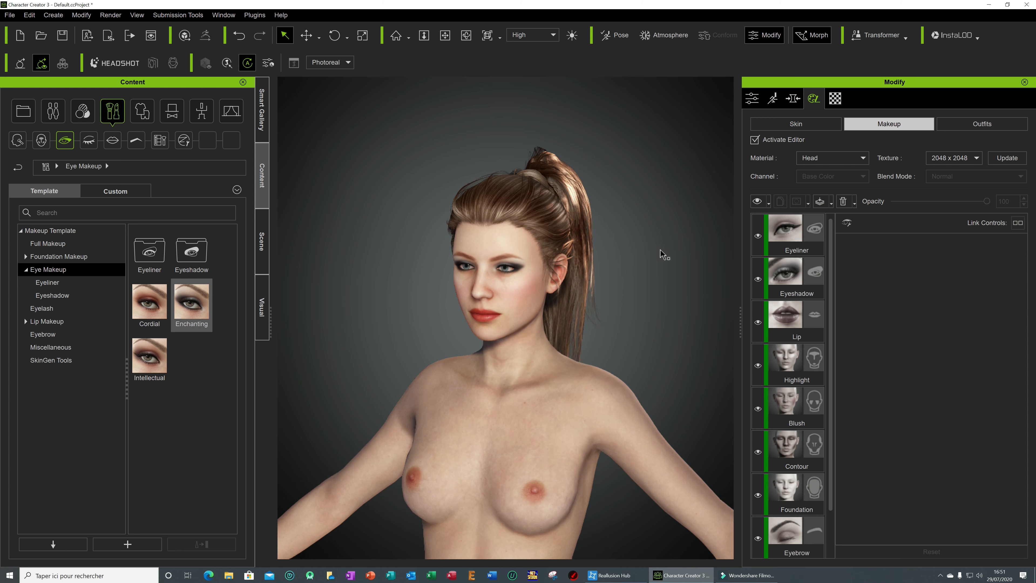
scroll(647, 310, down, 2)
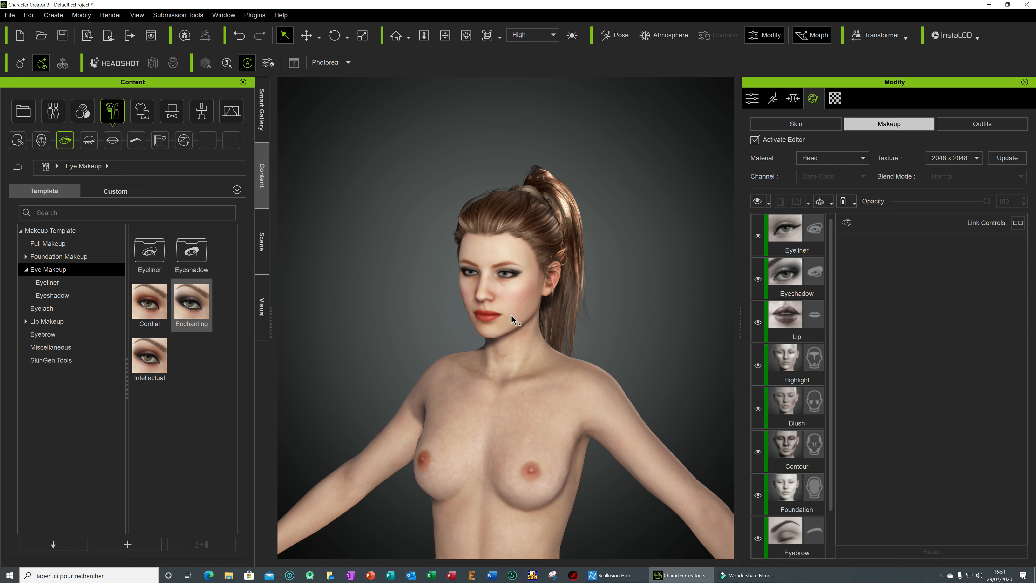
scroll(596, 307, down, 2)
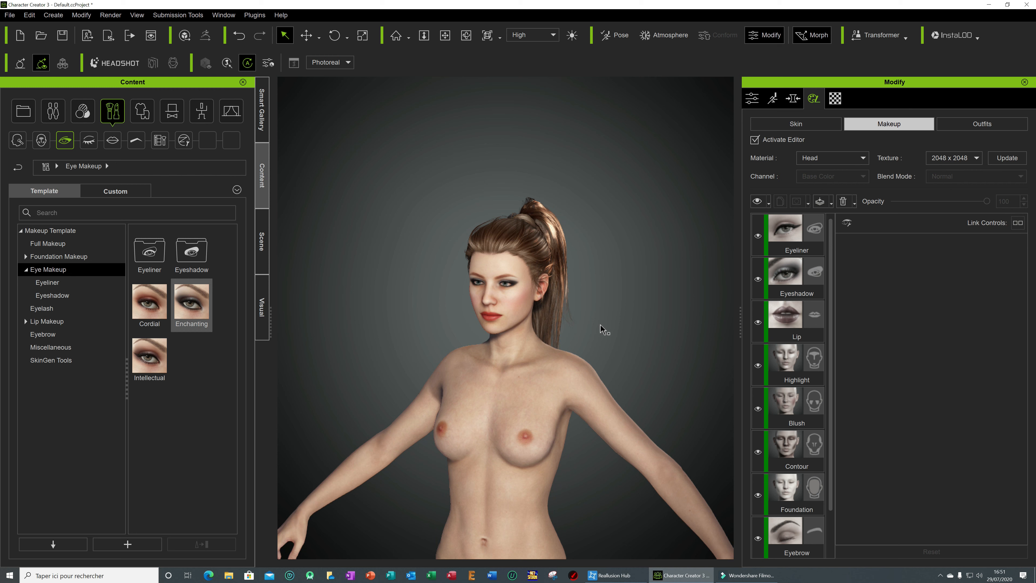
scroll(601, 329, up, 5)
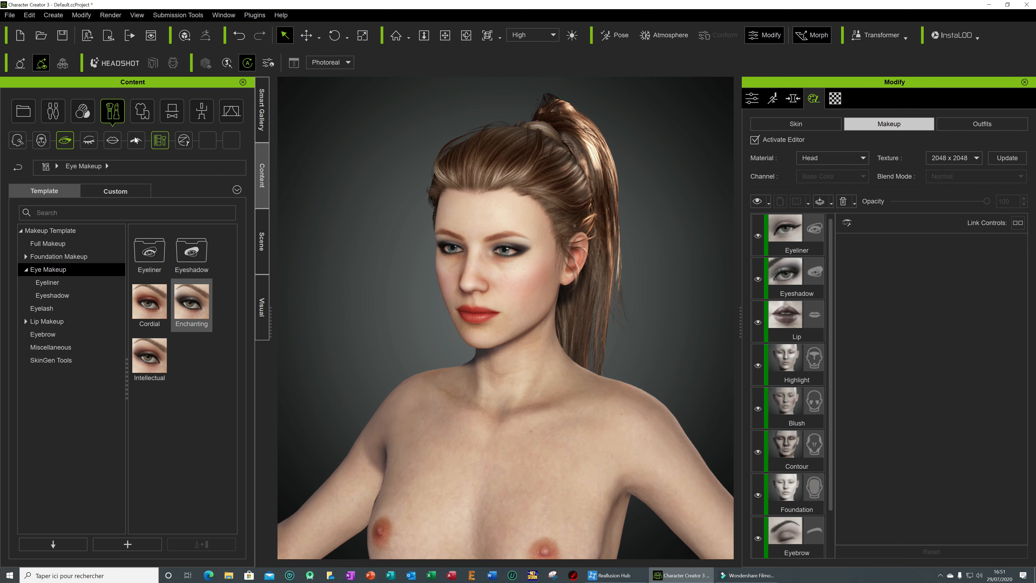
- Browse the Hair, Eye Makeup and Overall skin templates, ending on the Full Skin templates
click(52, 115)
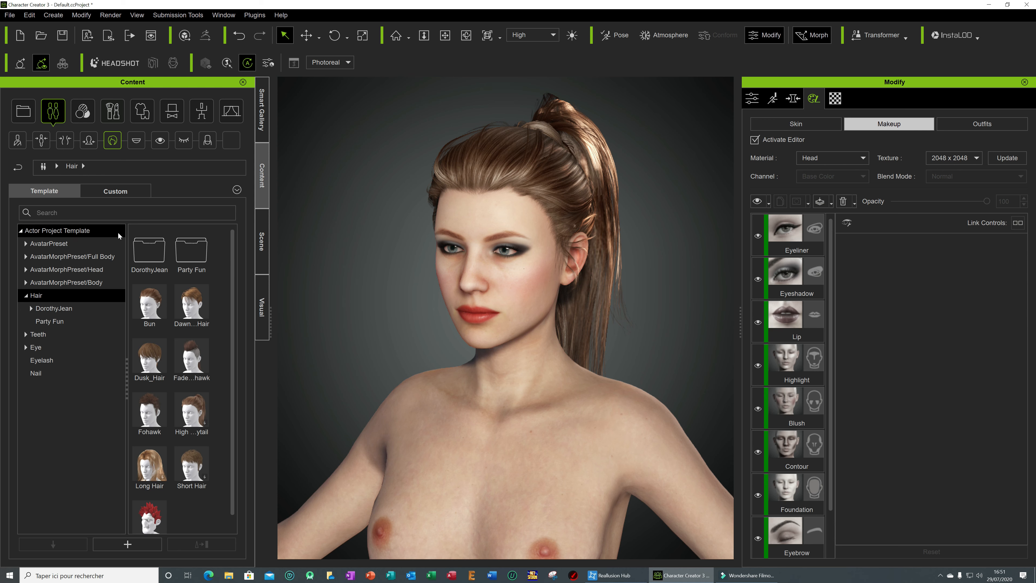
click(120, 117)
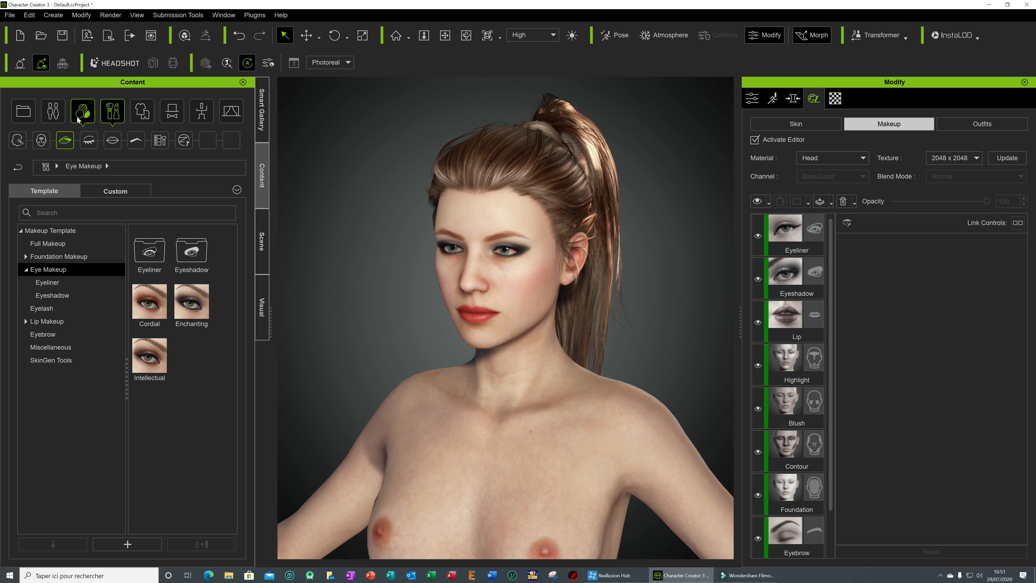
click(77, 116)
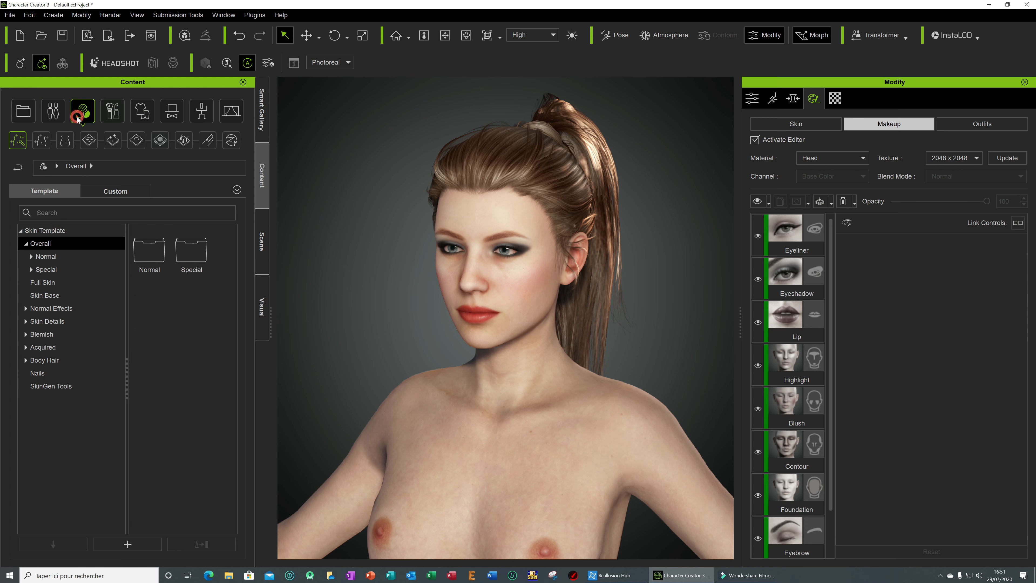
click(42, 142)
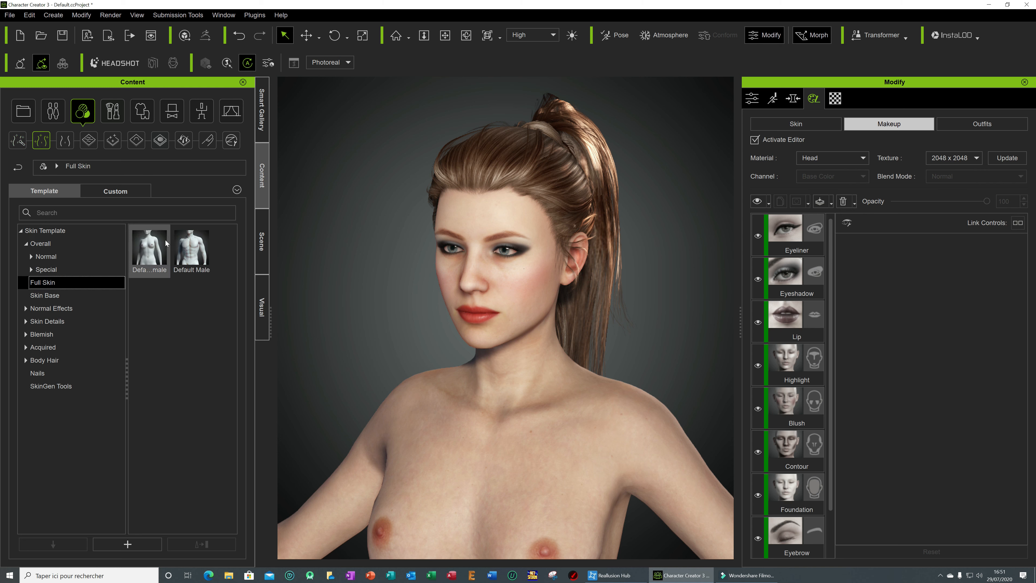
- Apply the Manicure nails skin template to the character's hand
click(64, 141)
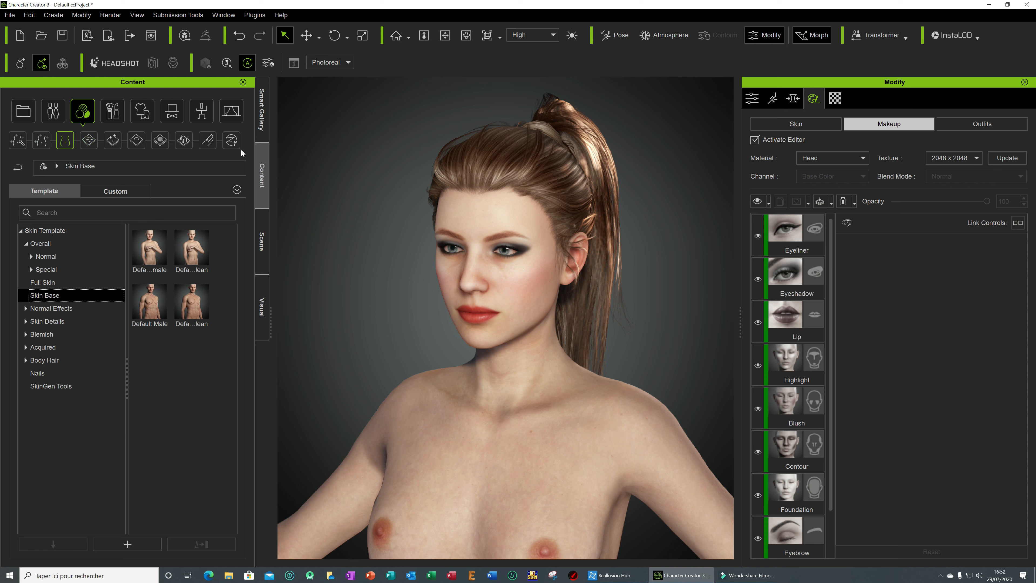
click(205, 142)
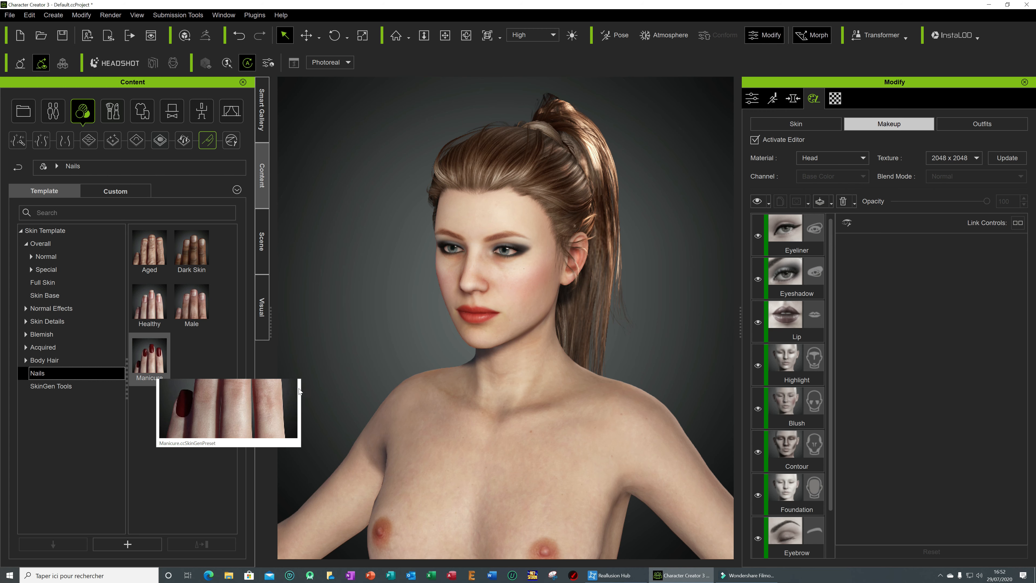
click(445, 35)
drag(462, 428, 698, 137)
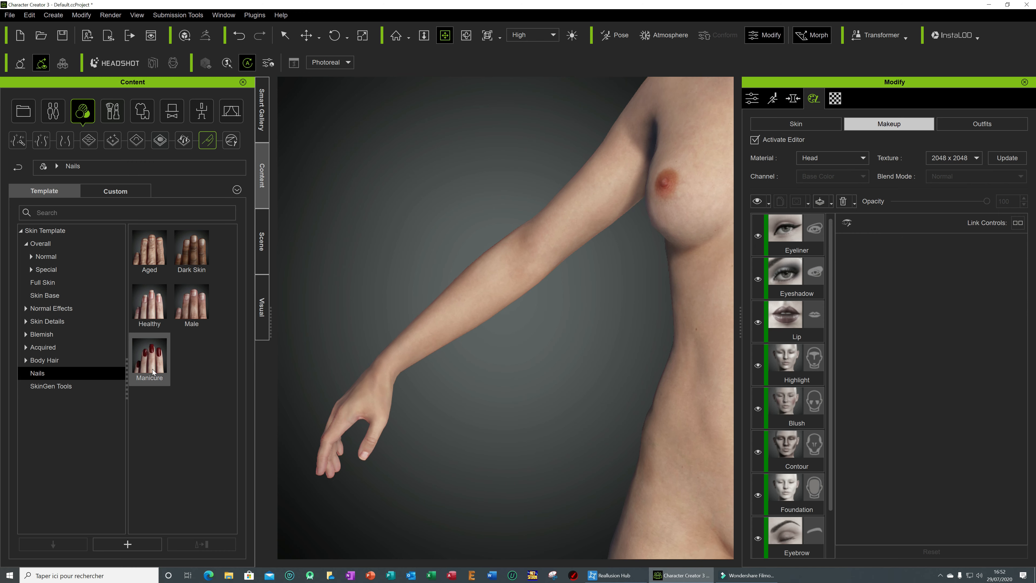
drag(161, 353, 356, 439)
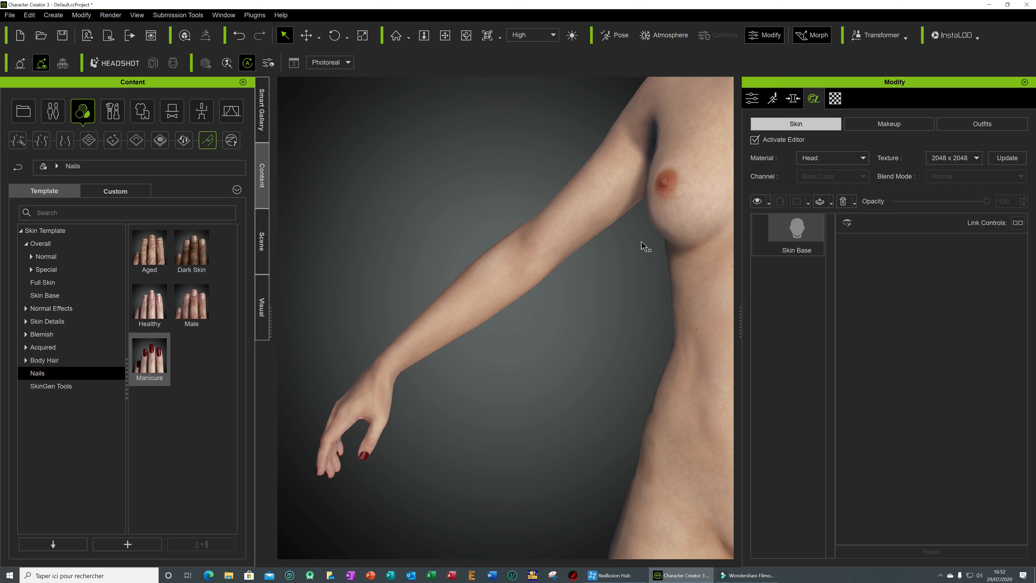
- Apply the Healthy nails template to the character's other hand, replacing the current Manicure layer
scroll(632, 261, down, 2)
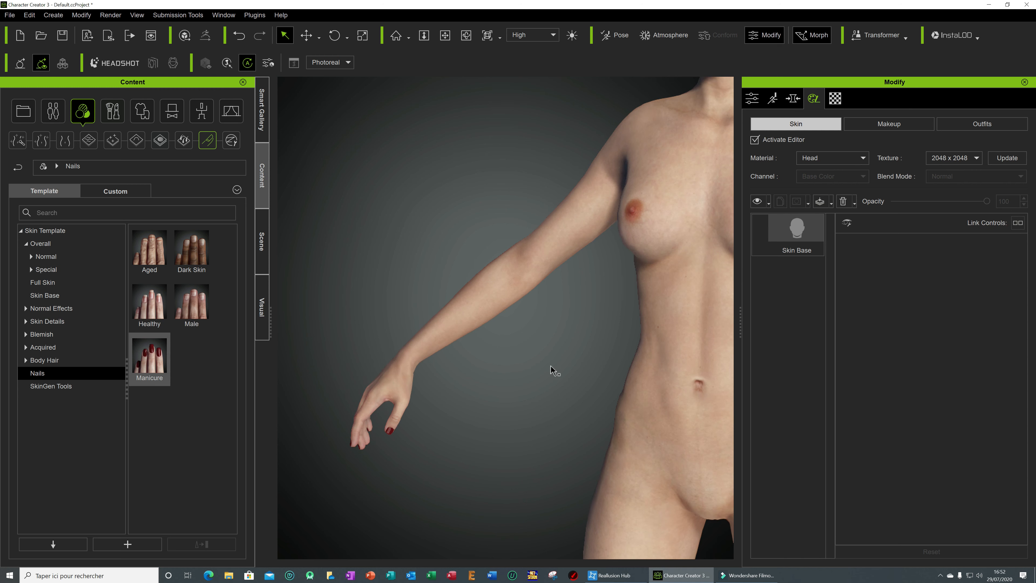
scroll(539, 377, up, 2)
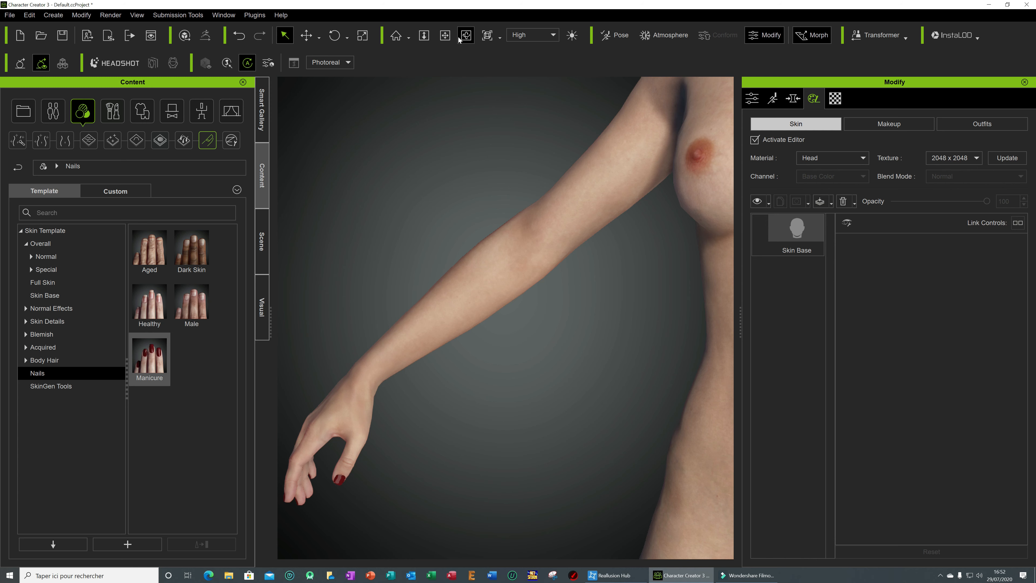
click(445, 35)
drag(673, 342, 217, 211)
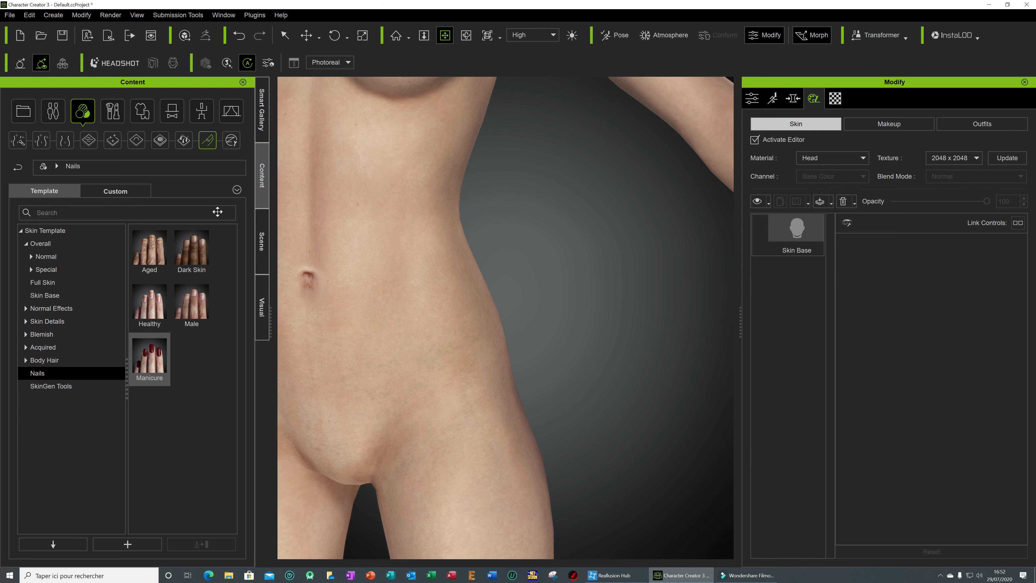
drag(667, 345, 386, 337)
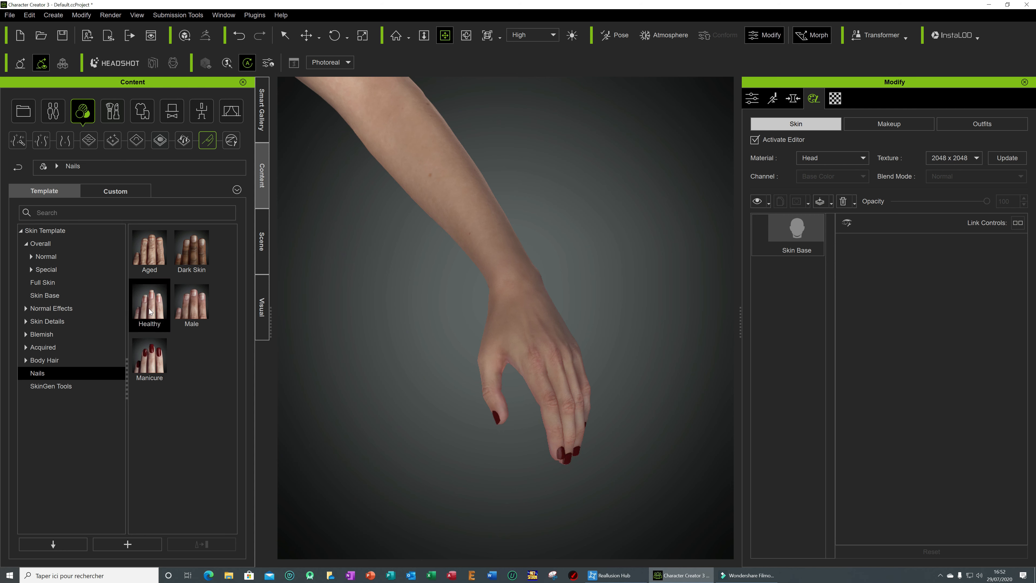
mouse_move(159, 318)
mouse_down()
mouse_move(428, 406)
mouse_move(483, 400)
mouse_up()
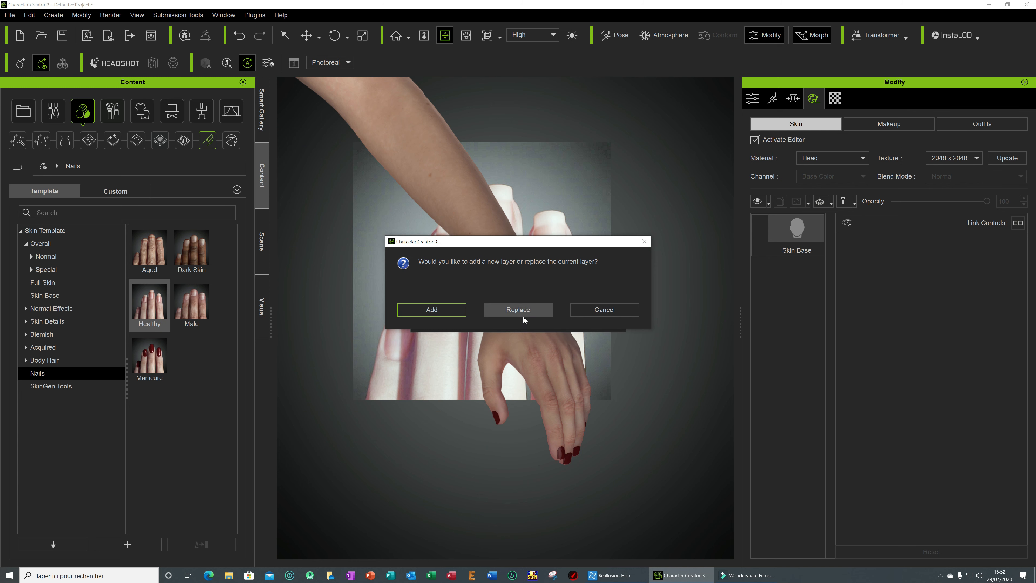
click(523, 313)
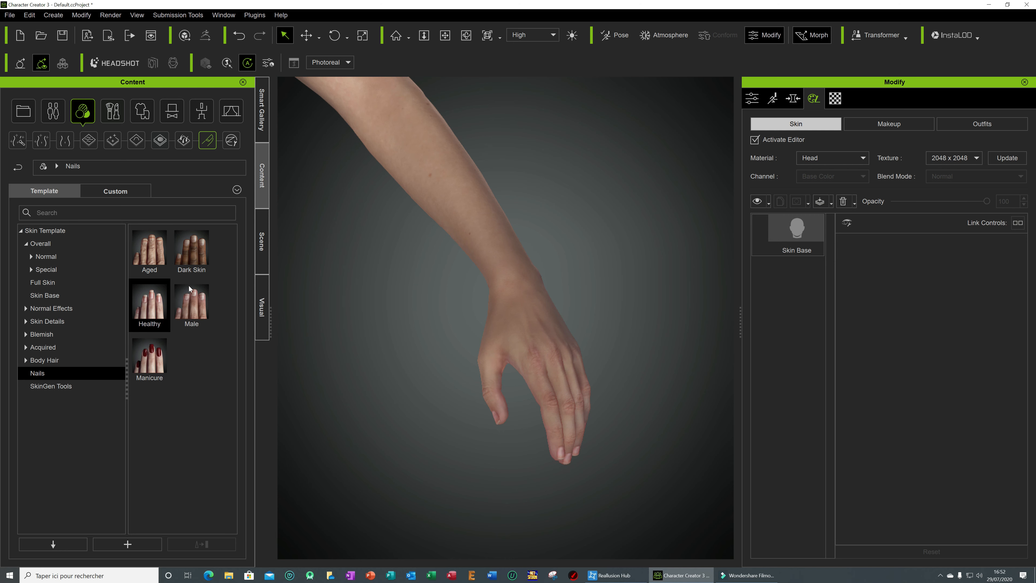
- Reapply the Manicure nails template to the hand, replacing the Healthy layer
drag(157, 355, 512, 387)
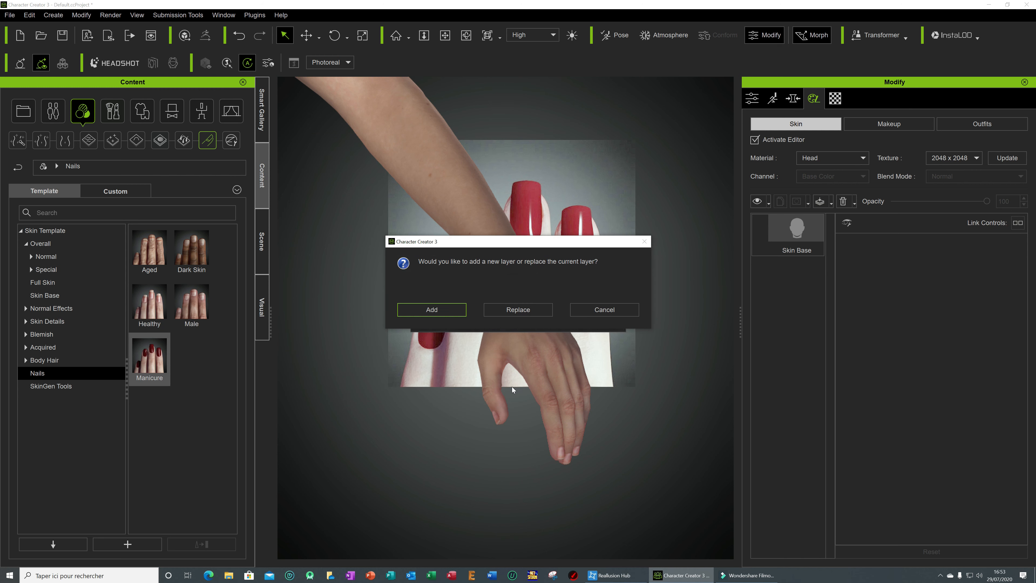
click(535, 312)
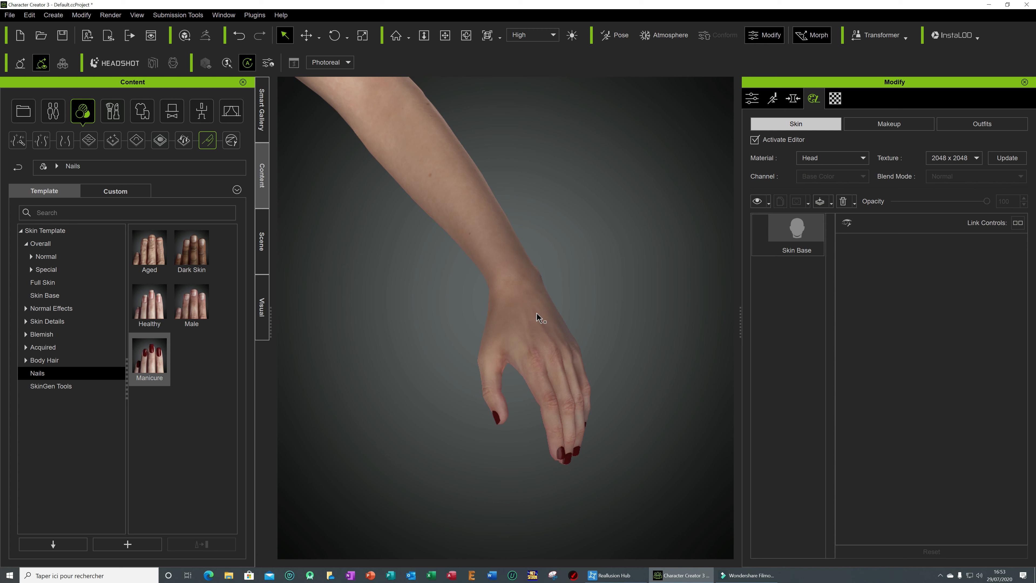
- Show the makeup layers again and examine the character's face makeup and manicured hands from several distances
scroll(375, 228, down, 2)
click(445, 35)
drag(386, 250, 666, 502)
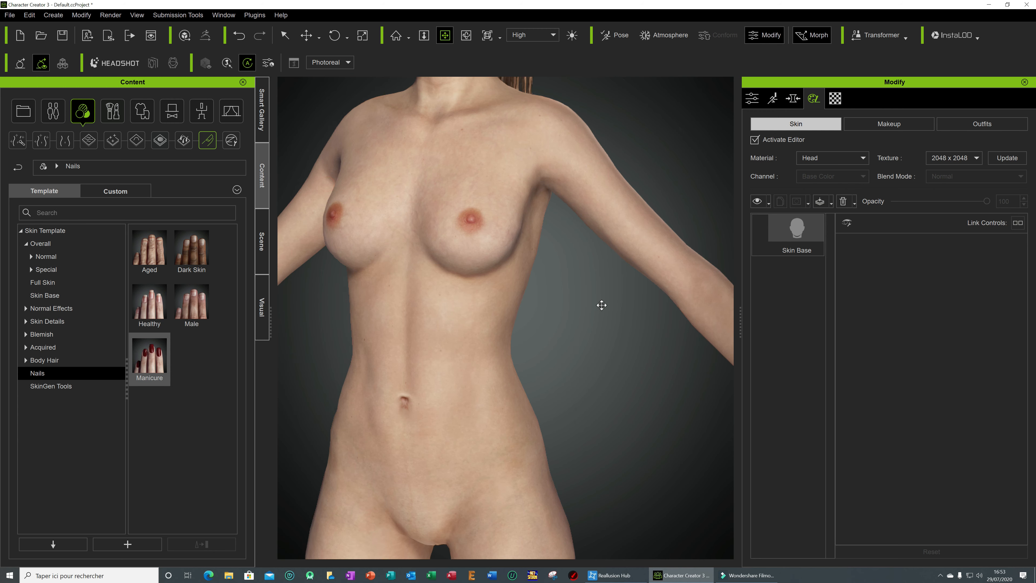
drag(492, 317, 467, 345)
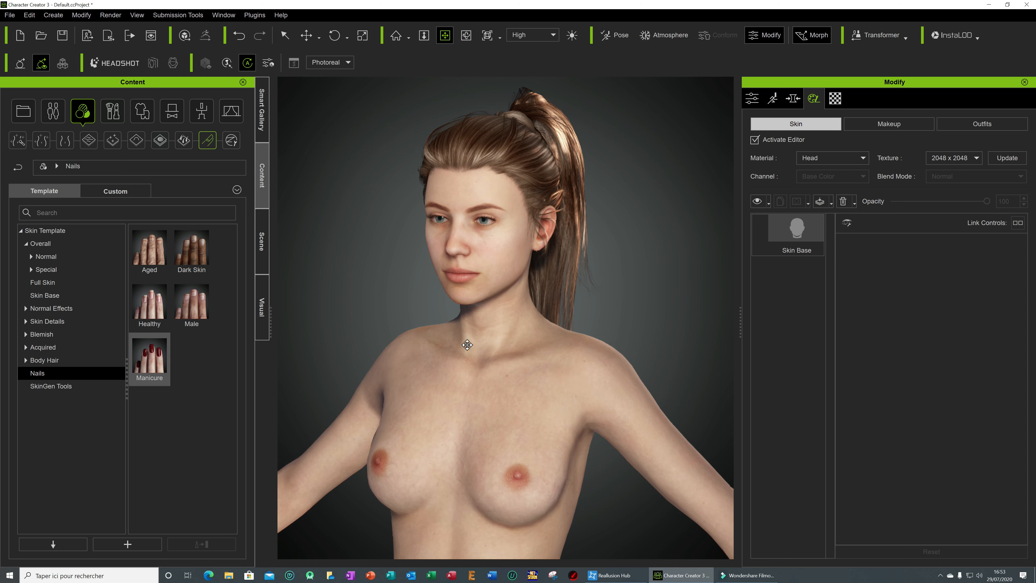
click(869, 125)
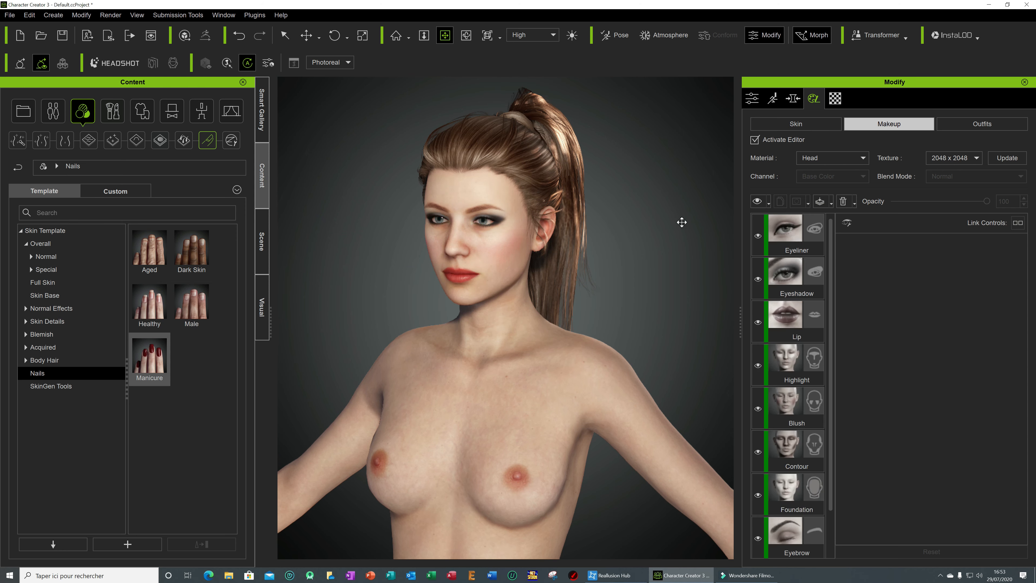
scroll(530, 350, down, 5)
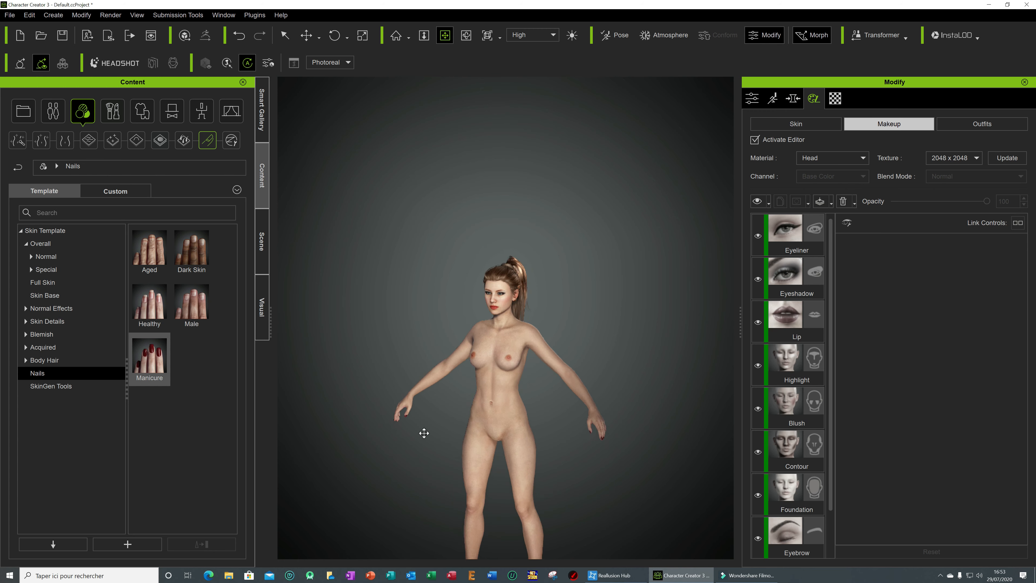
scroll(456, 425, up, 3)
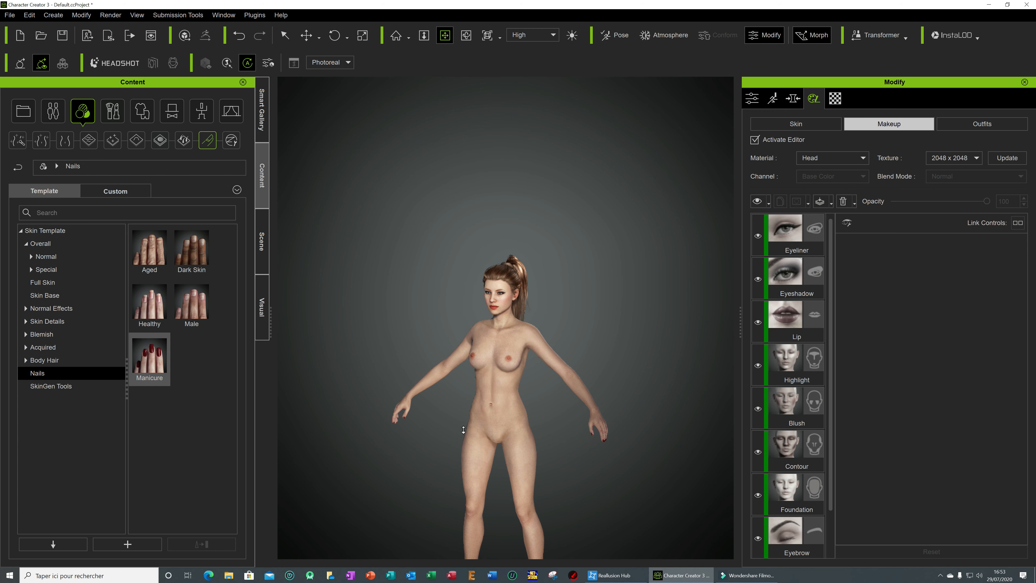
drag(552, 439, 494, 387)
scroll(511, 392, up, 5)
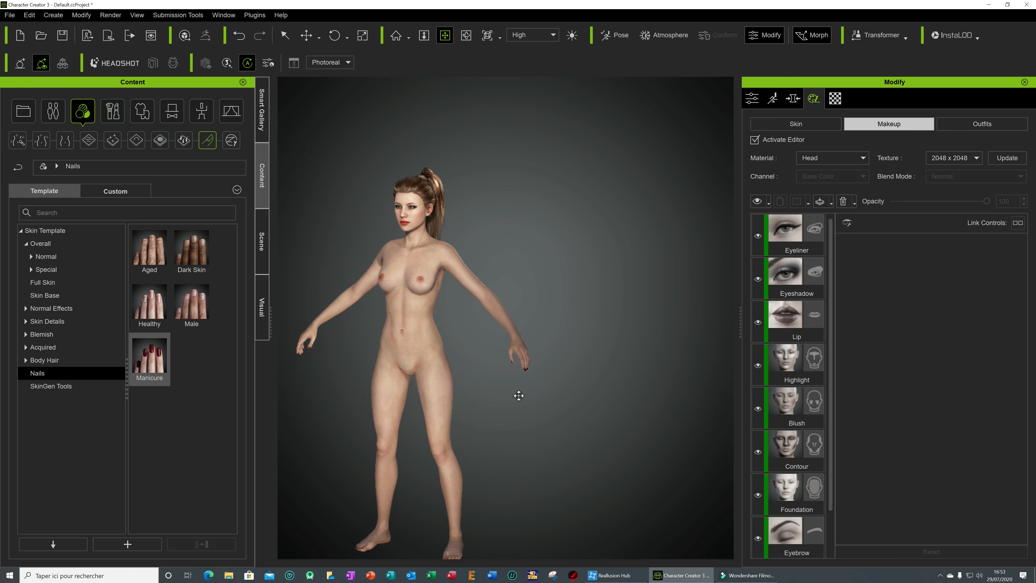
scroll(519, 395, up, 2)
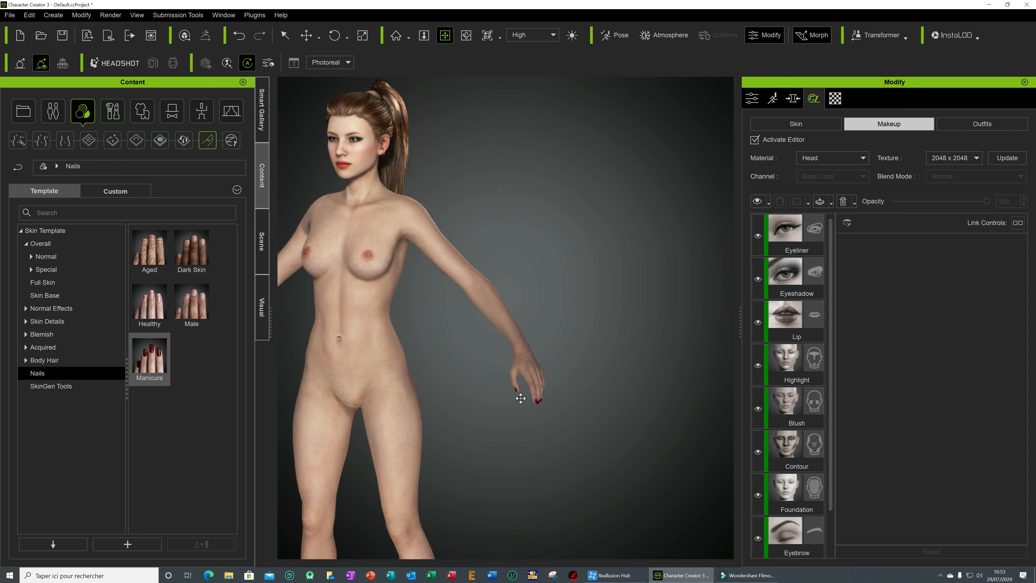
scroll(521, 398, up, 1)
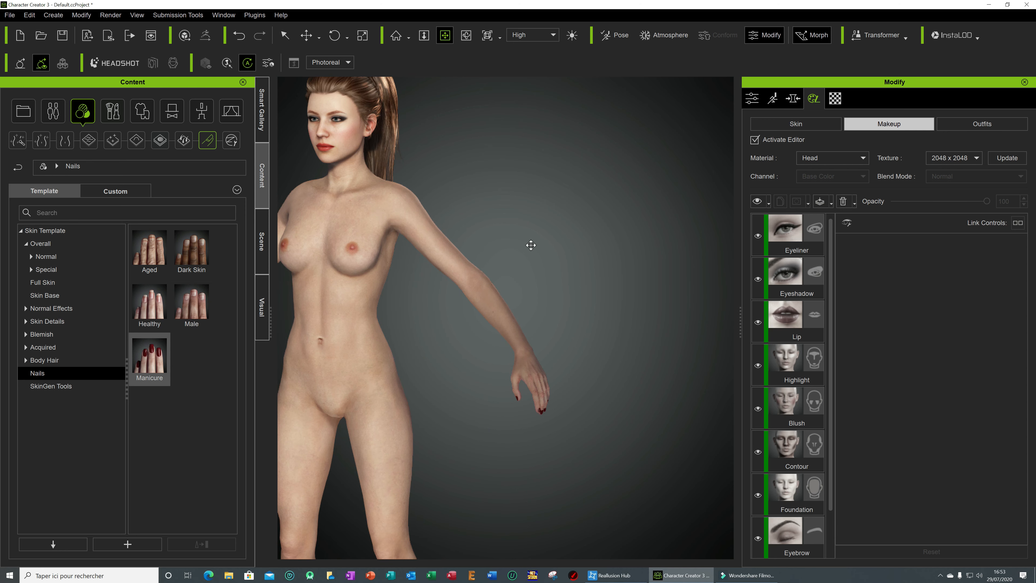
middle_drag(389, 300, 516, 305)
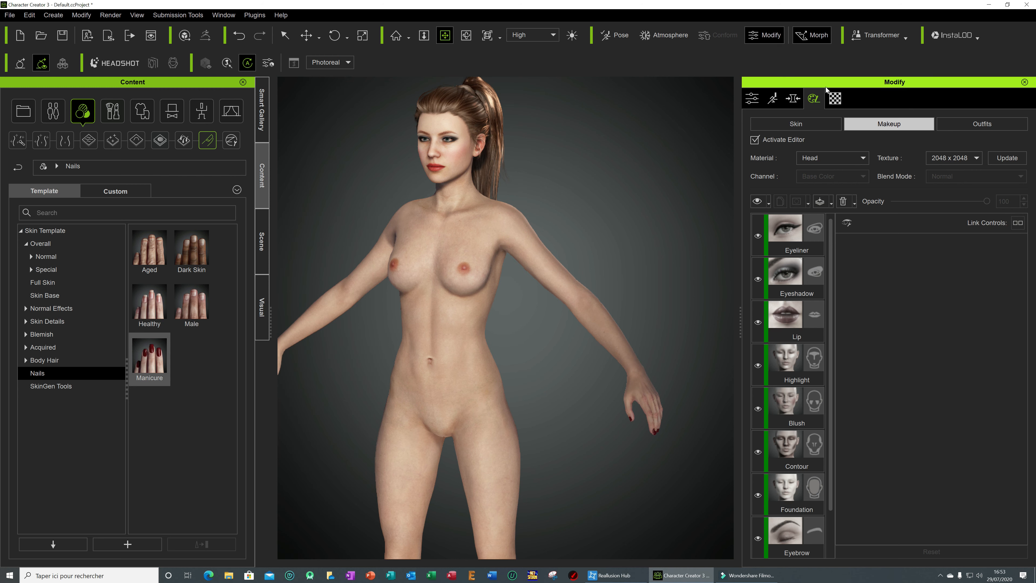
- Deactivate the SkinGen editor and frame a close view of the character's made-up face
click(755, 140)
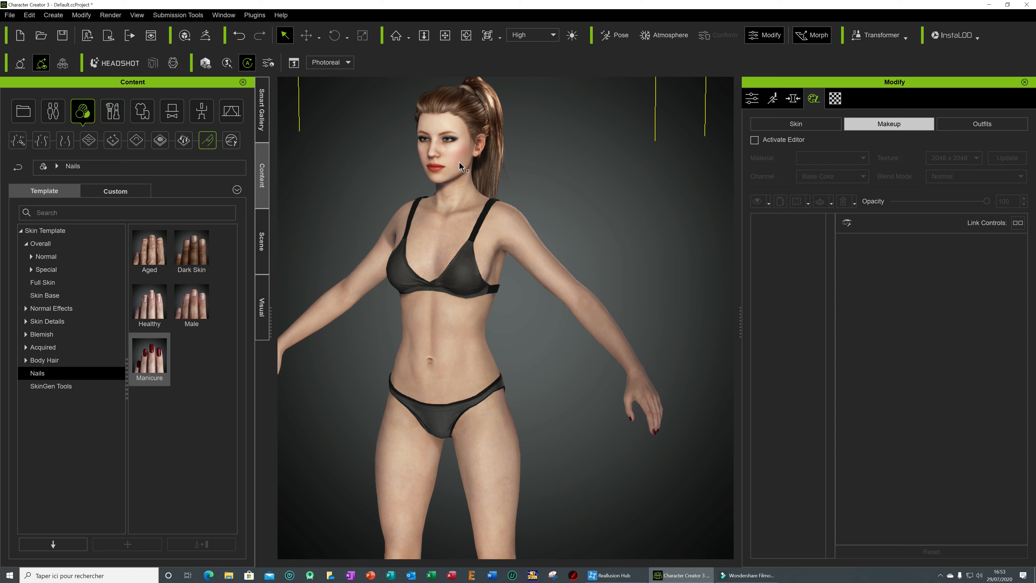
scroll(454, 164, up, 3)
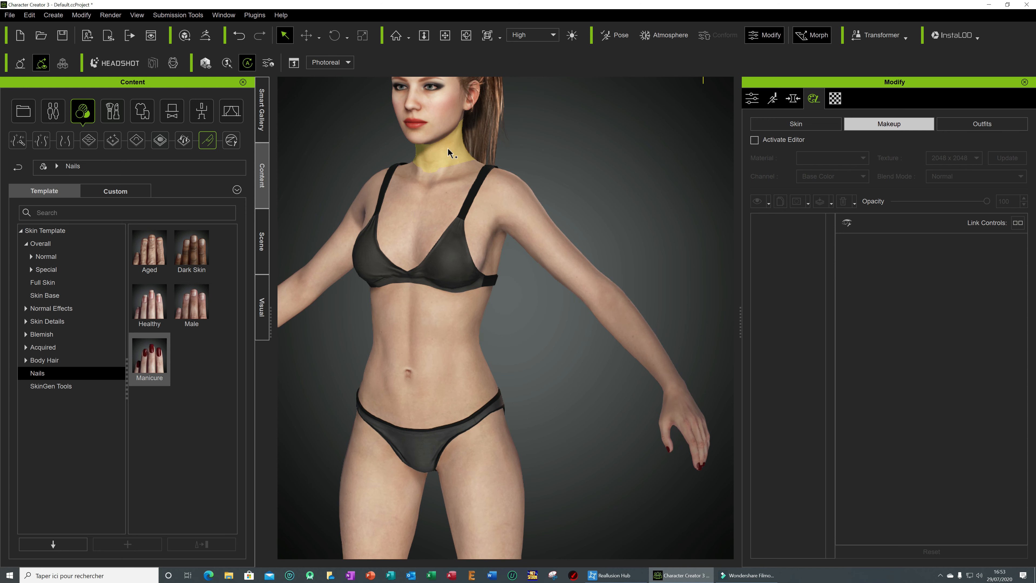
click(446, 35)
drag(437, 167, 509, 402)
scroll(483, 324, up, 6)
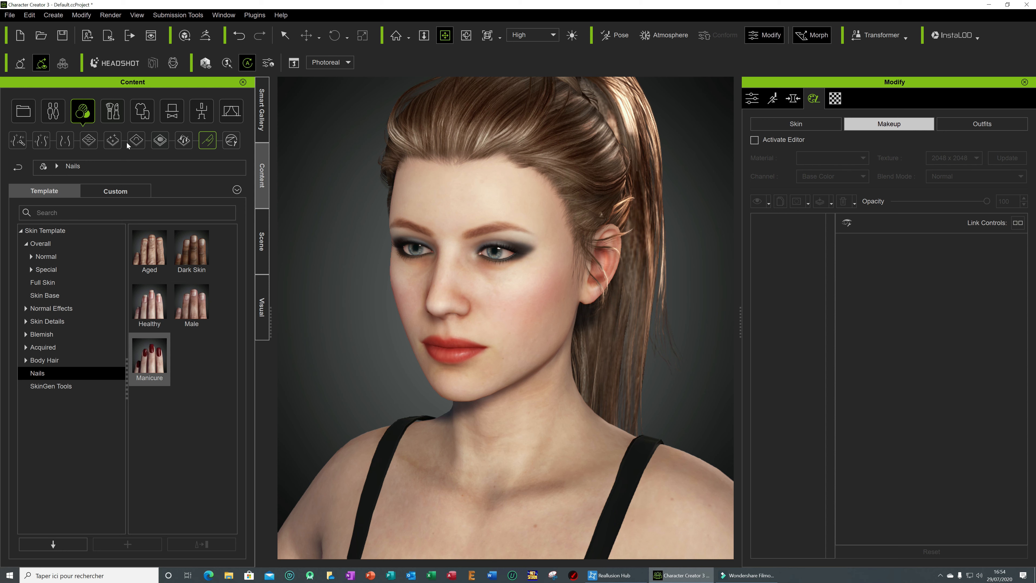
- Browse the Eye Makeup, Eyebrow and Miscellaneous makeup templates, followed by the MotionPlus, Motion, Expression and Gesture templates
click(113, 111)
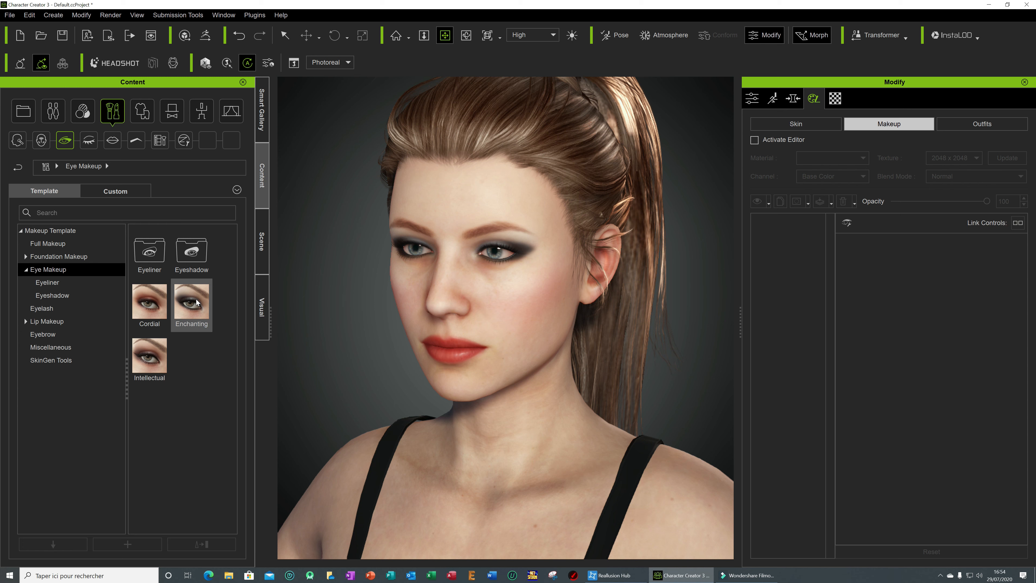
mouse_move(186, 313)
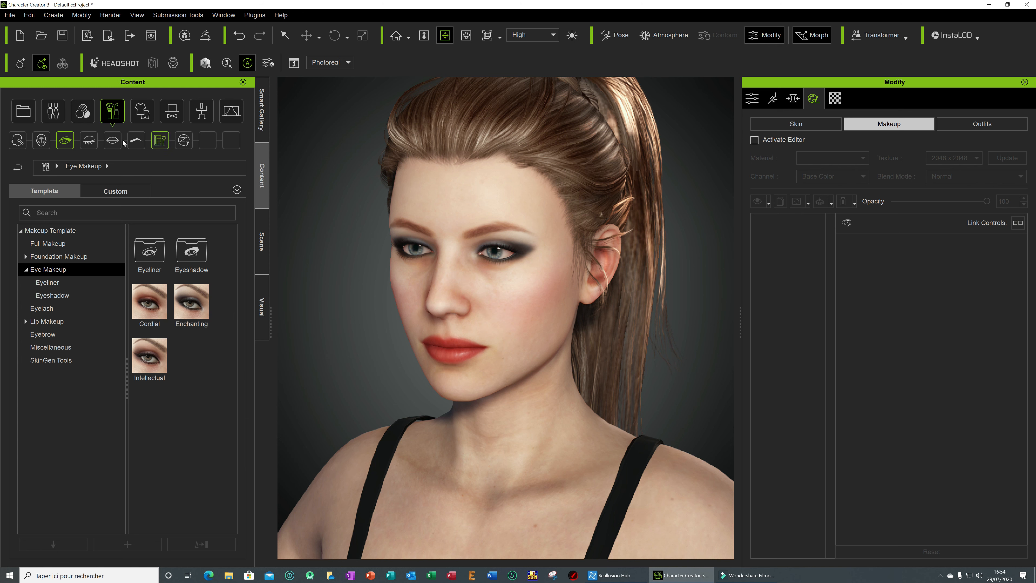
click(130, 143)
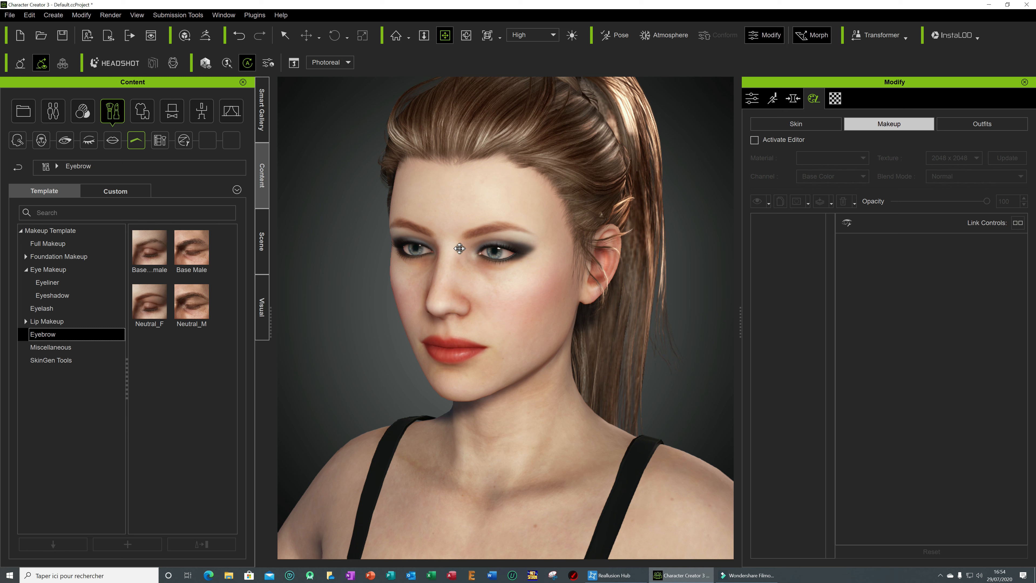
click(161, 141)
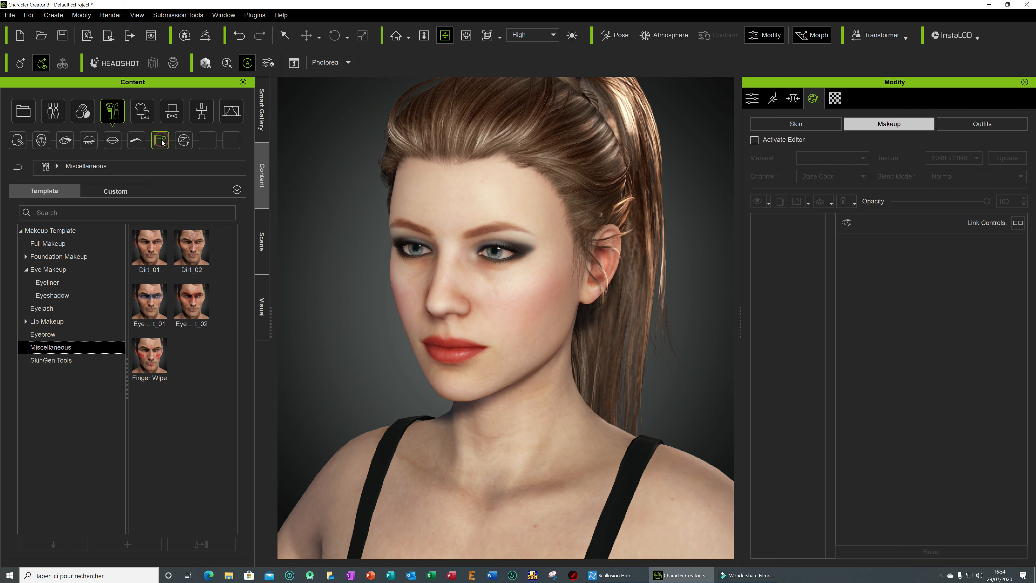
click(200, 114)
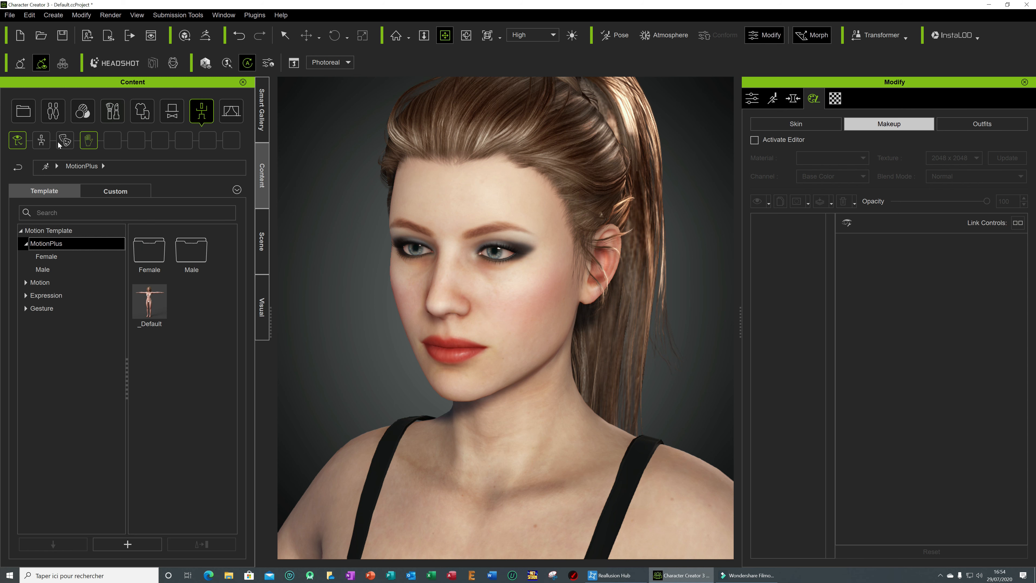
click(40, 142)
click(68, 141)
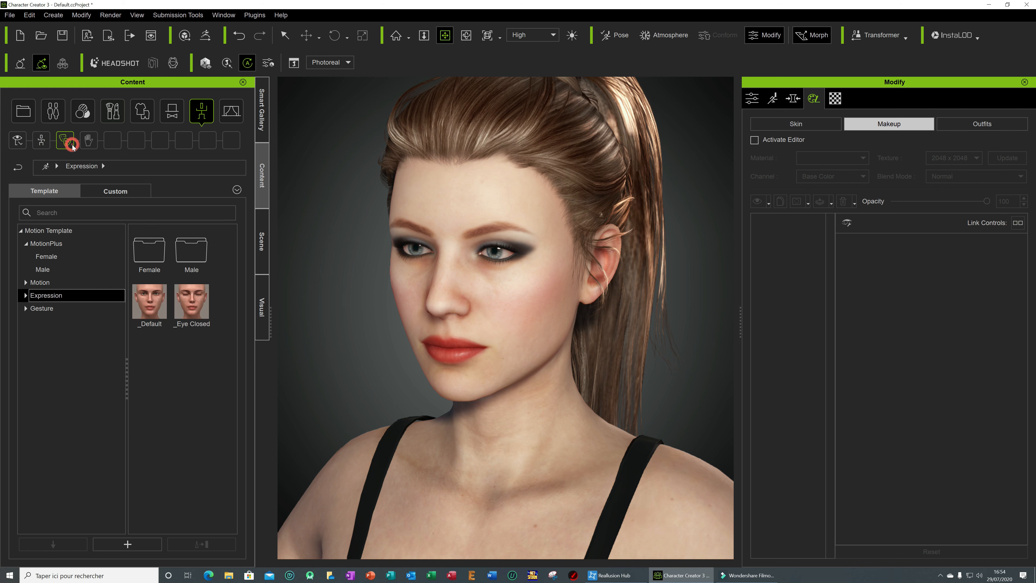
click(92, 147)
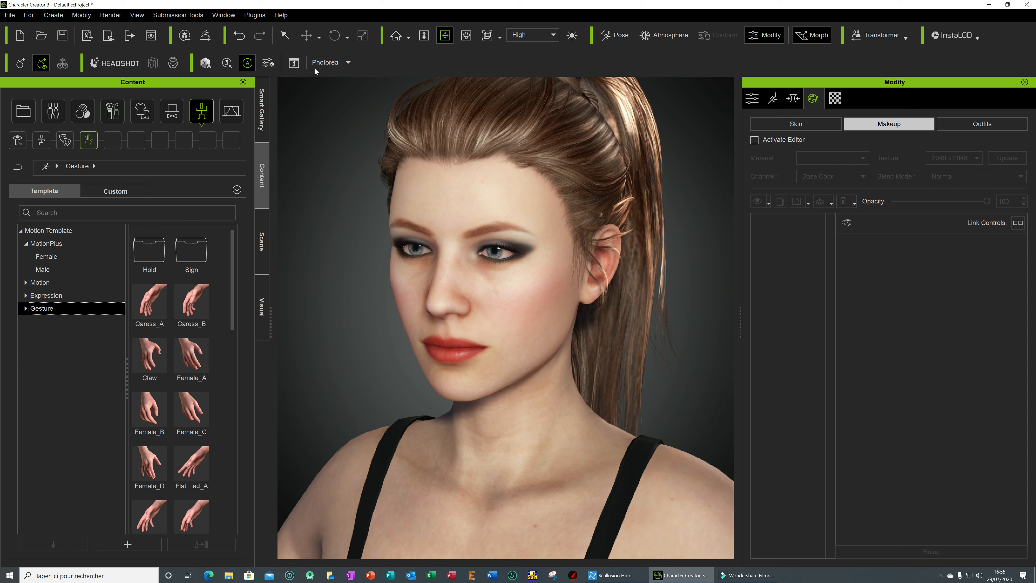
- Select the character's bra and display its Cloth attributes and mesh modification options
click(289, 38)
scroll(623, 398, down, 5)
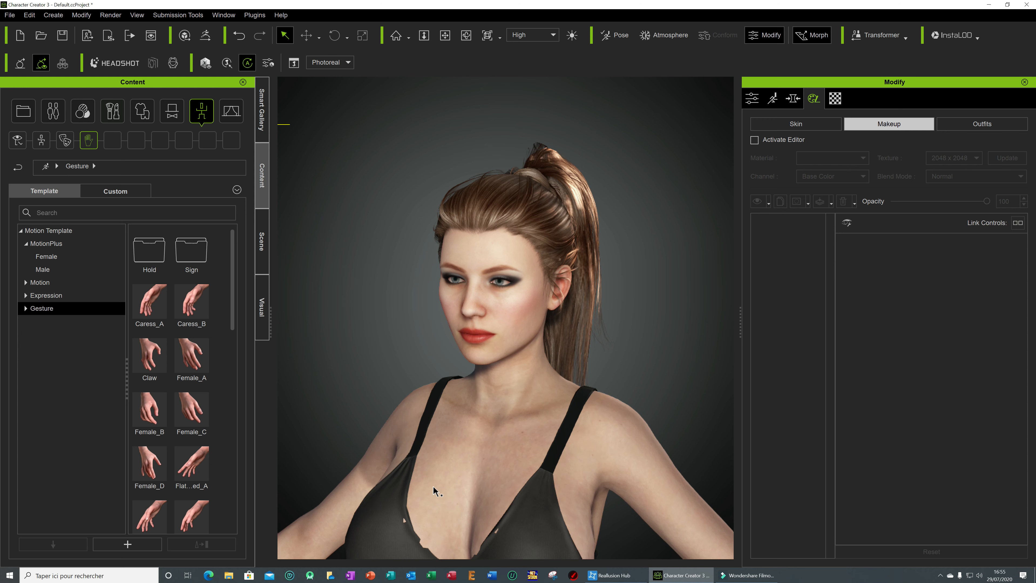
scroll(434, 489, down, 3)
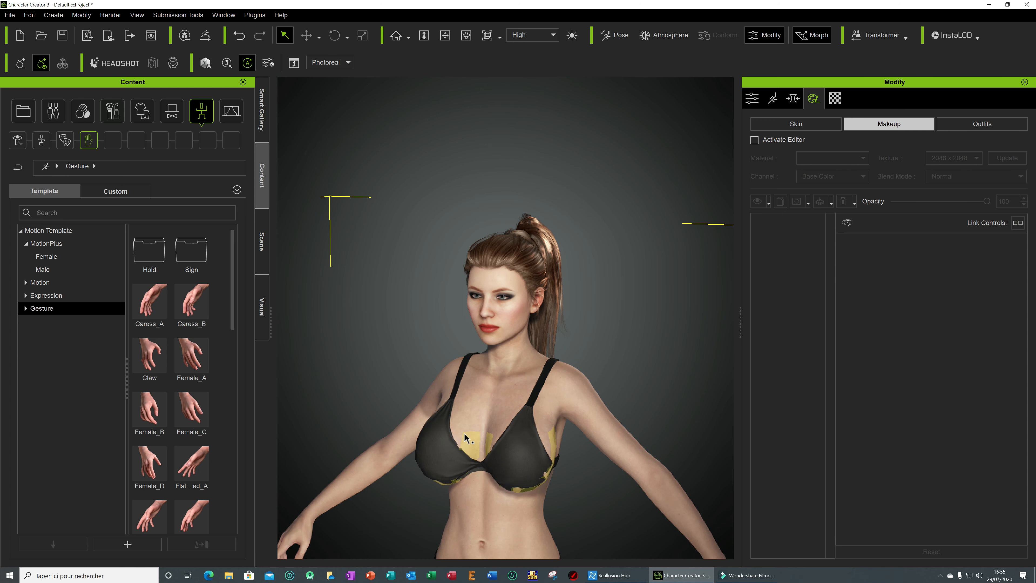
click(459, 449)
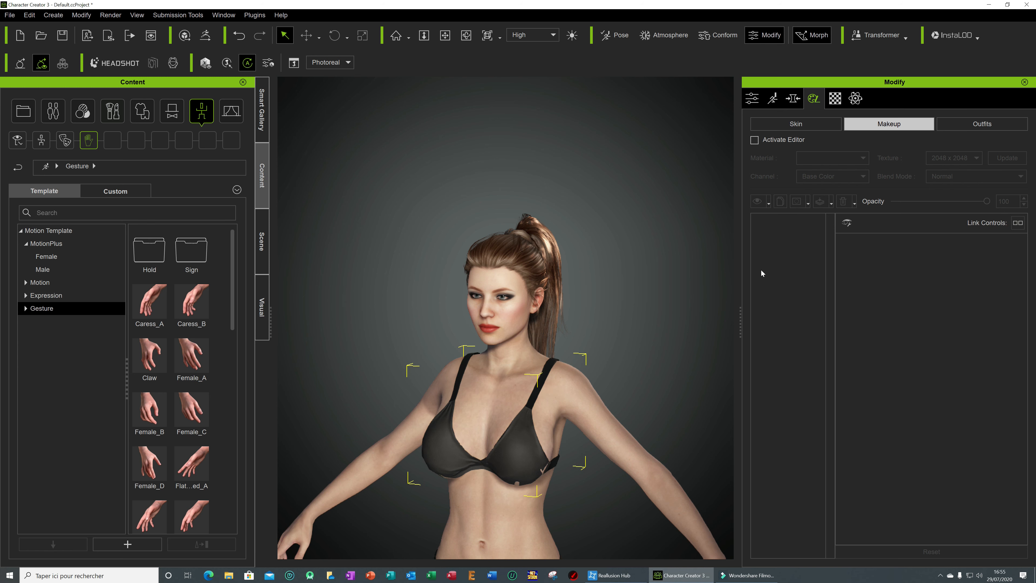
click(445, 35)
click(753, 99)
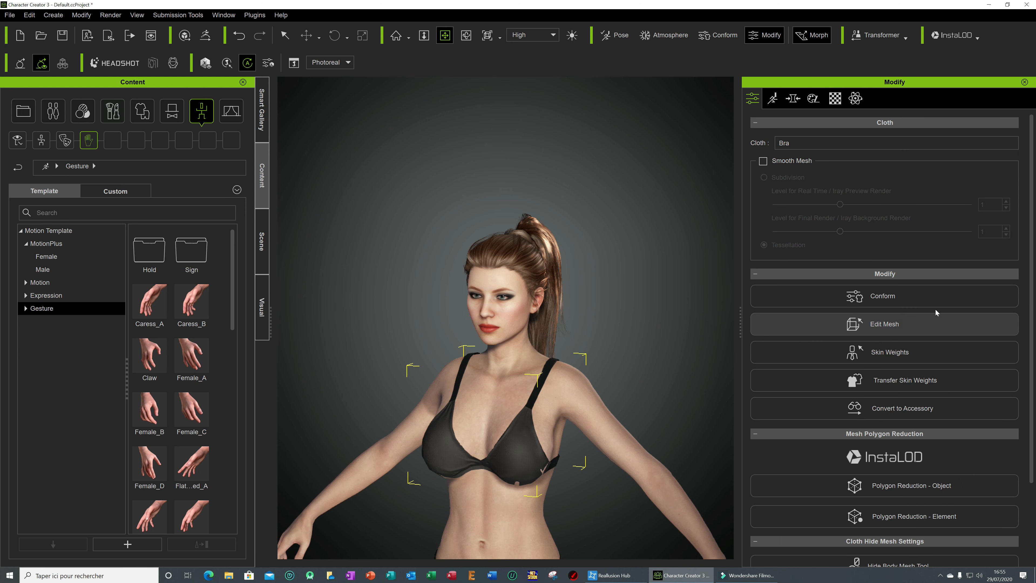
- Set the bra's conform collision margin to 0,50 and calculate the collision against the body
click(899, 296)
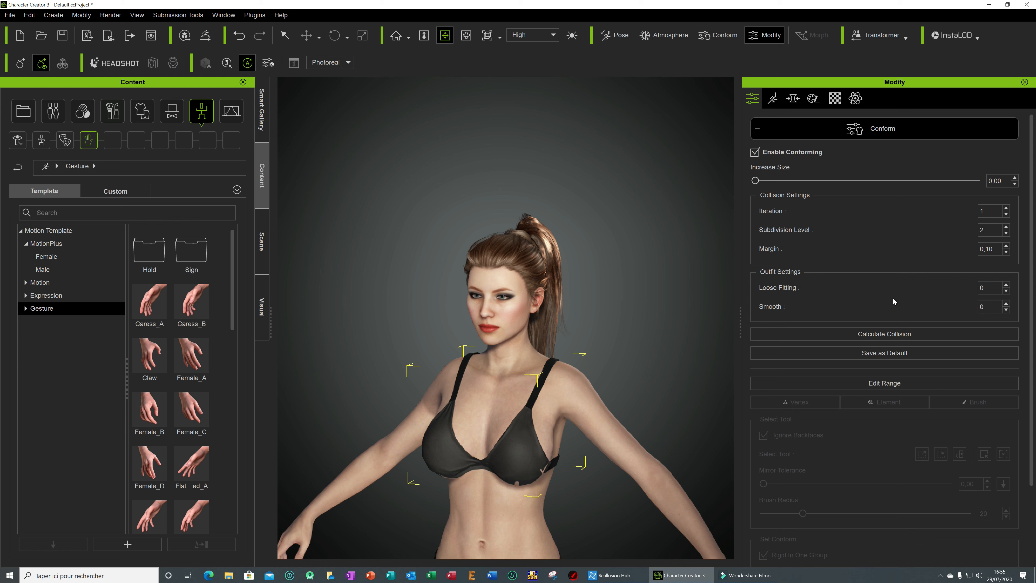
double_click(1007, 247)
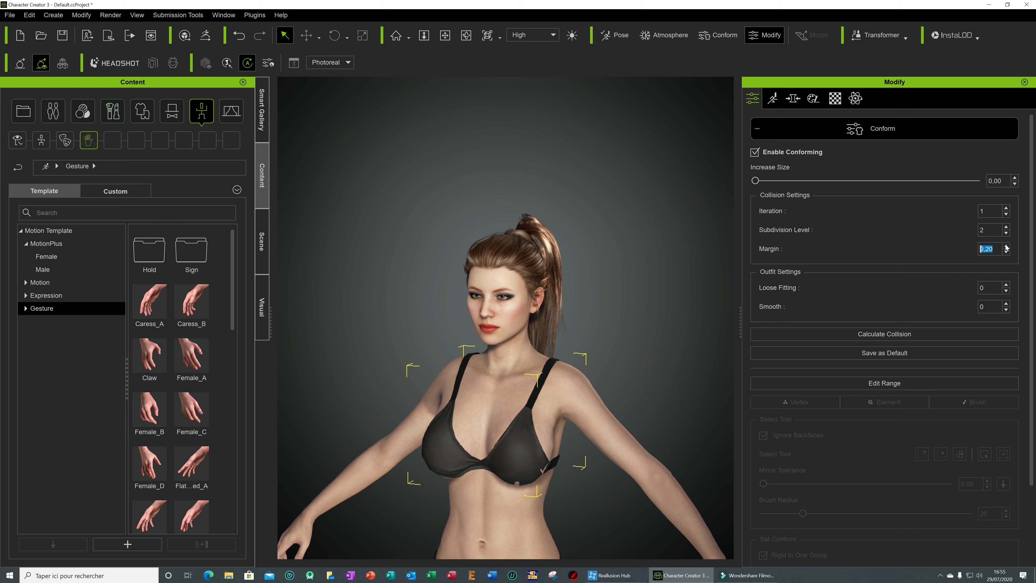
click(900, 335)
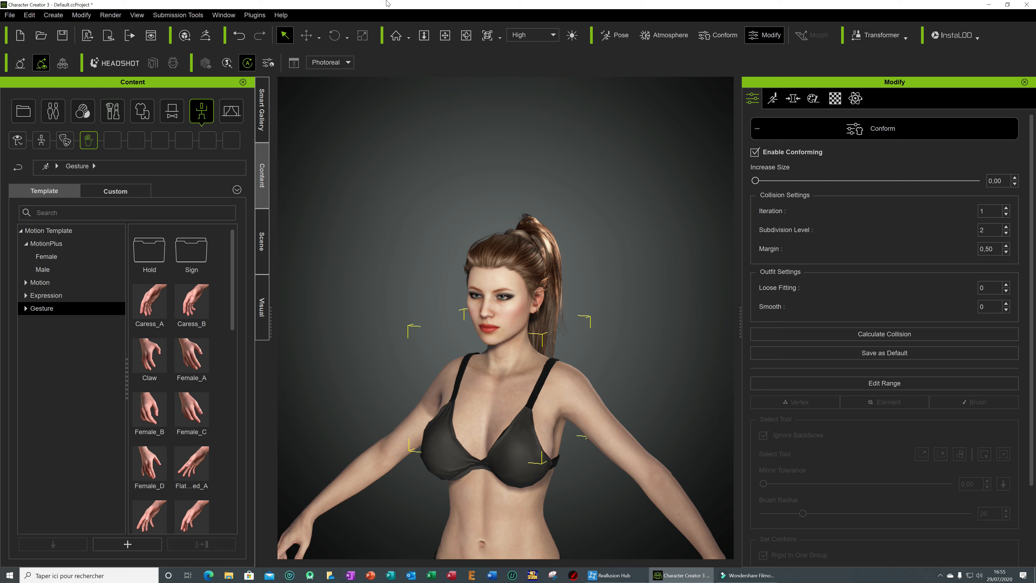
- Check the bra's fit, then select the character's body to display its Avatar attributes
click(541, 385)
drag(541, 386, 556, 467)
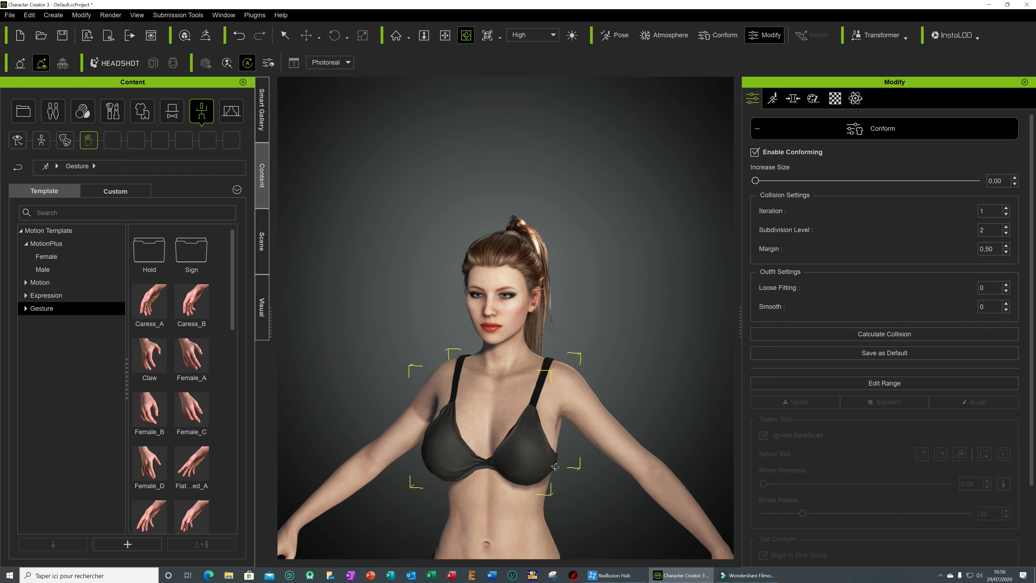
drag(523, 531, 534, 457)
click(445, 35)
drag(479, 389, 460, 217)
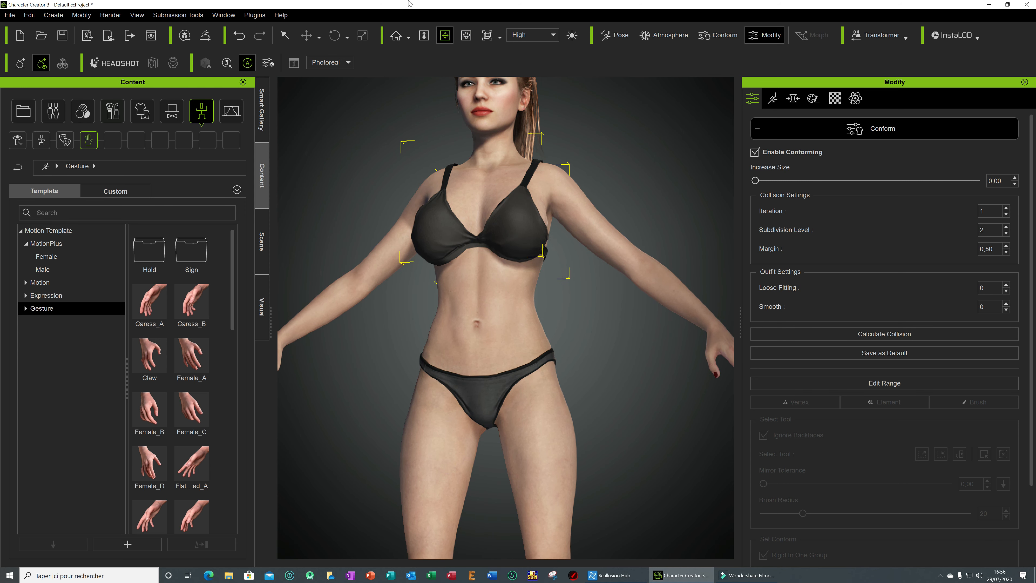
click(285, 36)
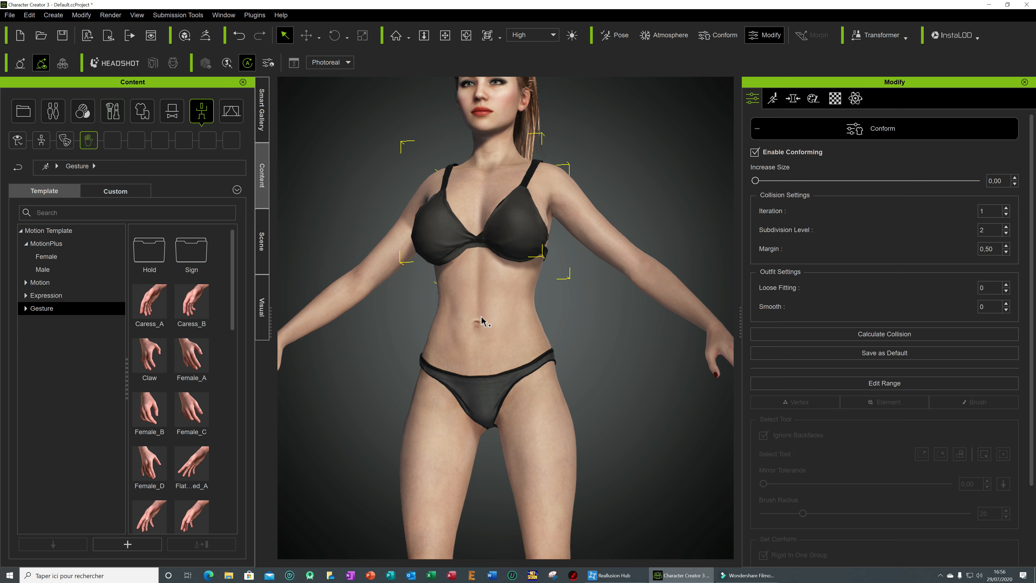
click(463, 321)
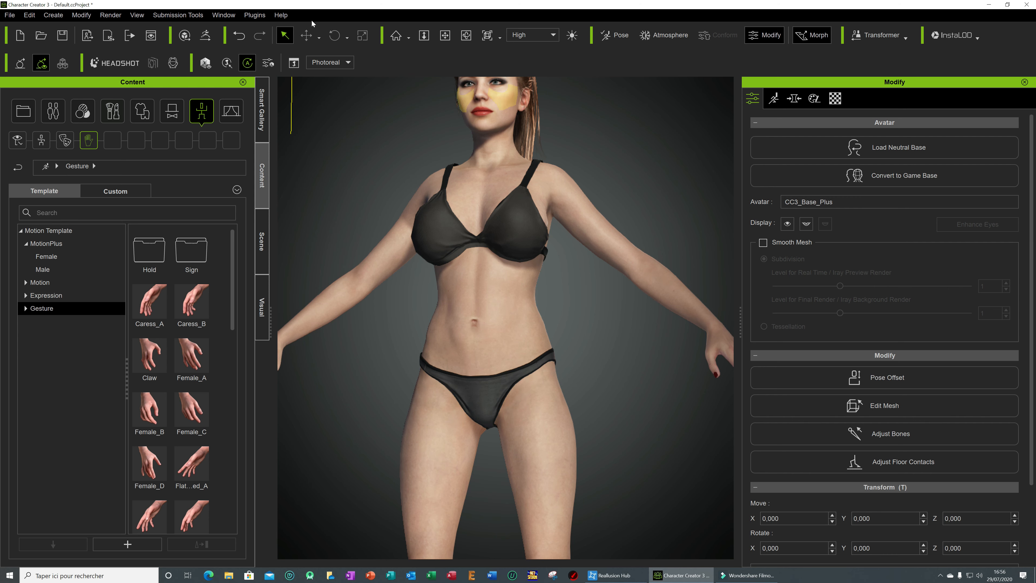
- Examine the character's body from the side and front and inspect the abdomen's skin detail up close
click(466, 35)
drag(550, 333, 319, 493)
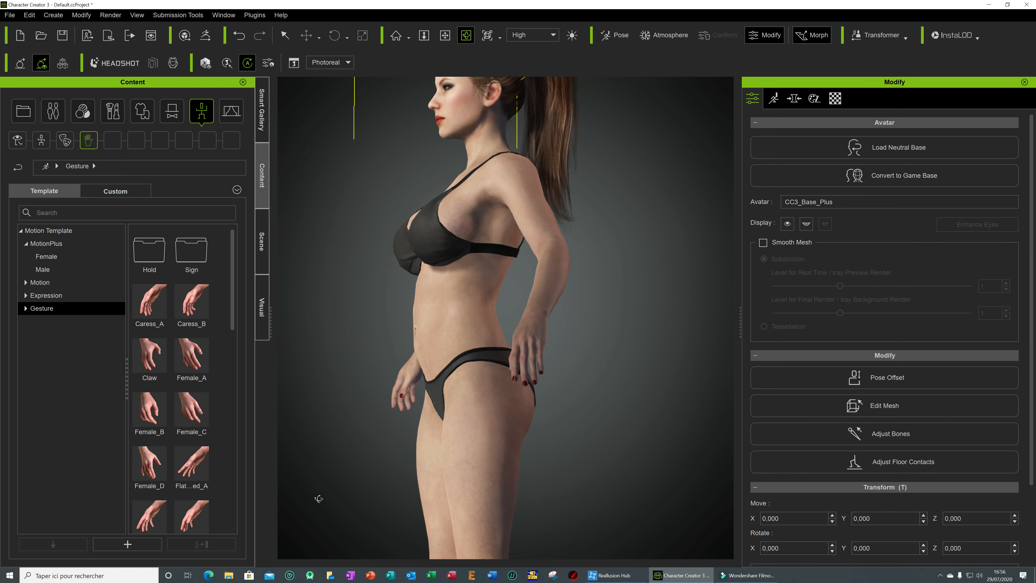
drag(628, 186, 447, 293)
drag(488, 251, 877, 315)
scroll(456, 333, up, 4)
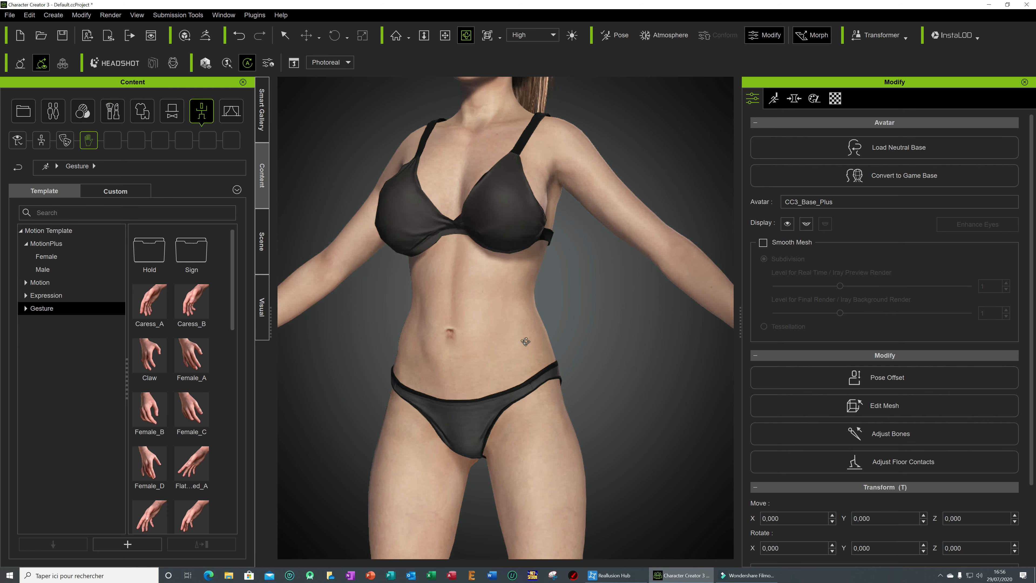
scroll(526, 341, up, 8)
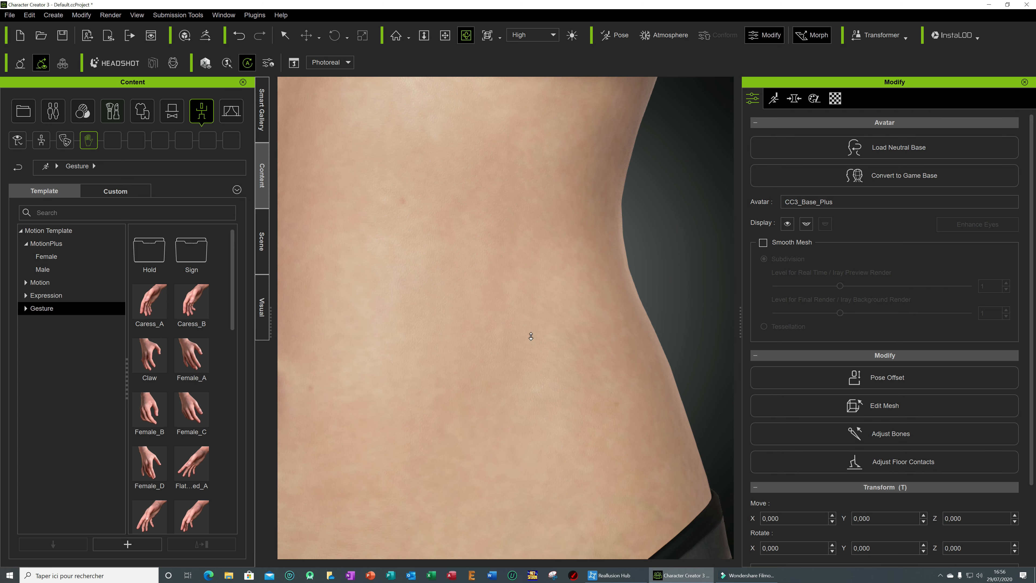
scroll(530, 337, up, 5)
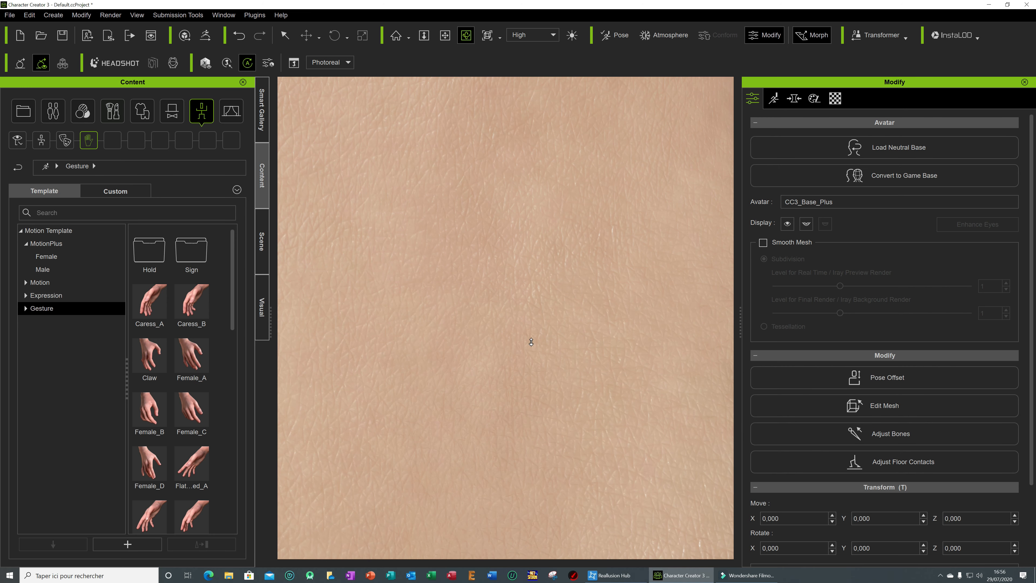
scroll(531, 341, down, 3)
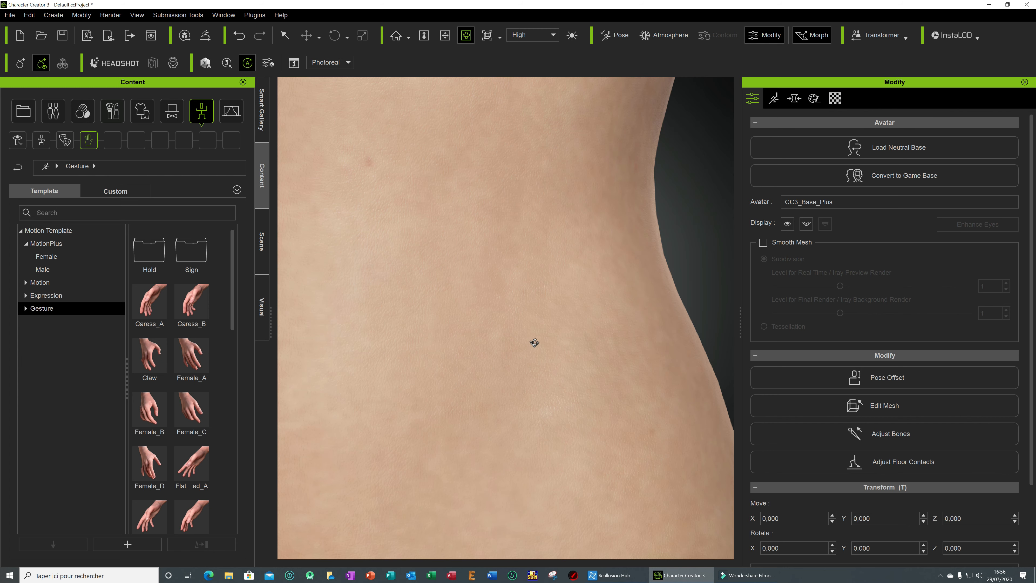
scroll(534, 342, up, 3)
scroll(536, 343, down, 6)
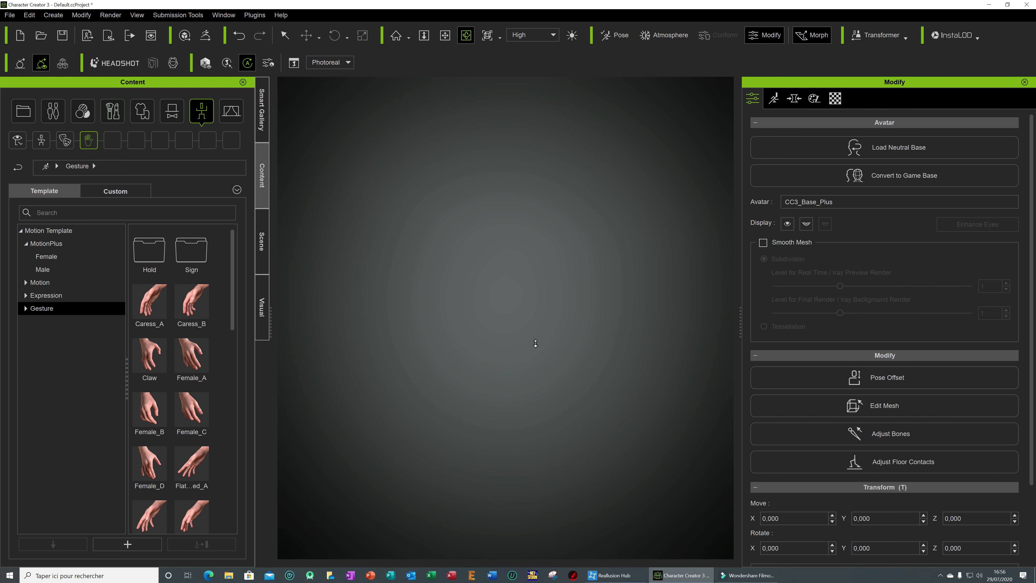
scroll(535, 344, down, 6)
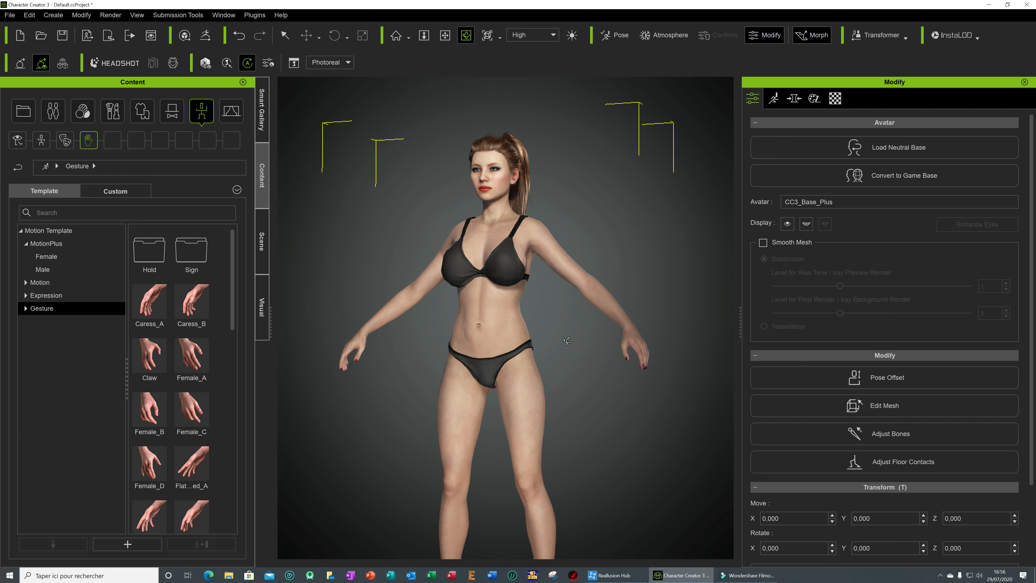
click(284, 36)
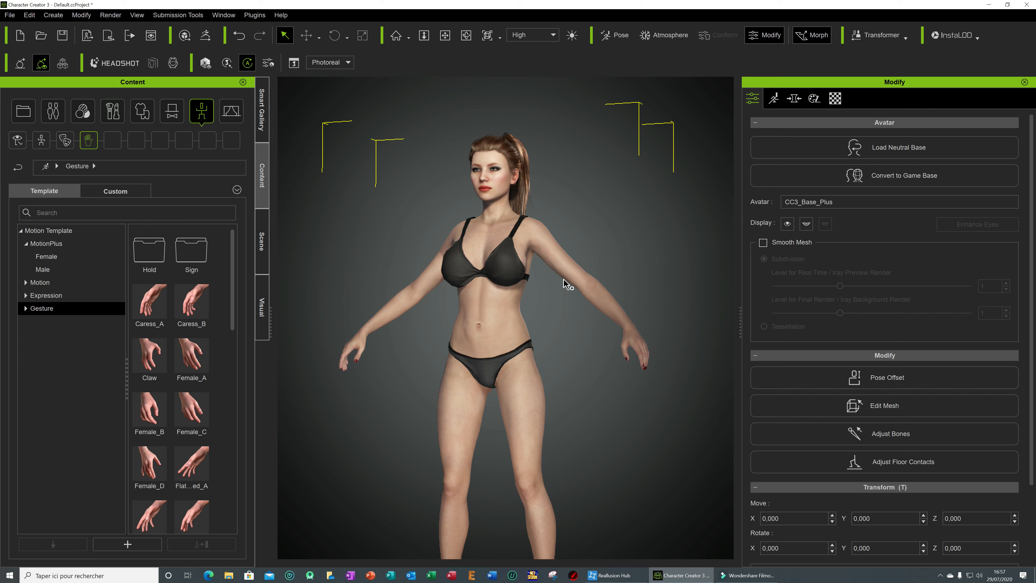
scroll(554, 275, up, 2)
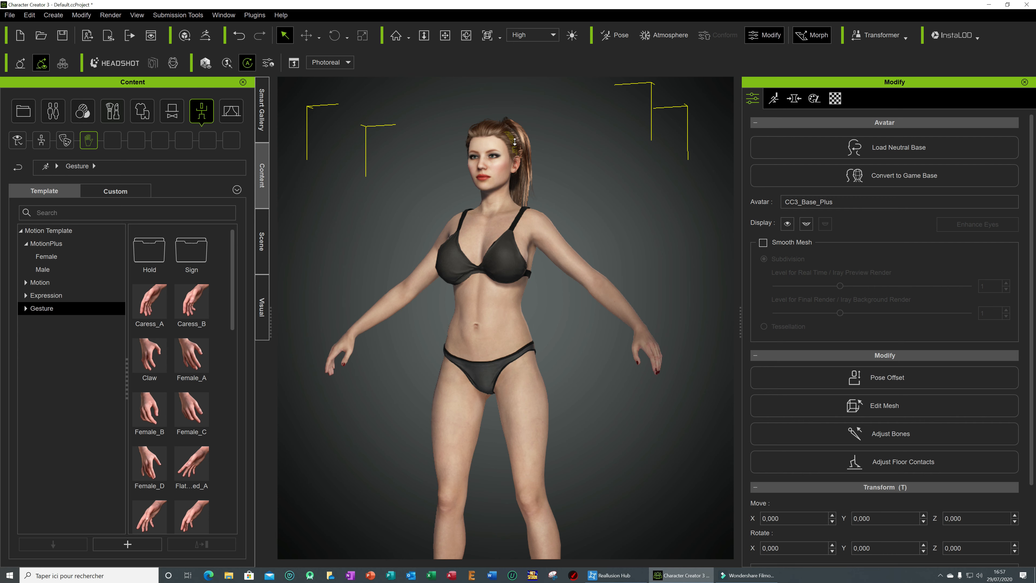
scroll(515, 141, up, 4)
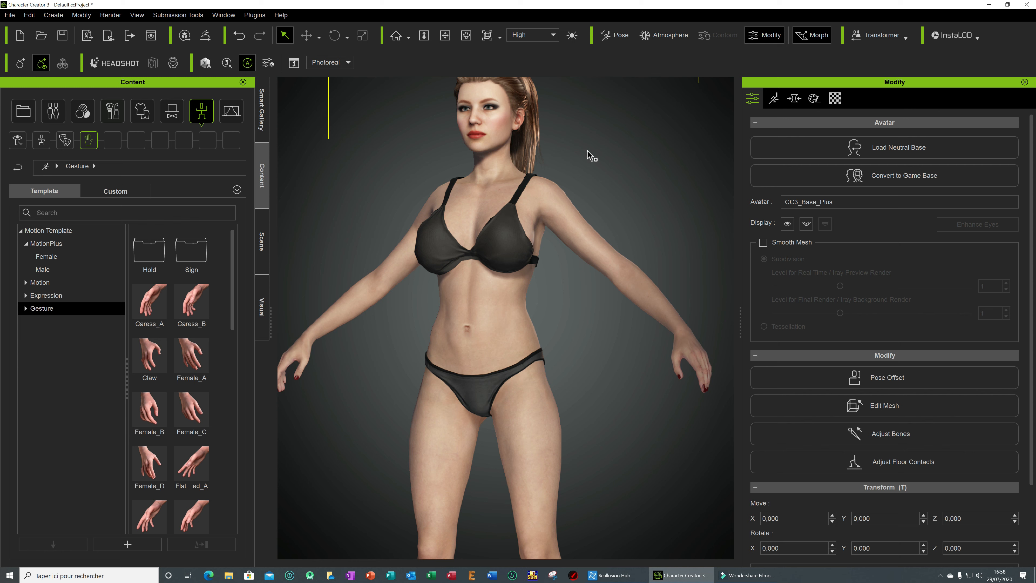
scroll(604, 191, up, 3)
scroll(600, 189, down, 3)
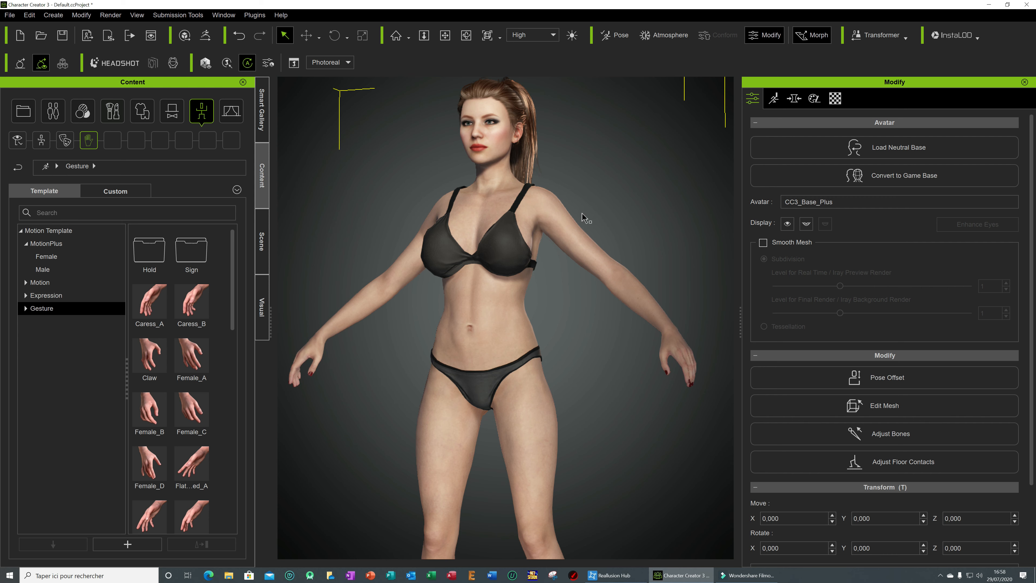
scroll(582, 213, up, 3)
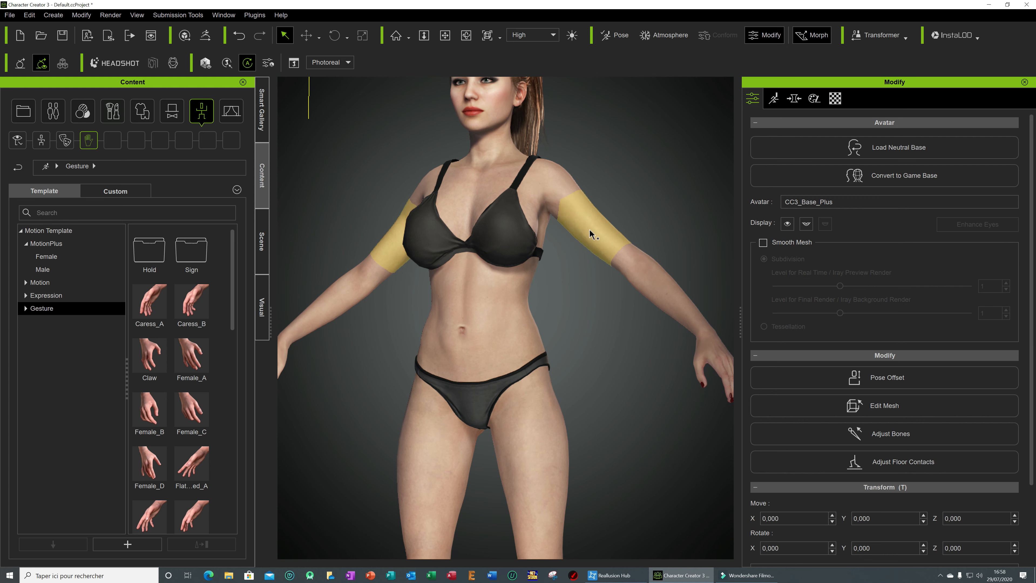
scroll(589, 229, down, 3)
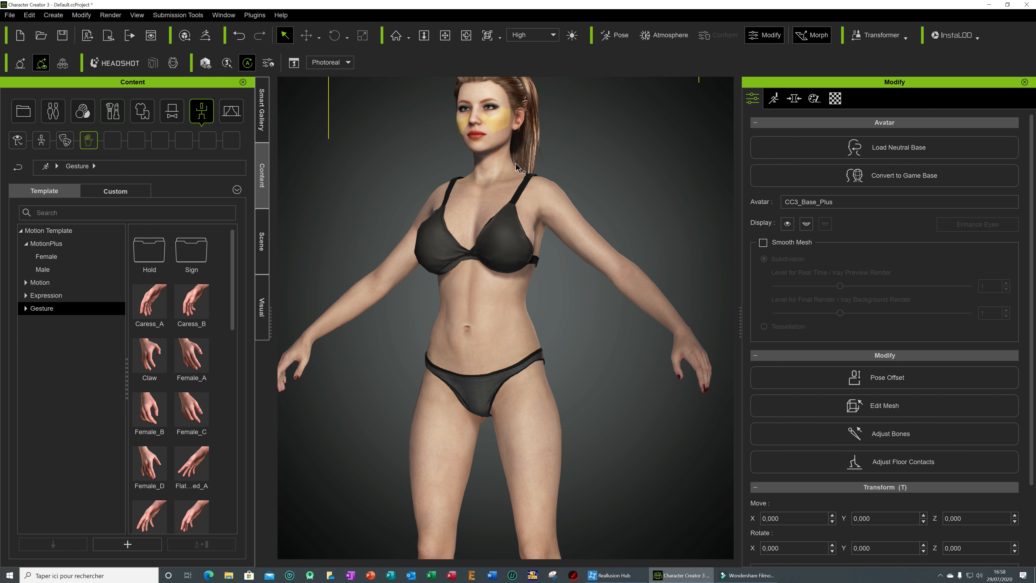
- Save the project as Default.ccProject in the Bureau folder, replacing the existing file
click(9, 16)
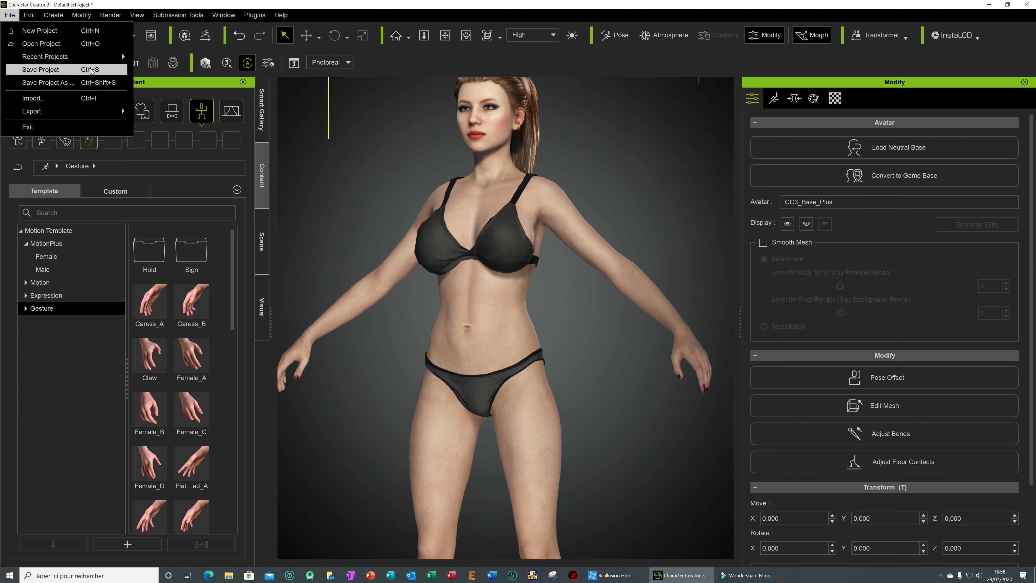
click(48, 83)
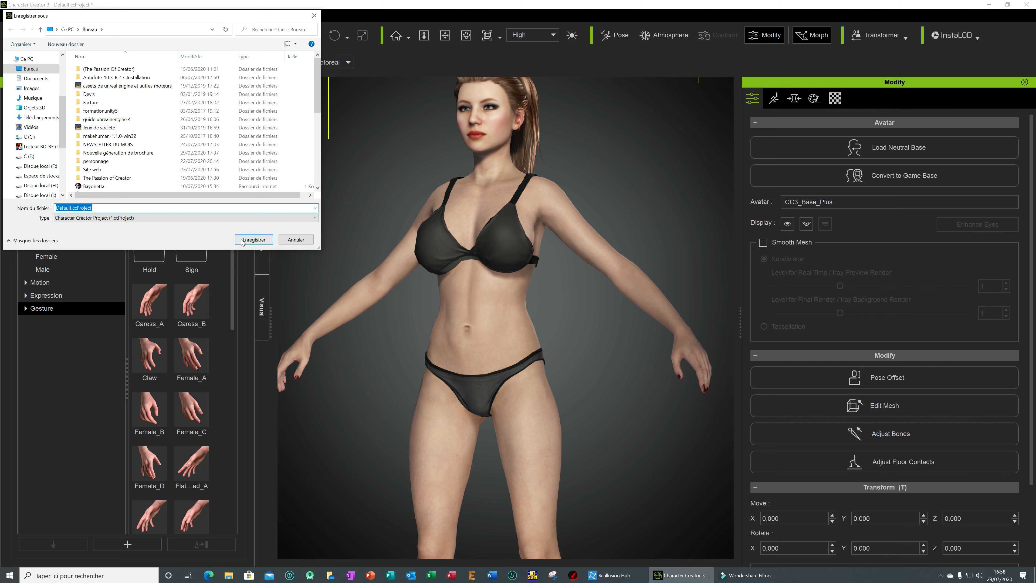
click(254, 240)
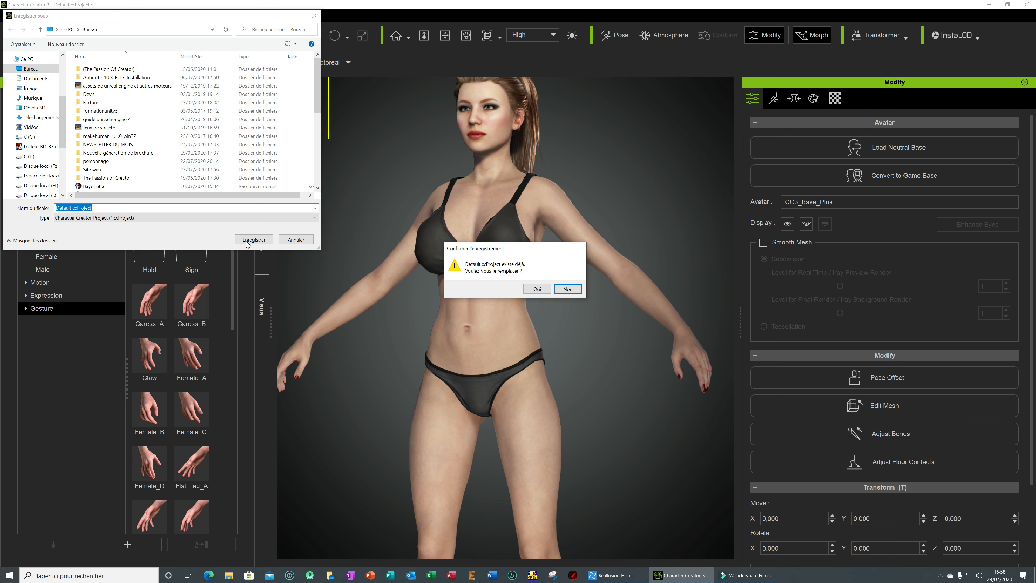
click(538, 289)
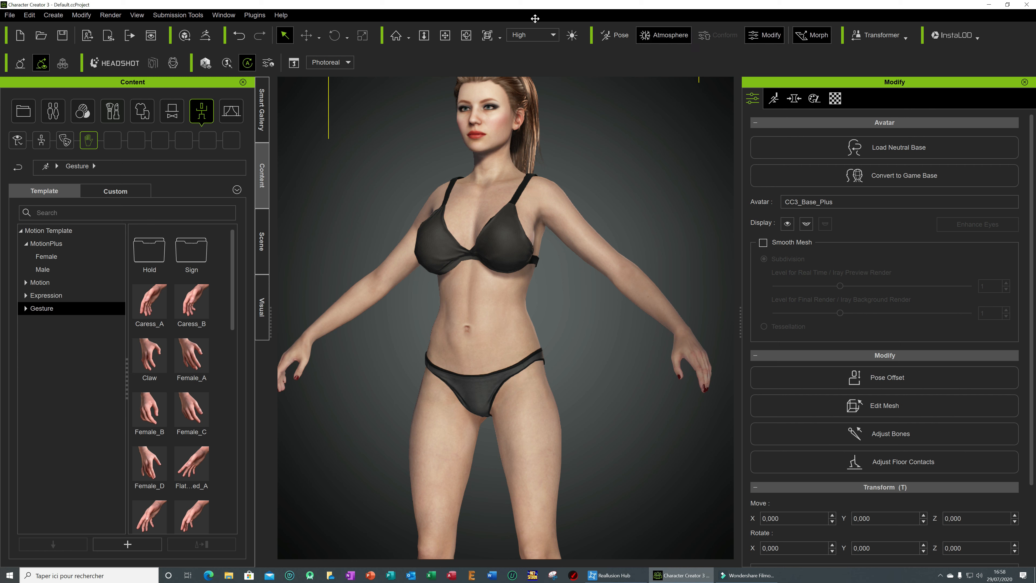
- Send the character to iClone 7, switch to iClone and dismiss its welcome screen
click(10, 15)
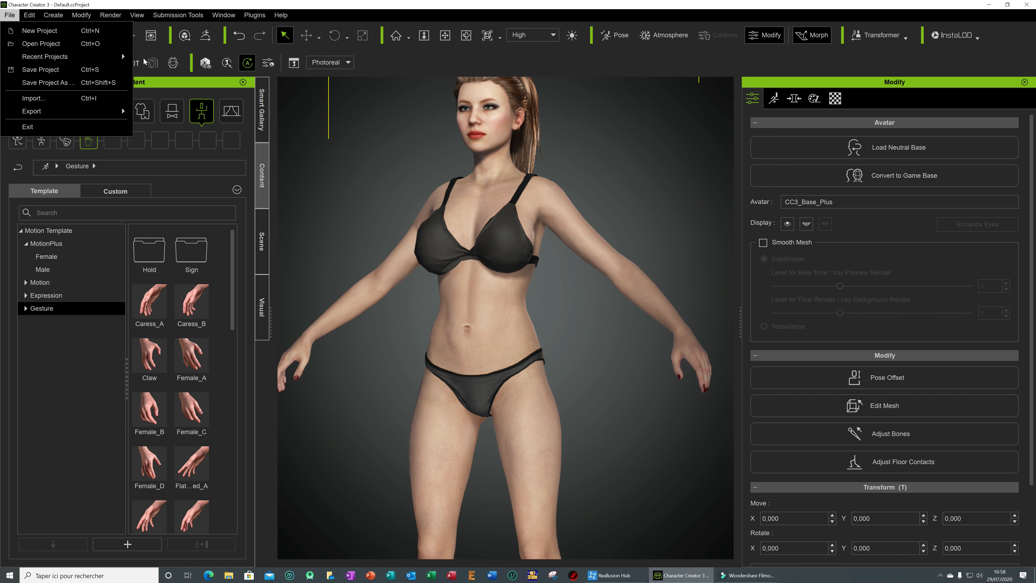
mouse_move(90, 114)
click(186, 141)
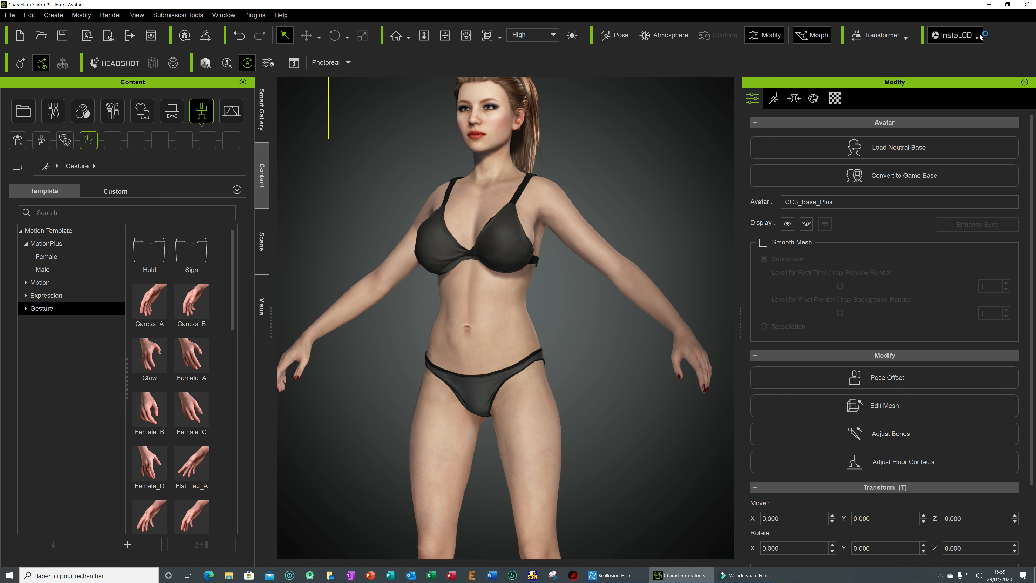
click(990, 5)
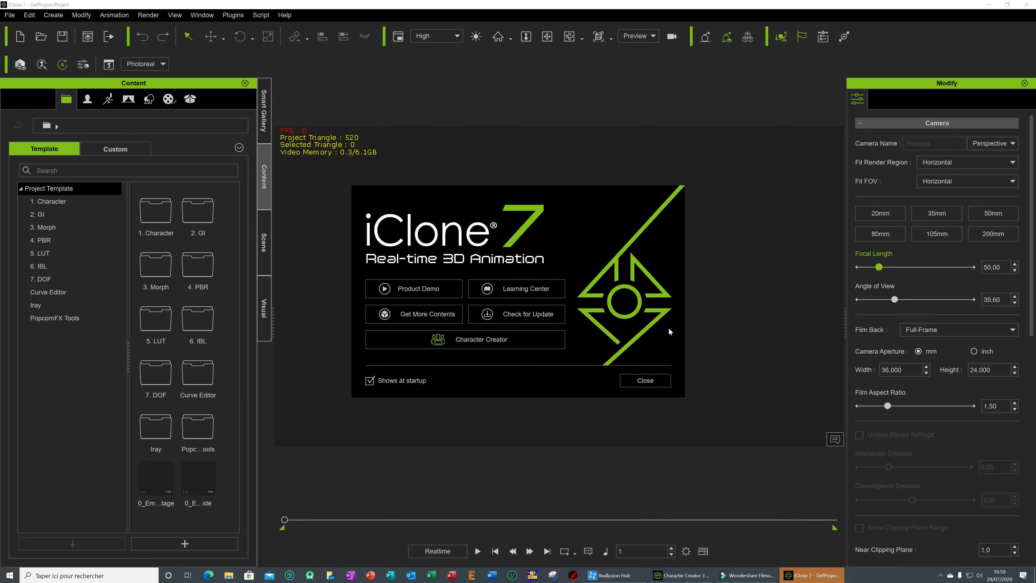
click(645, 380)
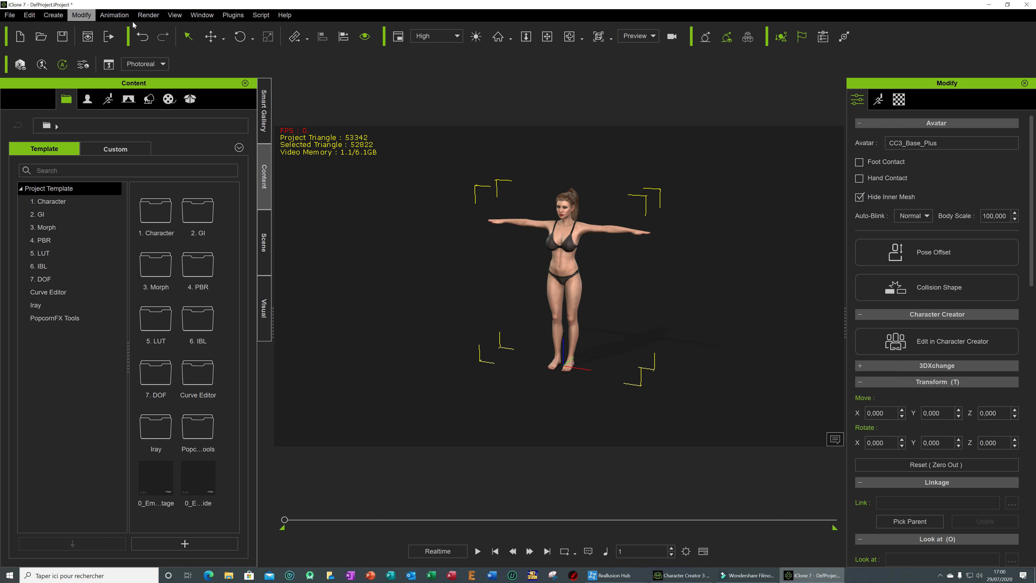
- Look through iClone's Animation and Modify commands, followed by the Stage, Animation, Avatar, Media and Pack content templates
click(114, 15)
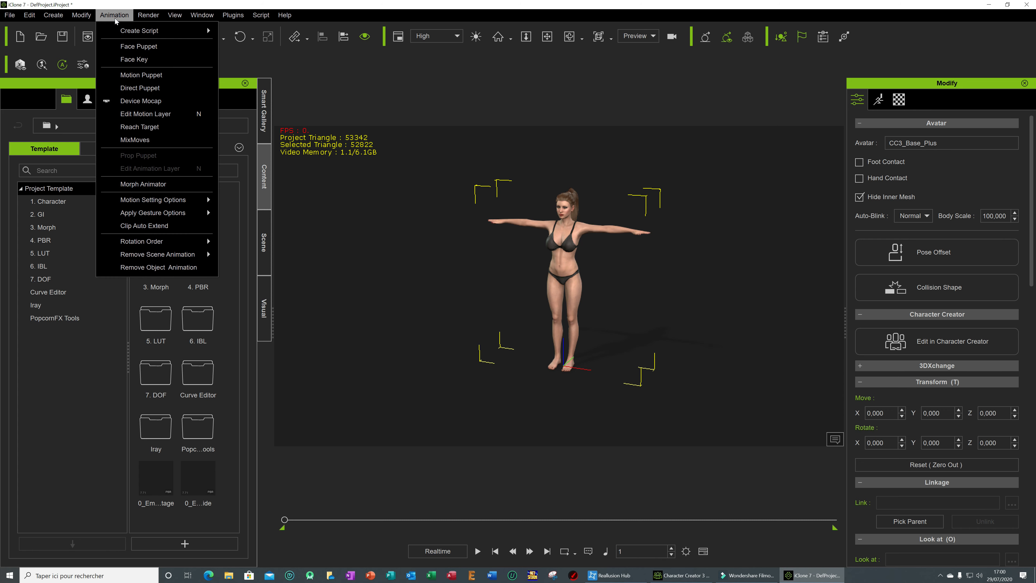
mouse_move(69, 21)
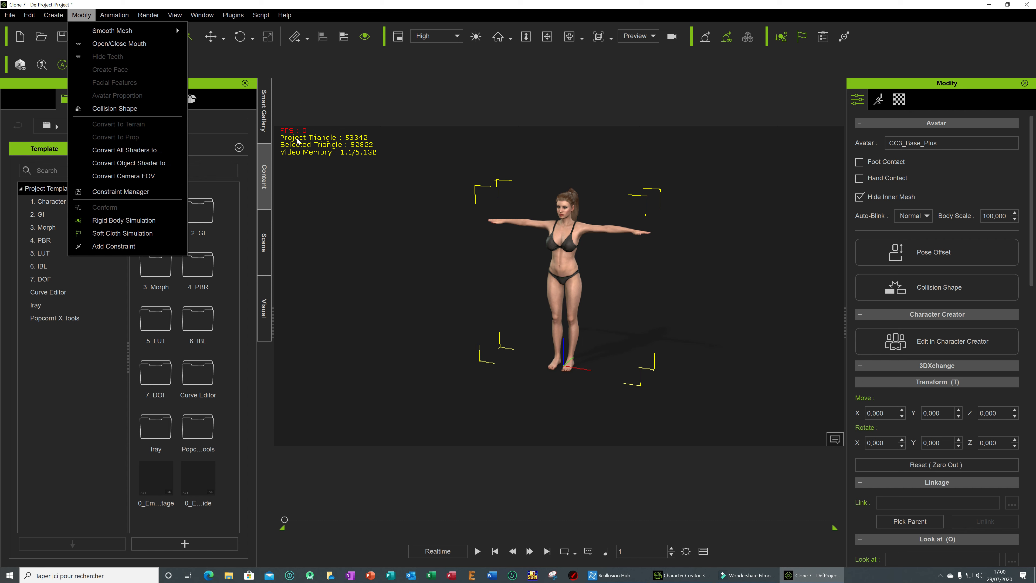
click(398, 98)
click(122, 103)
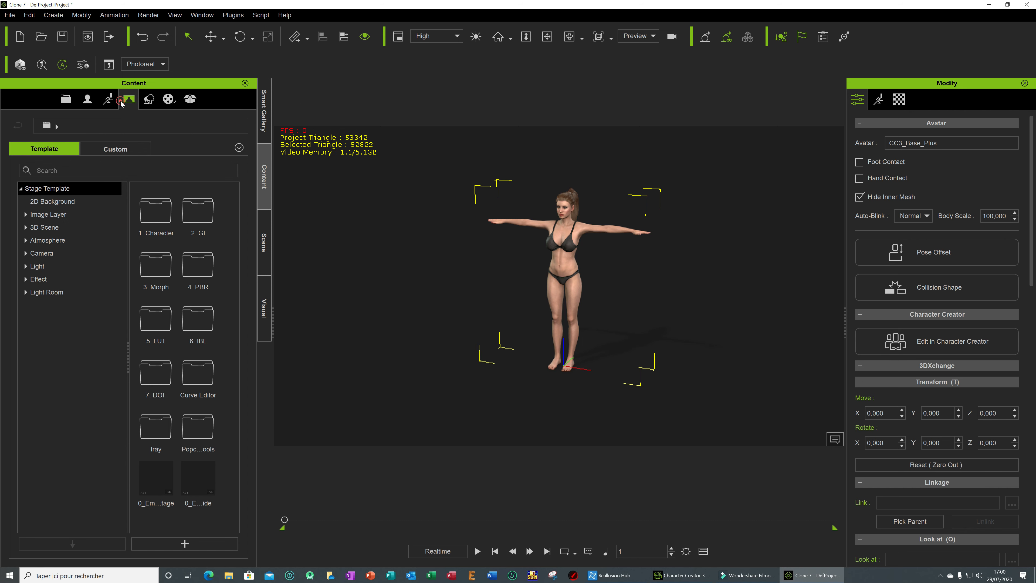
click(109, 102)
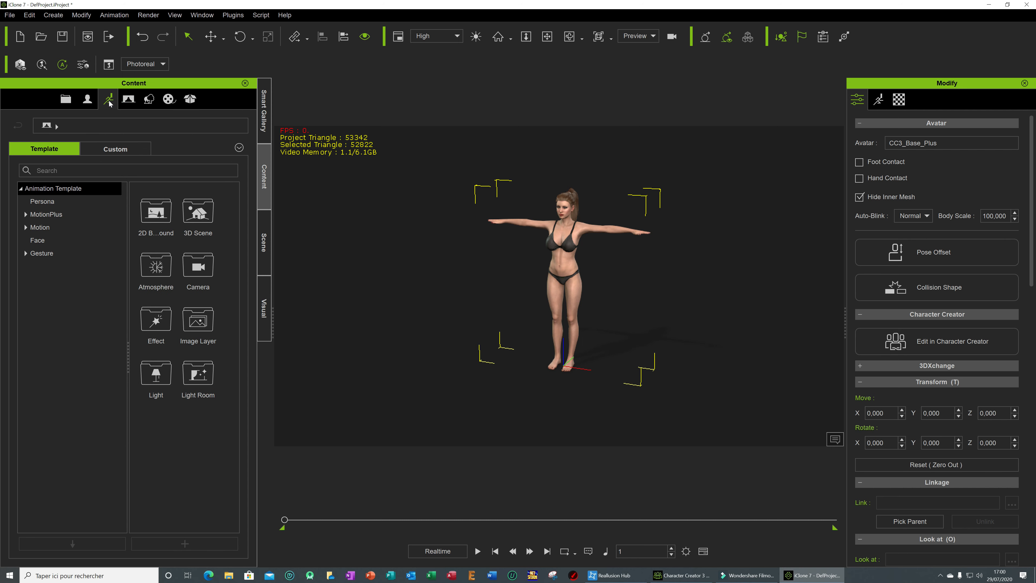
click(89, 104)
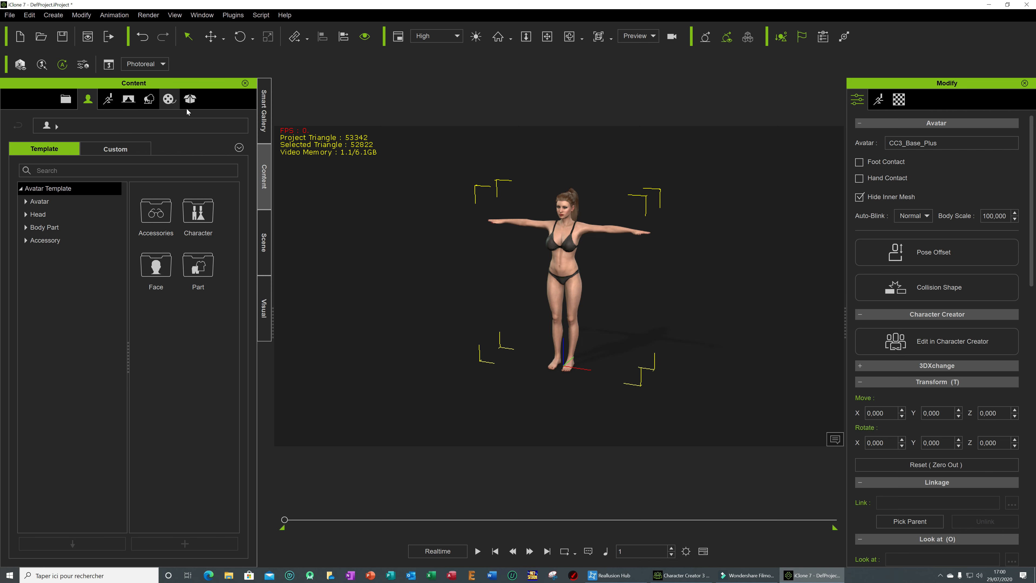
click(167, 100)
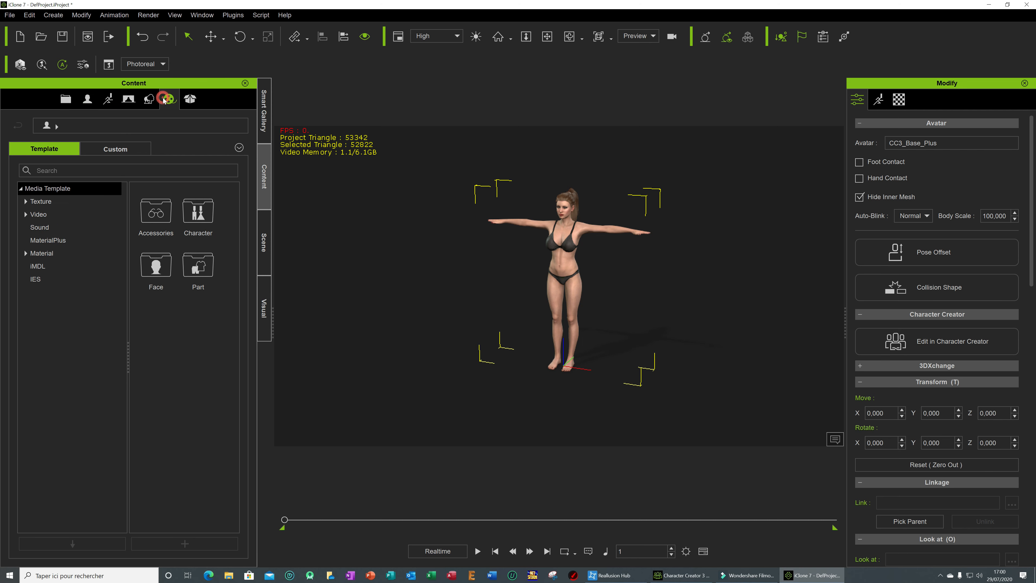
click(195, 101)
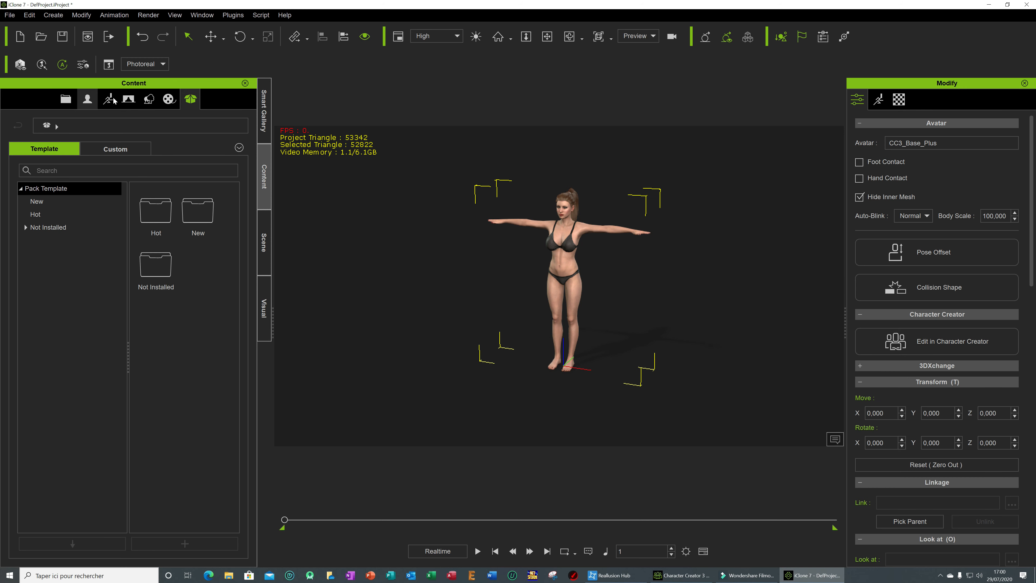
- Review the target tool presets offered for FBX export and close the dialog without exporting
click(341, 78)
click(9, 15)
mouse_move(95, 105)
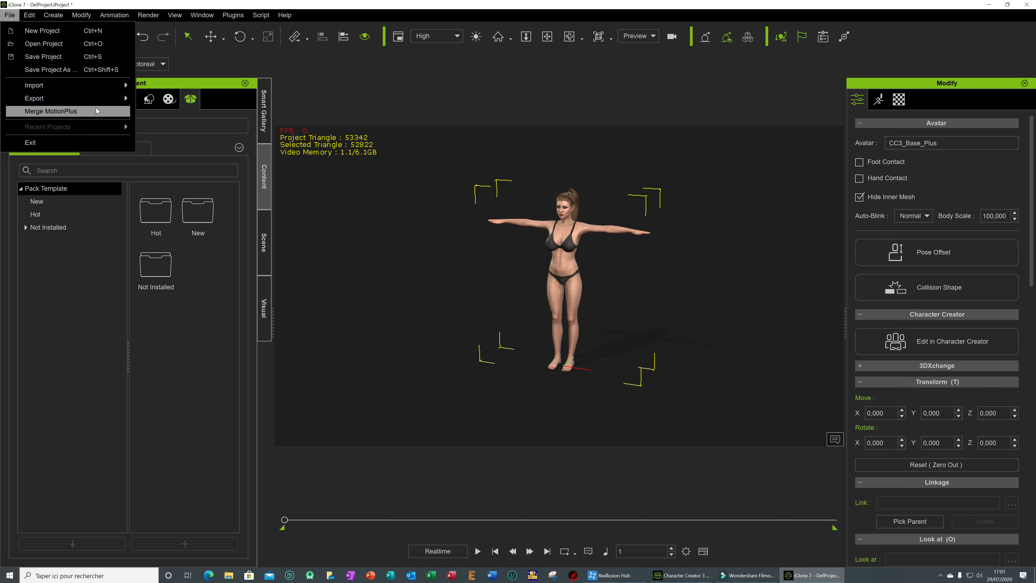
mouse_move(110, 90)
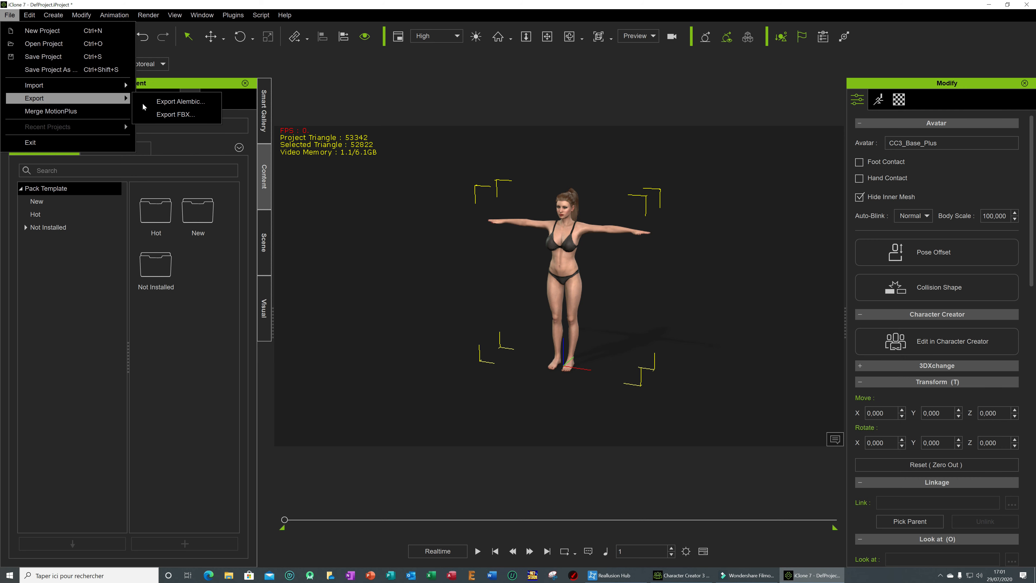
click(166, 116)
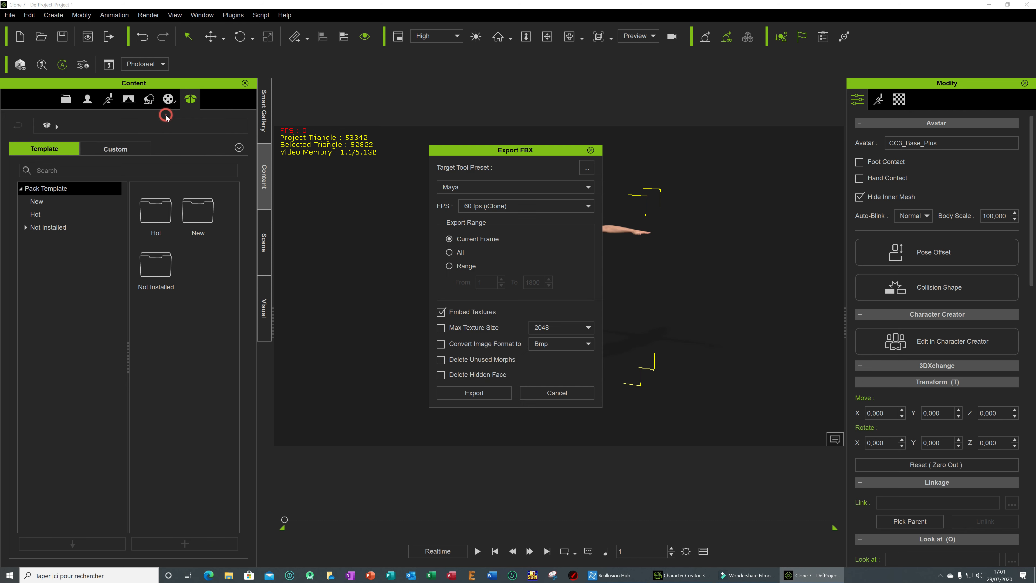
click(590, 188)
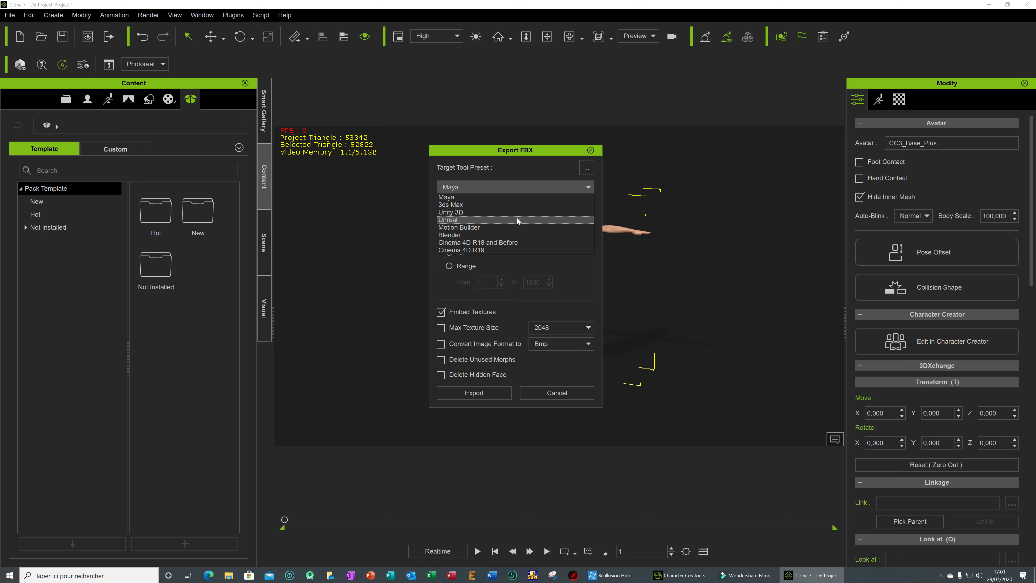
click(381, 205)
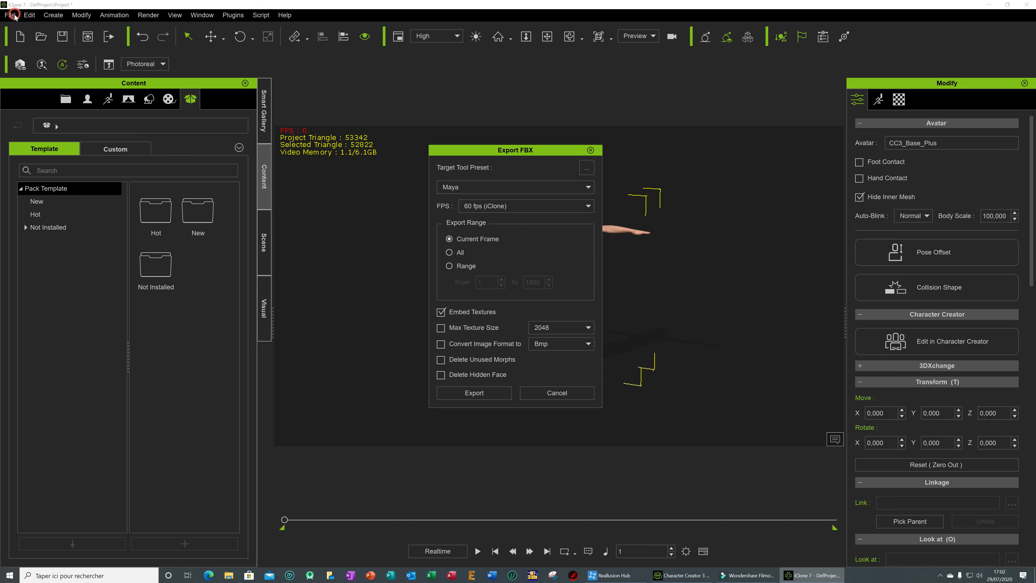
click(590, 150)
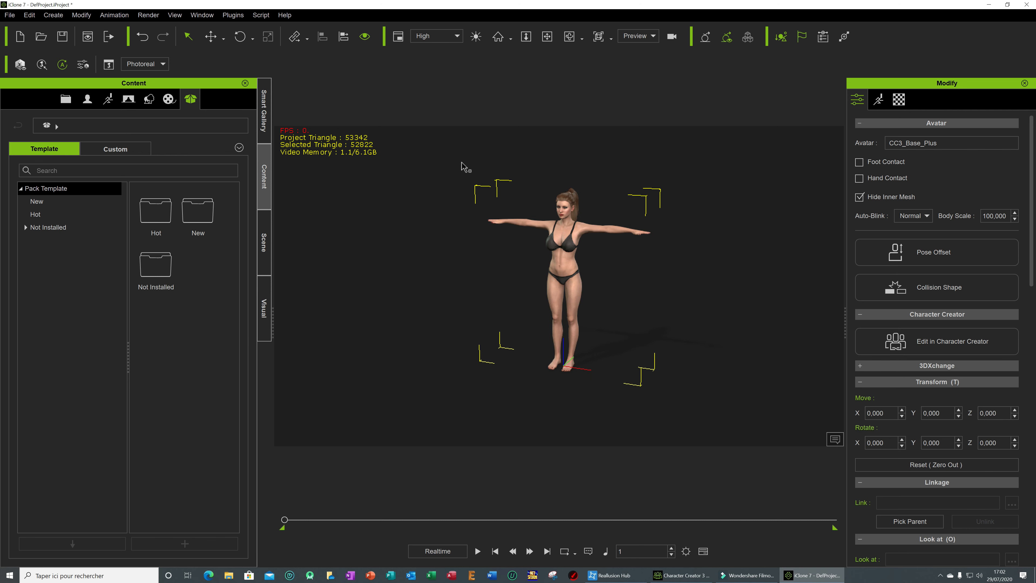
- Review the file formats offered for Alembic export and close the dialog without exporting
click(8, 16)
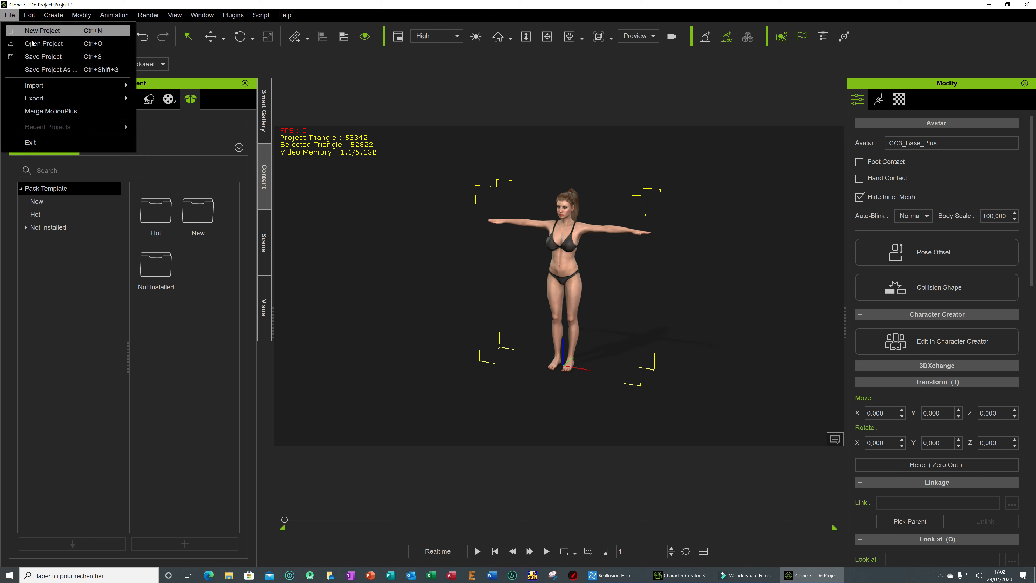
mouse_move(98, 95)
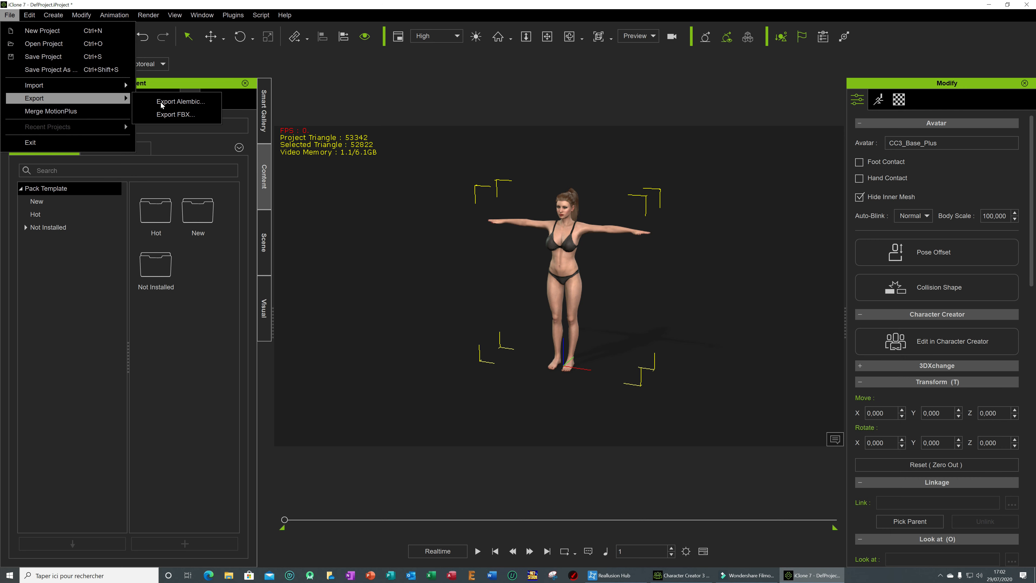
click(169, 102)
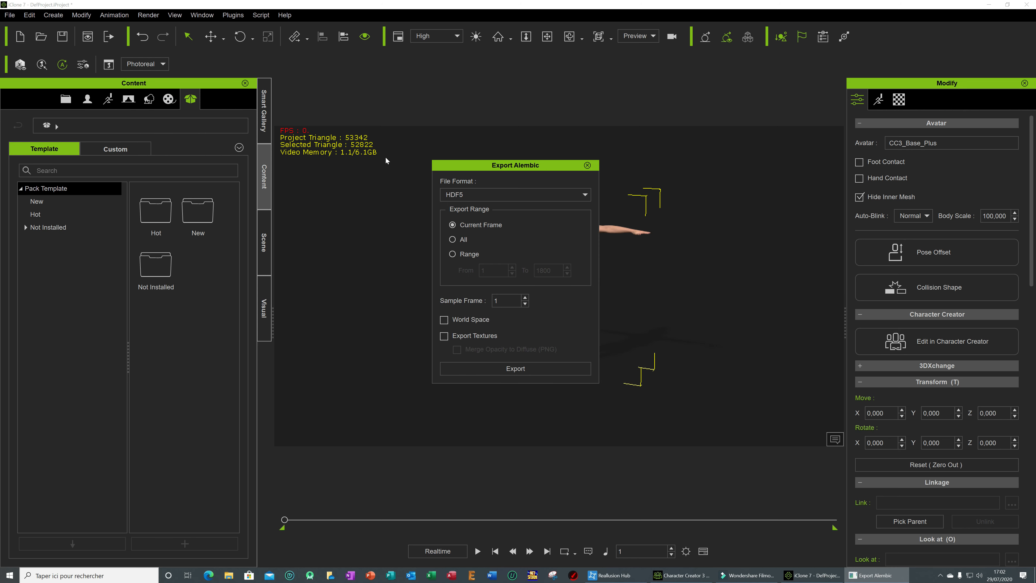
click(578, 196)
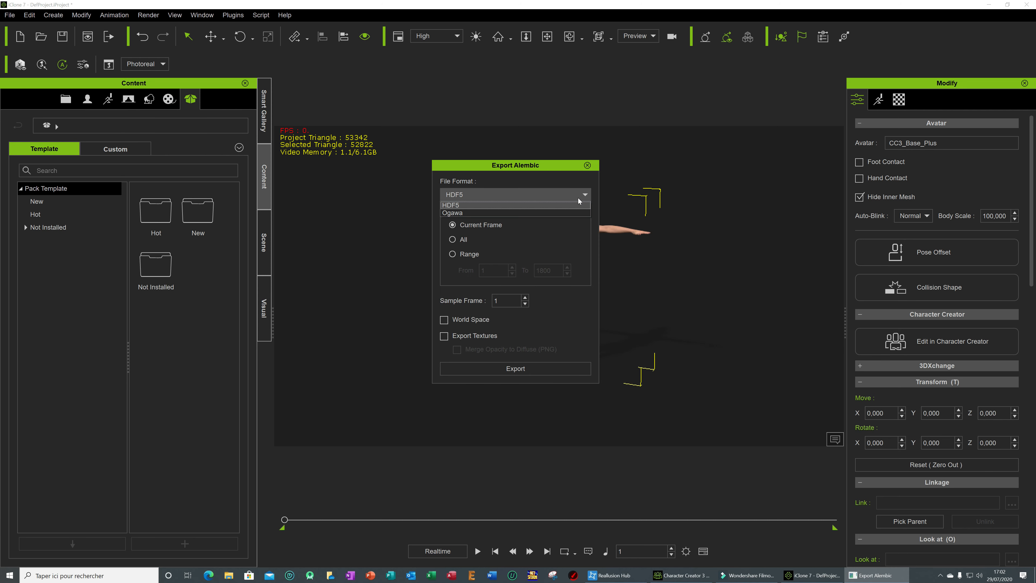
click(578, 198)
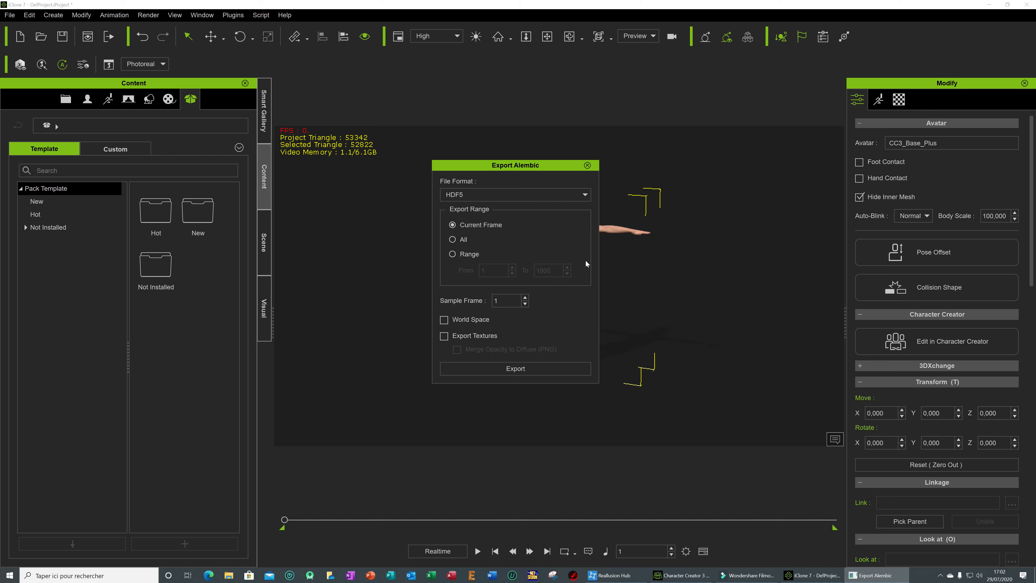
click(586, 166)
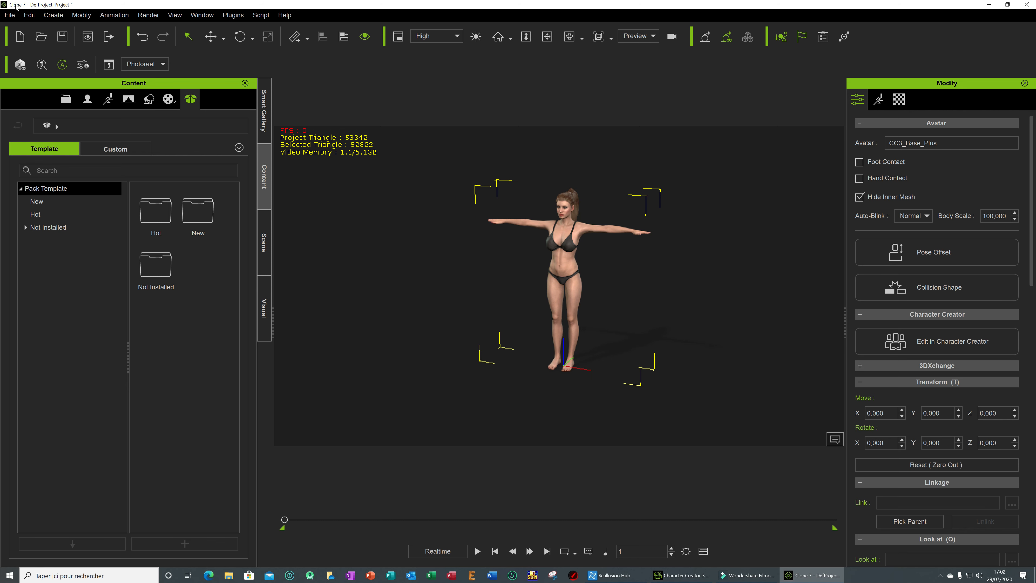
click(14, 15)
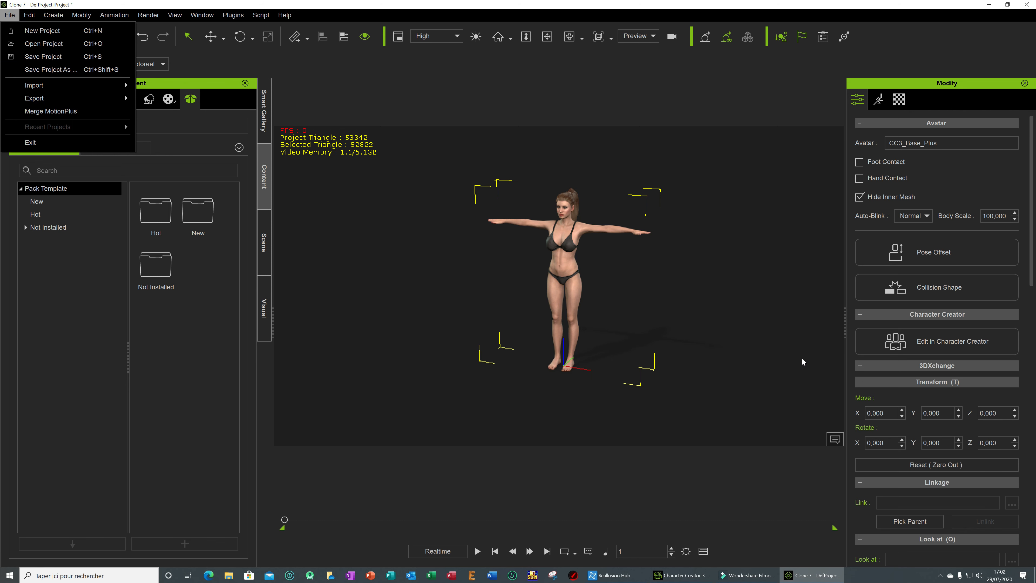
click(724, 345)
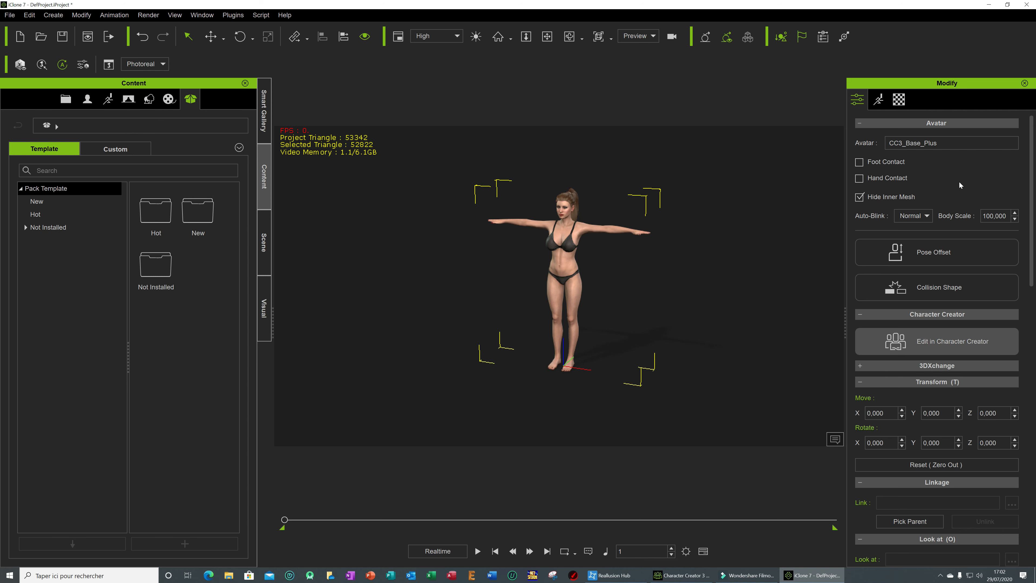
- Look through the character's body, facial, morph and plugin animation commands and its material list
click(878, 103)
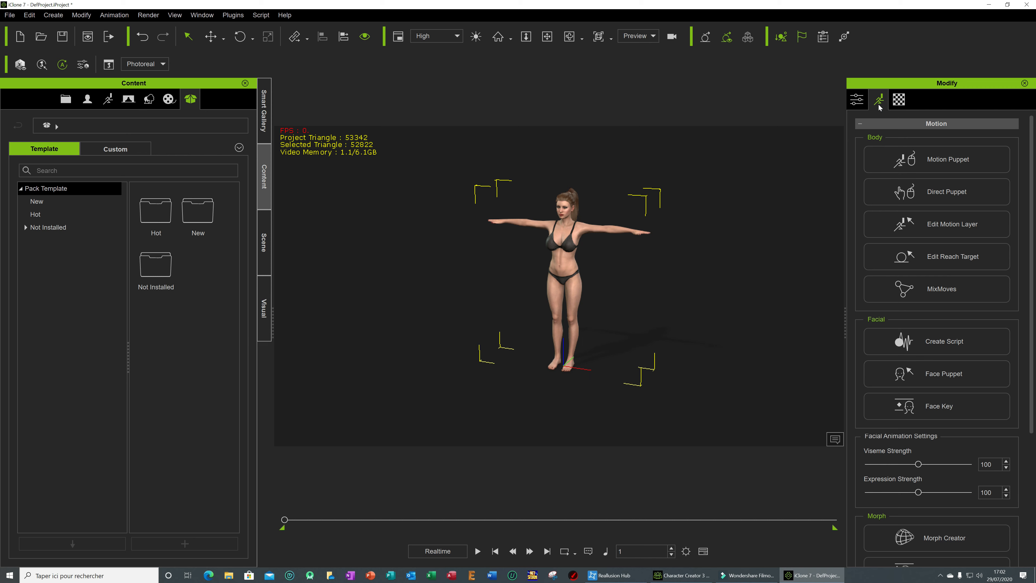
scroll(970, 334, down, 4)
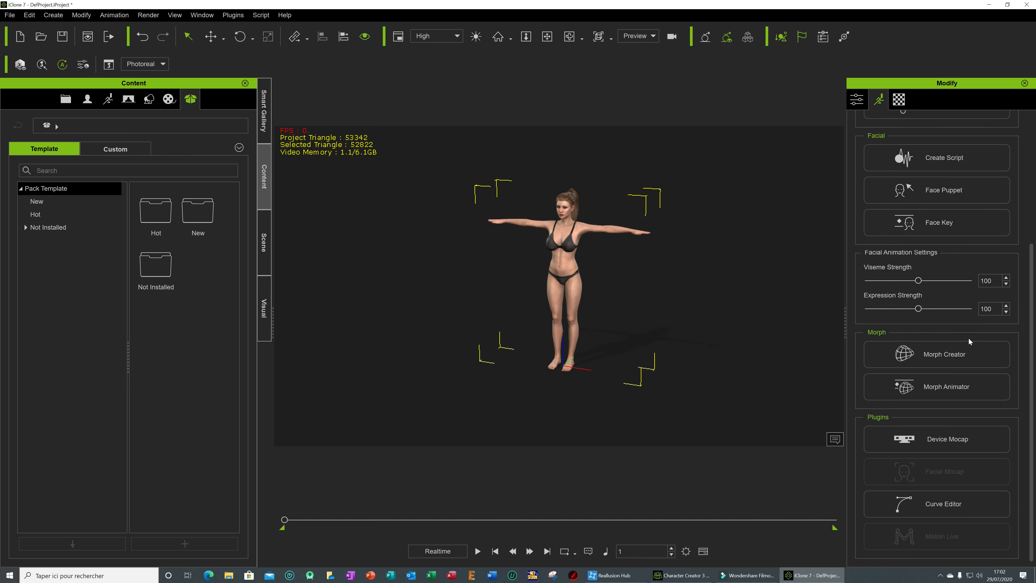
scroll(970, 341, up, 4)
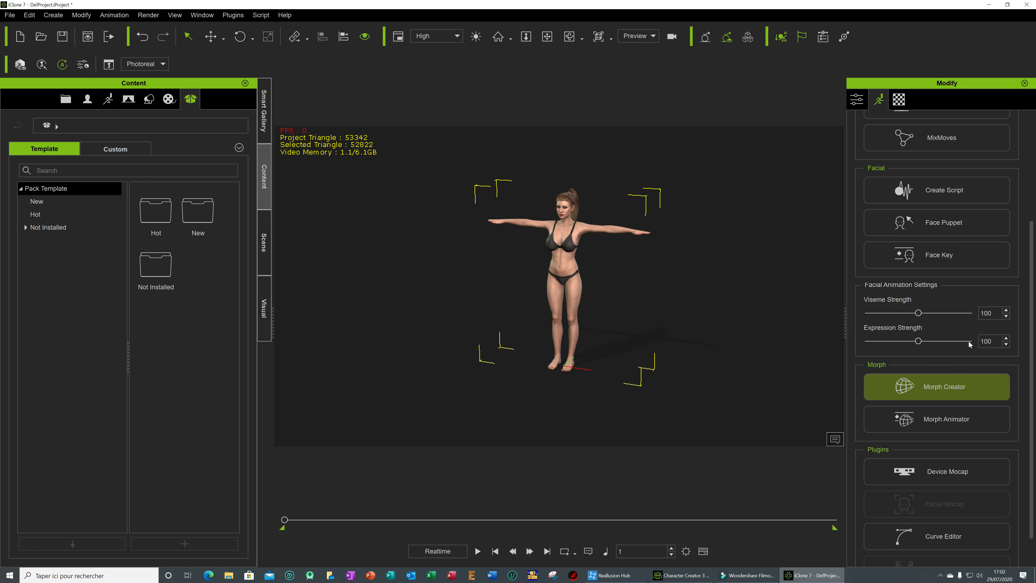
scroll(969, 342, up, 1)
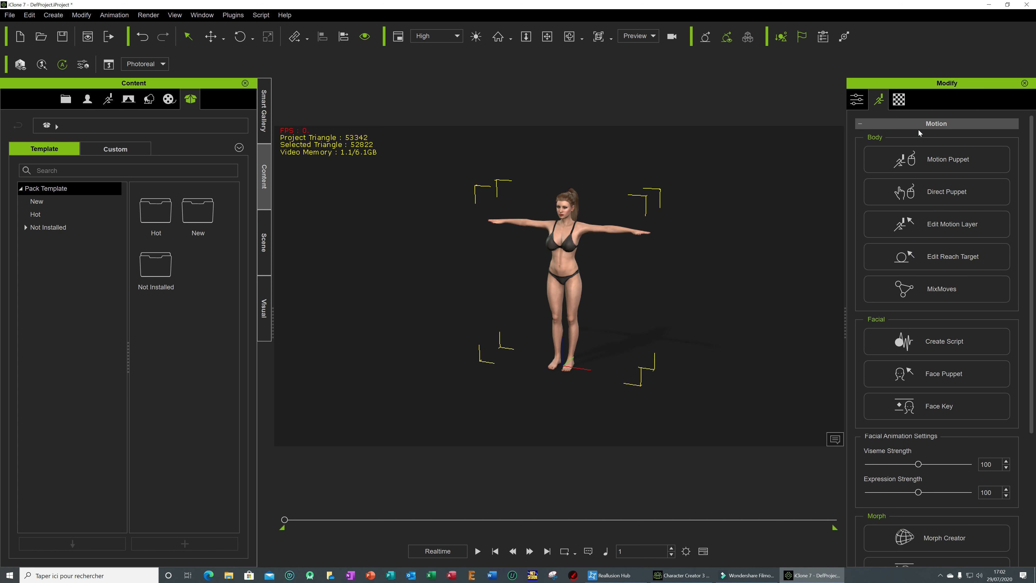
click(902, 104)
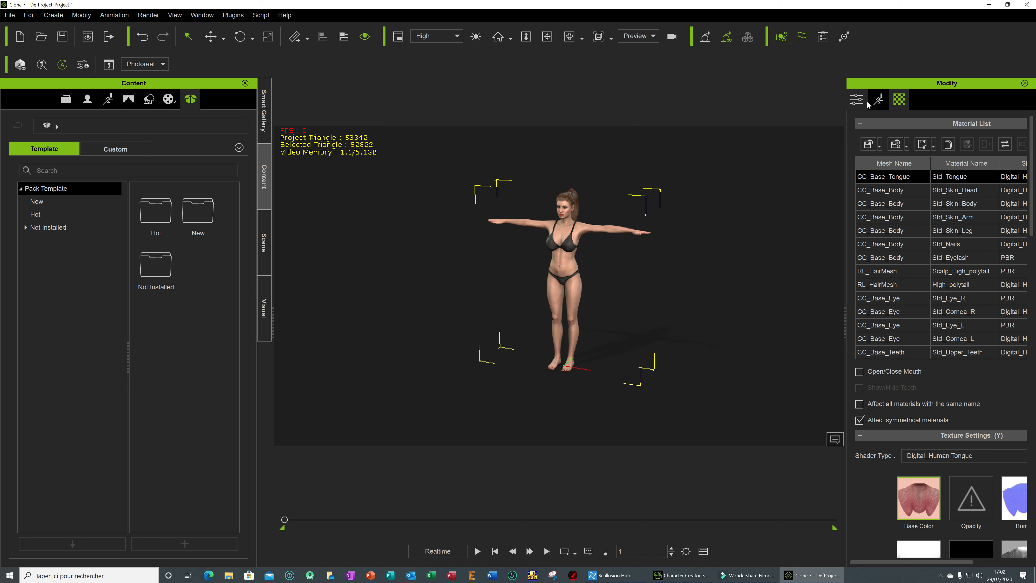
click(880, 100)
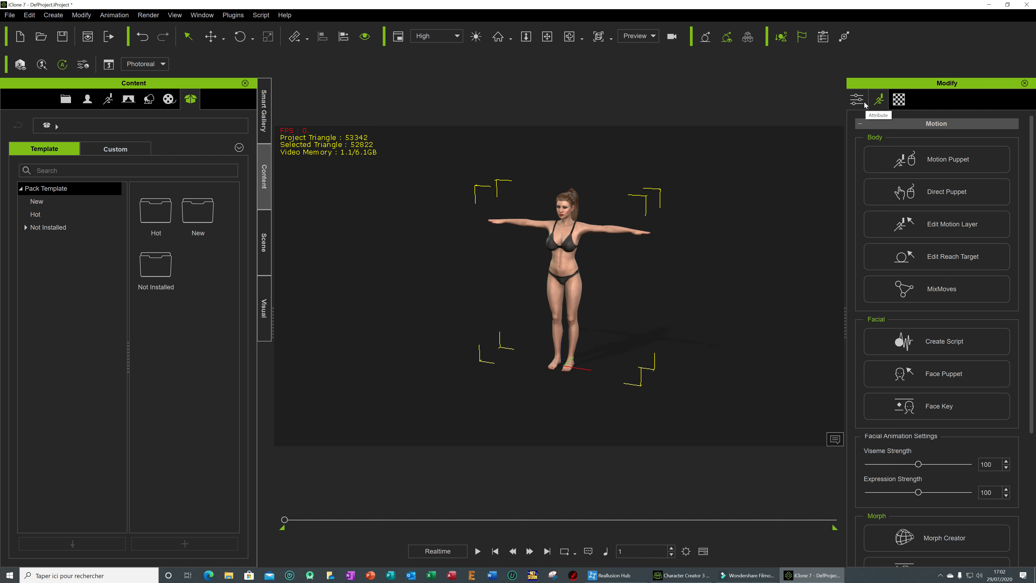
scroll(865, 211, down, 5)
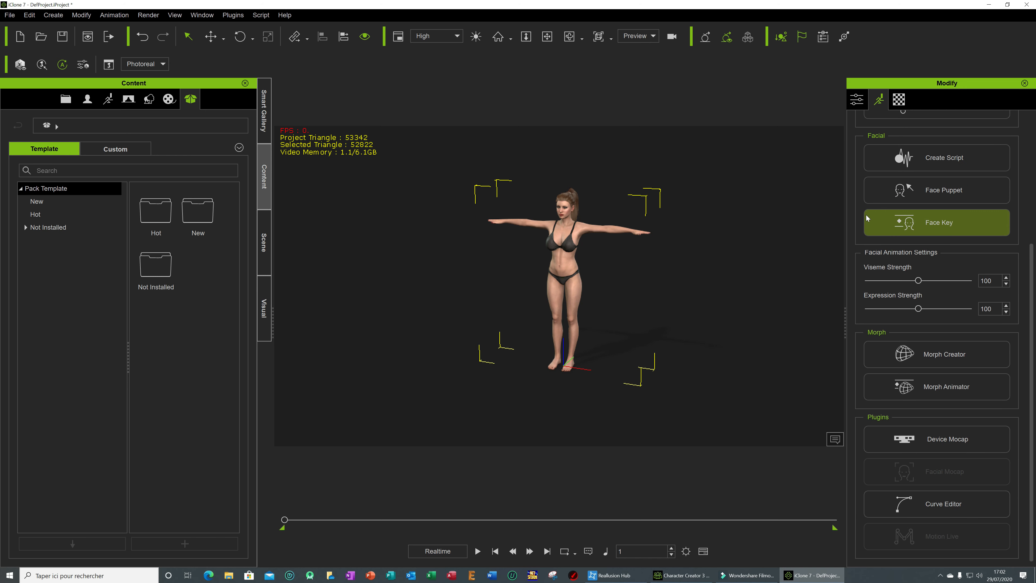
scroll(742, 262, down, 5)
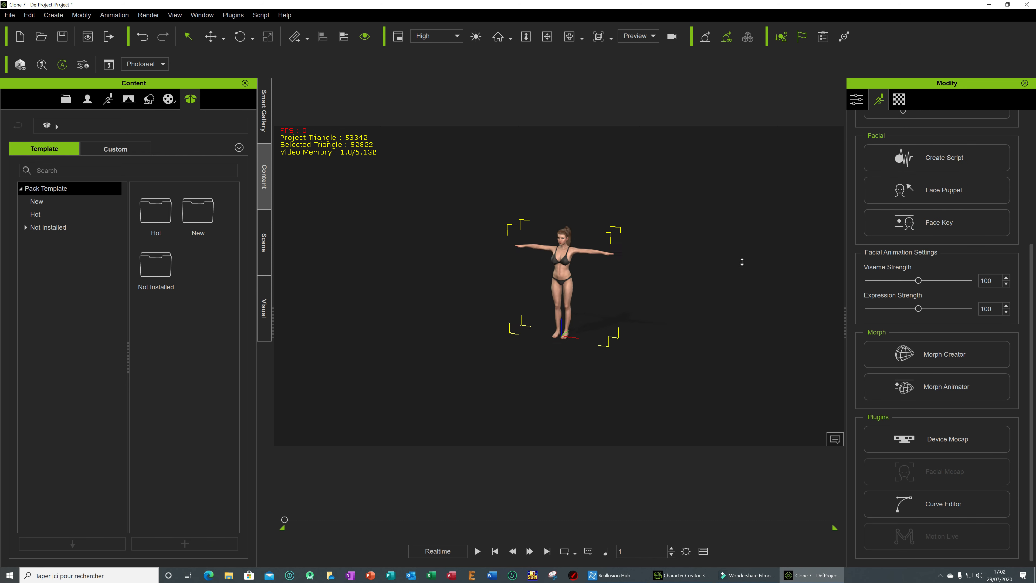
scroll(632, 282, up, 5)
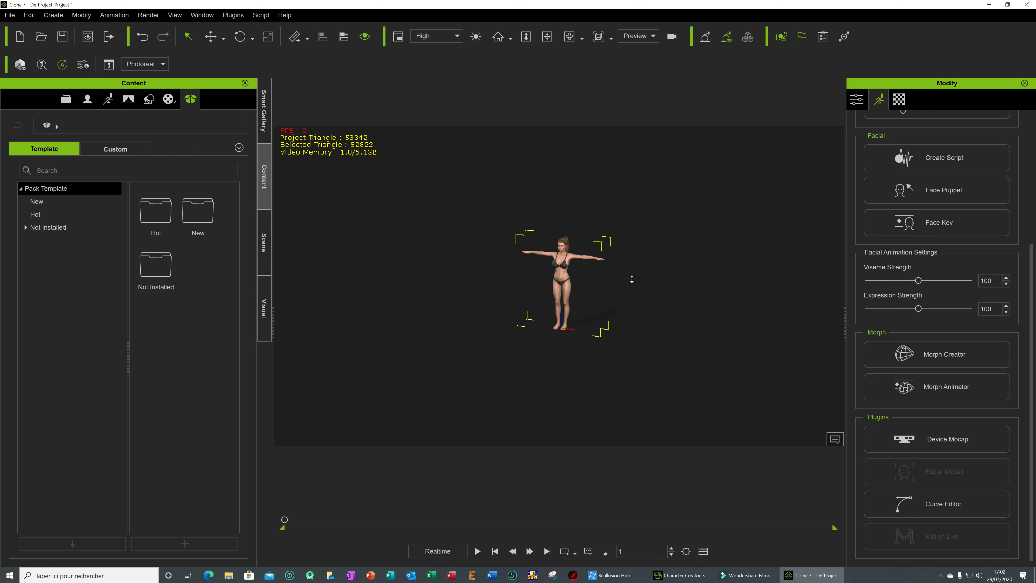
scroll(632, 280, up, 2)
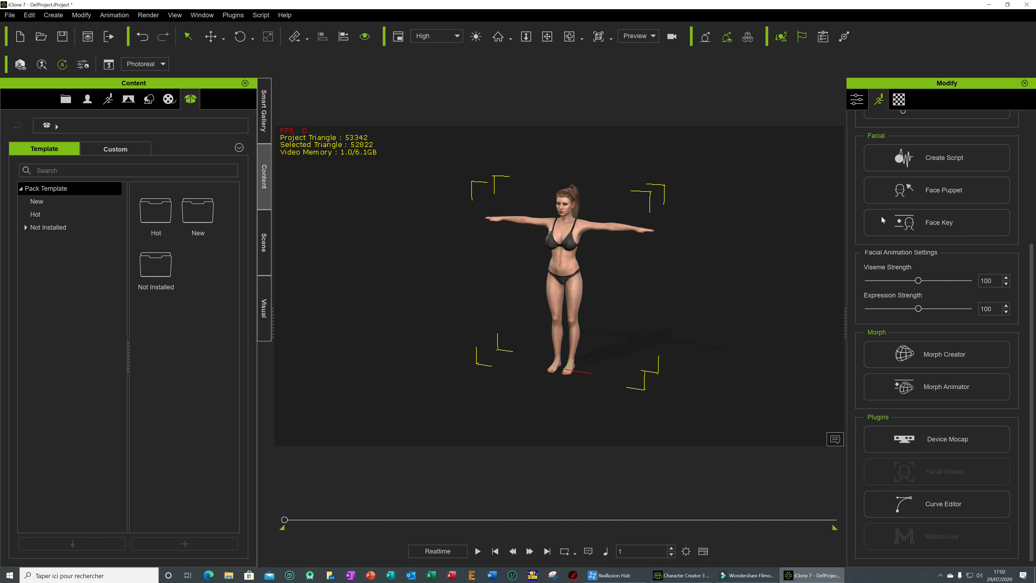
click(938, 195)
click(904, 186)
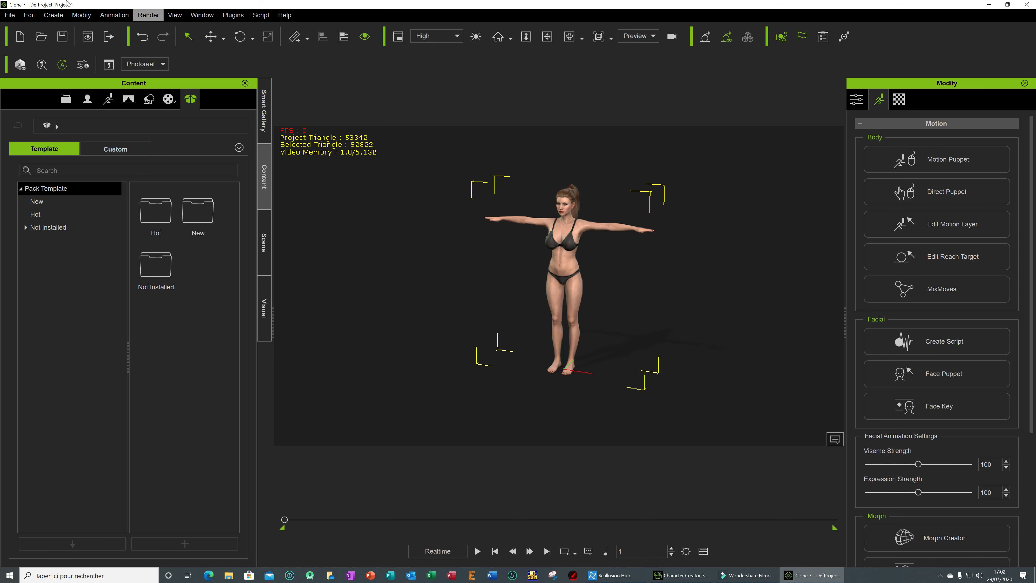
- Look through the project's import, export and Merge MotionPlus commands and the object creation commands
click(9, 15)
mouse_move(135, 100)
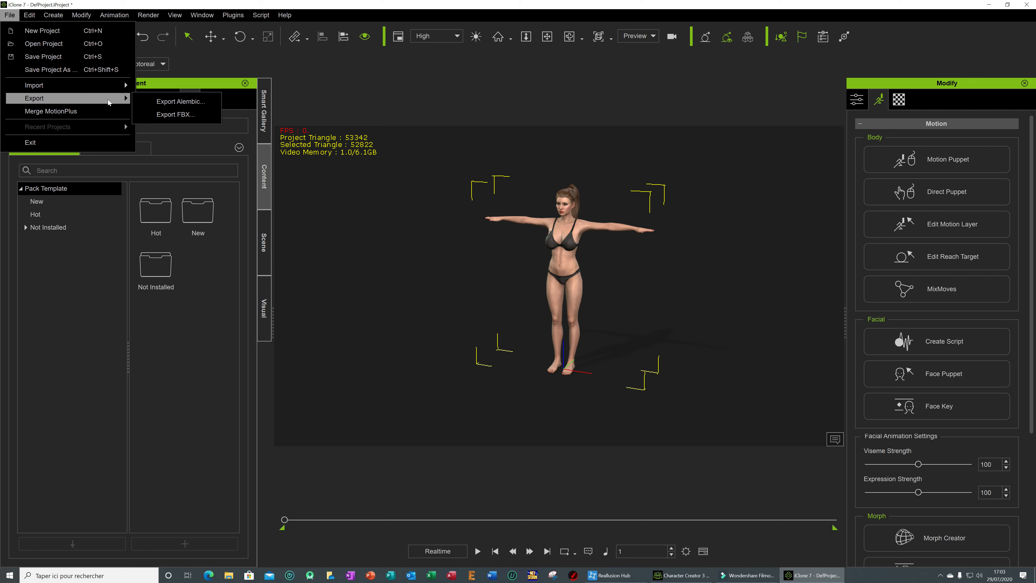
click(111, 110)
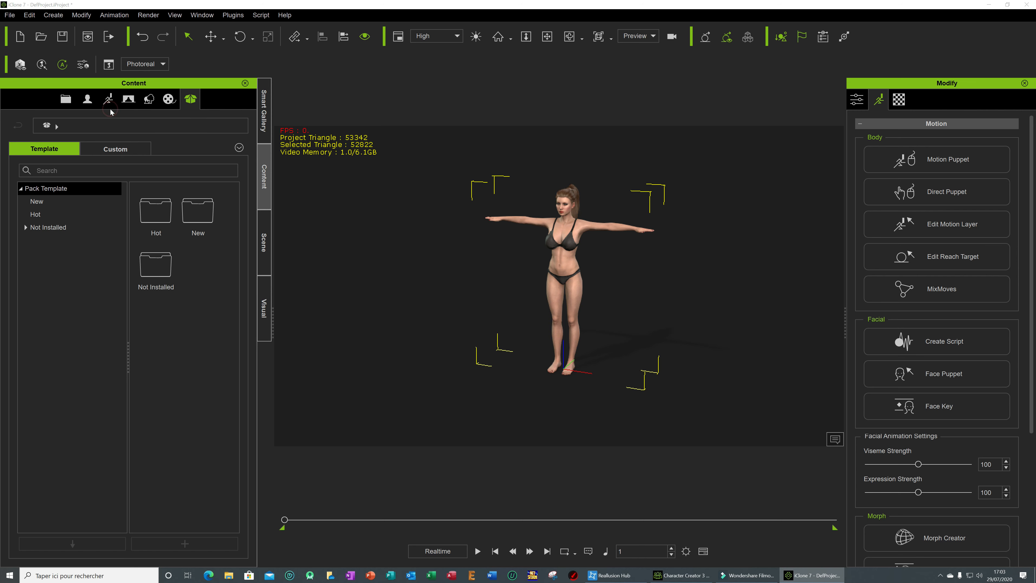
click(295, 239)
click(9, 15)
mouse_move(109, 88)
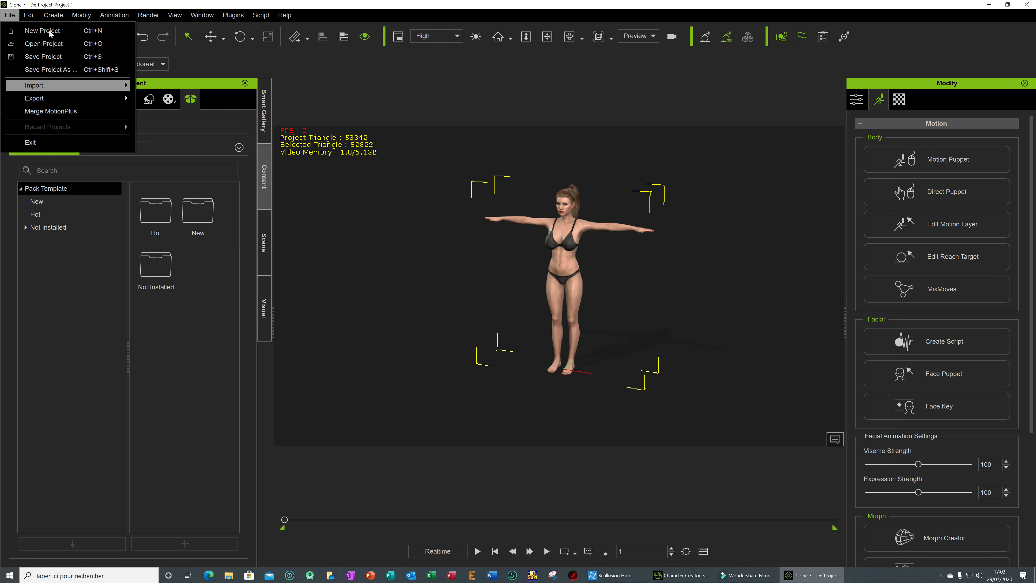
mouse_move(20, 13)
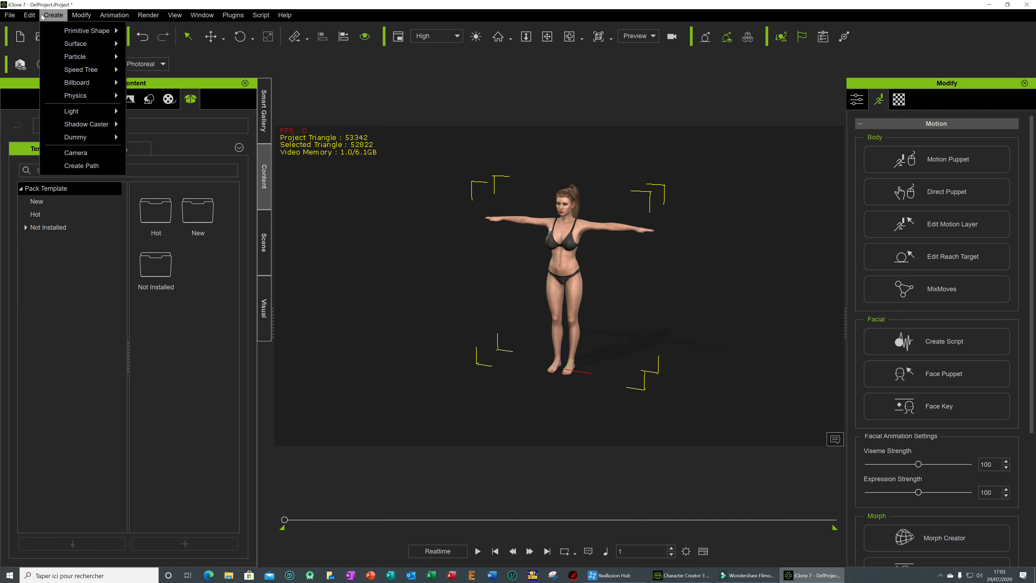
- Open the FBX export options and set the target tool preset to Blender
mouse_move(80, 18)
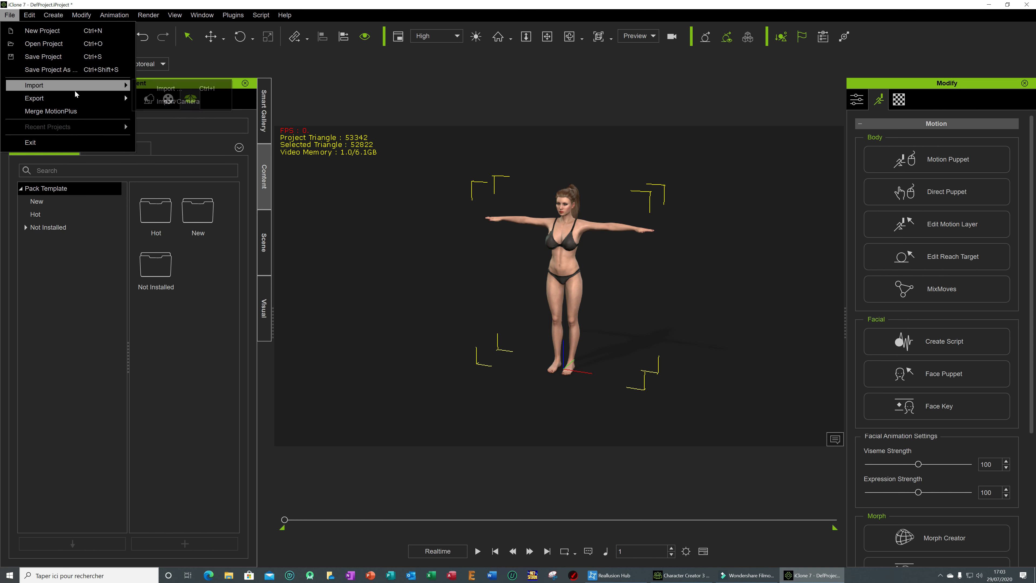
click(162, 117)
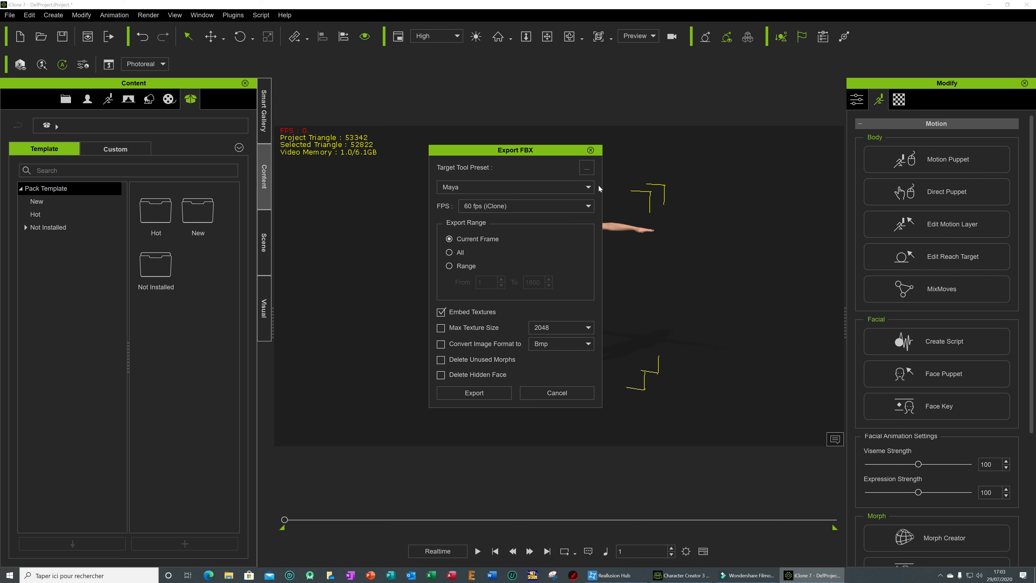
click(589, 186)
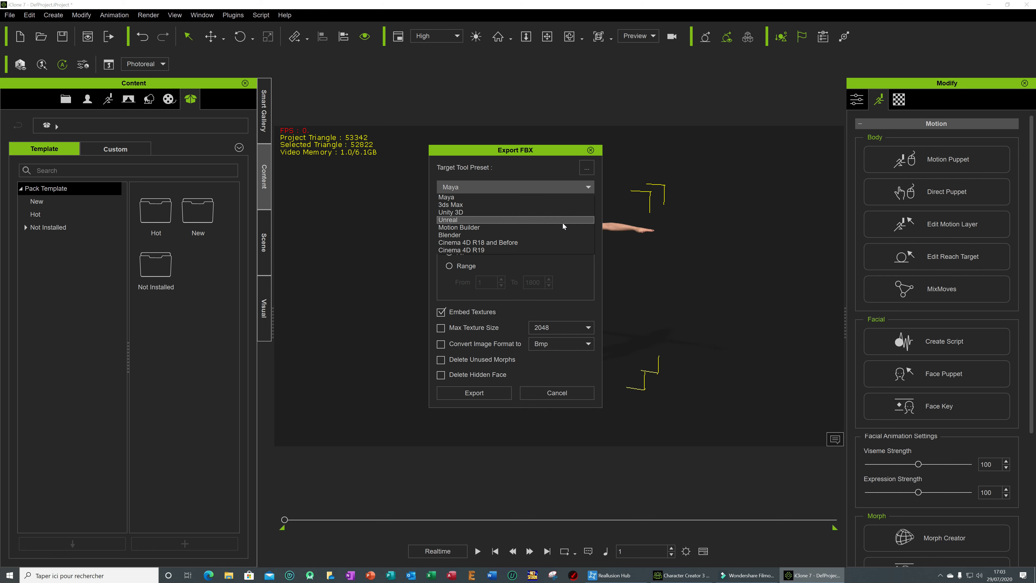
click(528, 233)
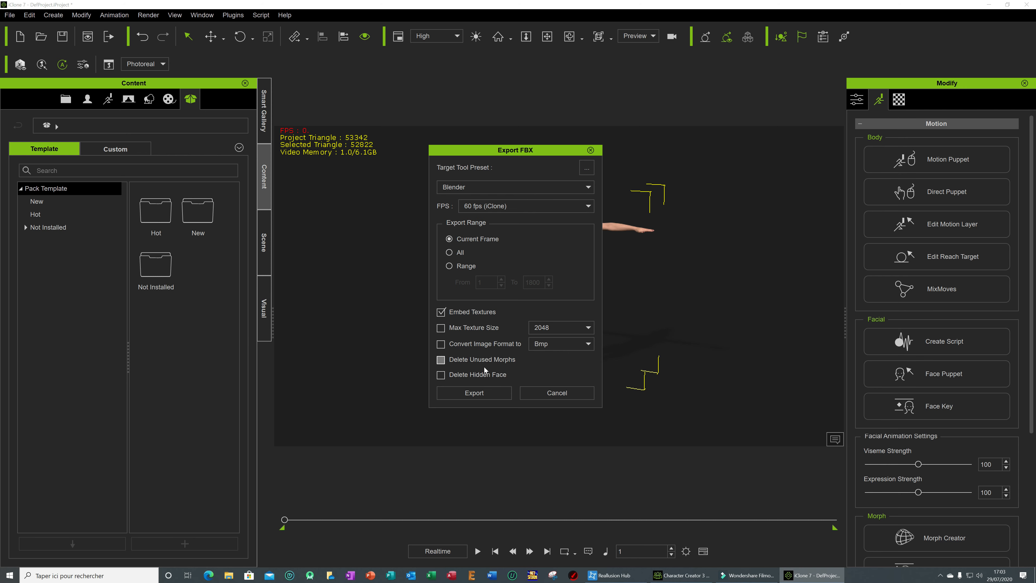
- Export the character as an FBX file named claire on the Desktop, using the Blender preset with embedded textures
click(476, 394)
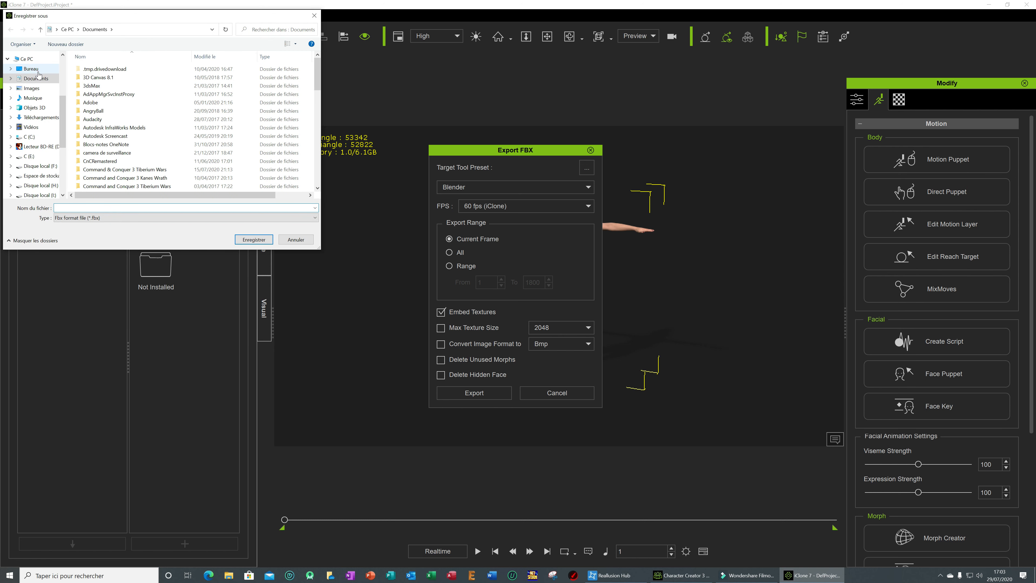
click(30, 69)
click(149, 207)
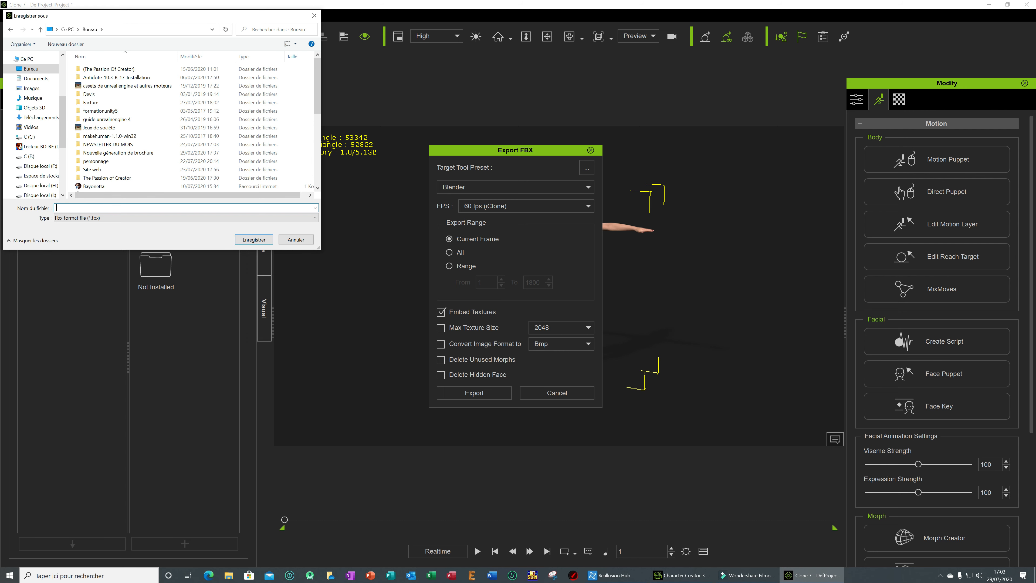
text(d)
text(laire)
click(255, 241)
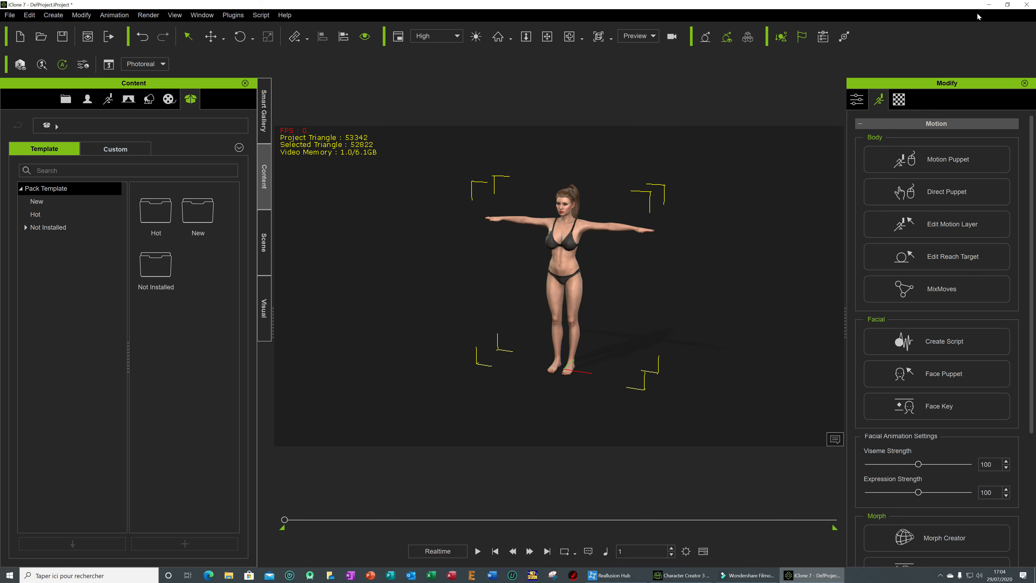
- Minimize iClone 7 and launch iClone 3DXchange 7 from the desktop
click(990, 6)
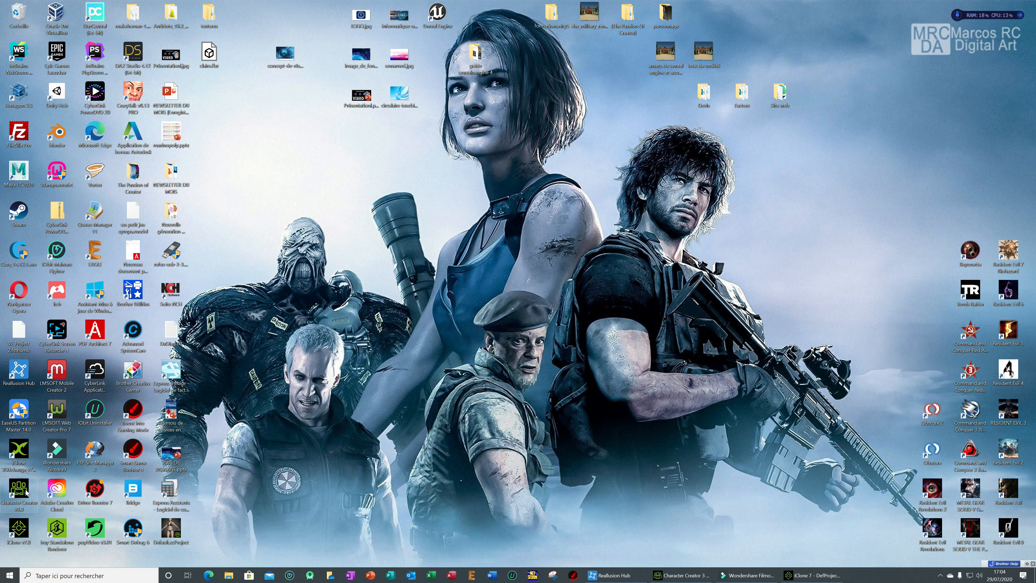
click(29, 459)
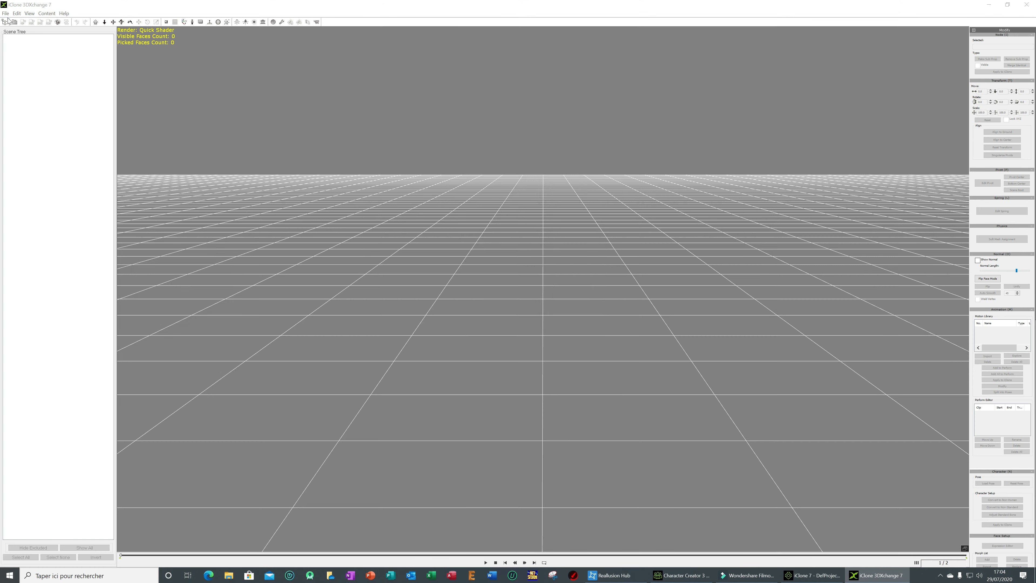
click(582, 325)
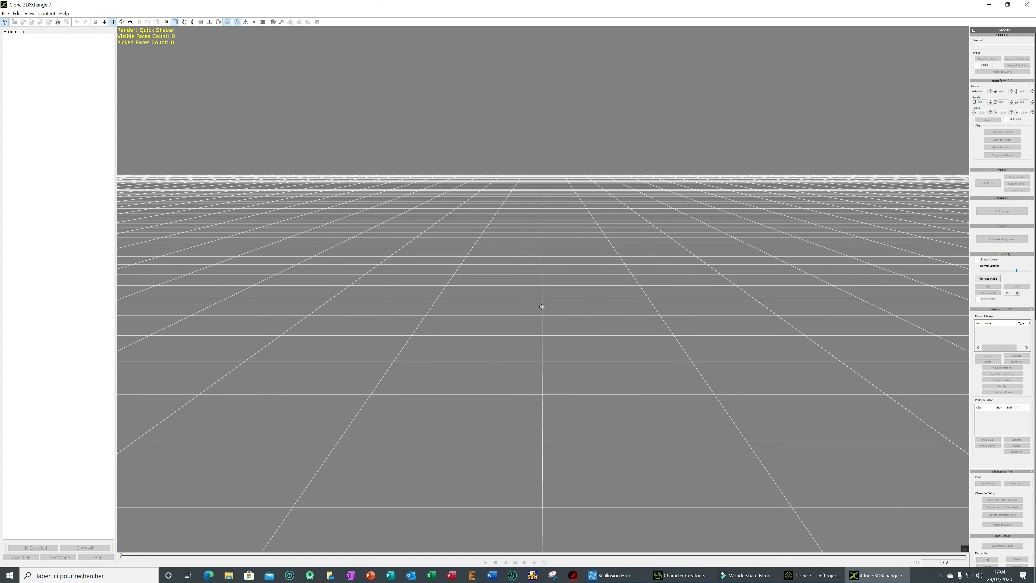
- Look through the file commands, checking the open dialog without loading anything and the formats under Export to Other 3D Format
click(5, 13)
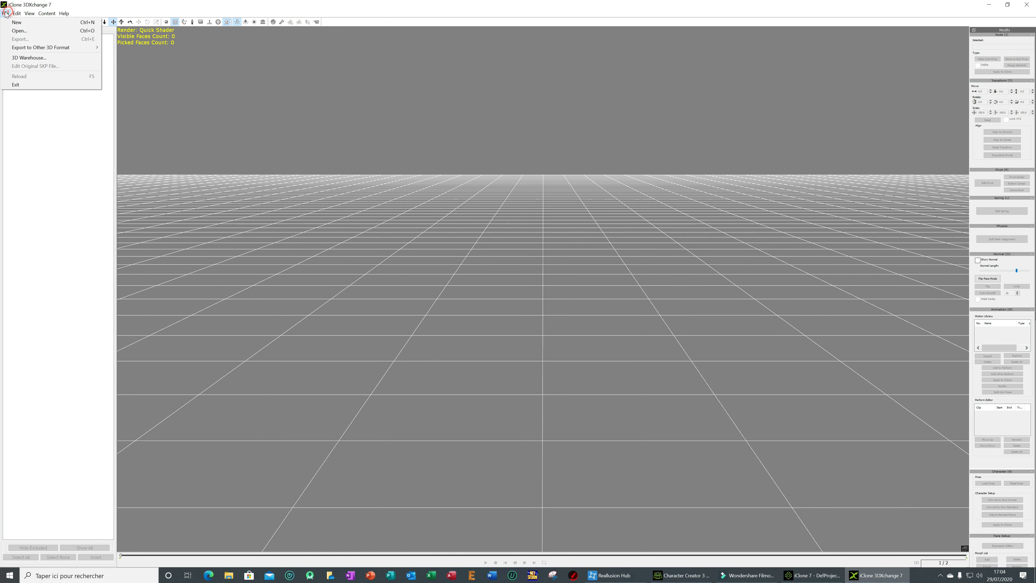
click(50, 30)
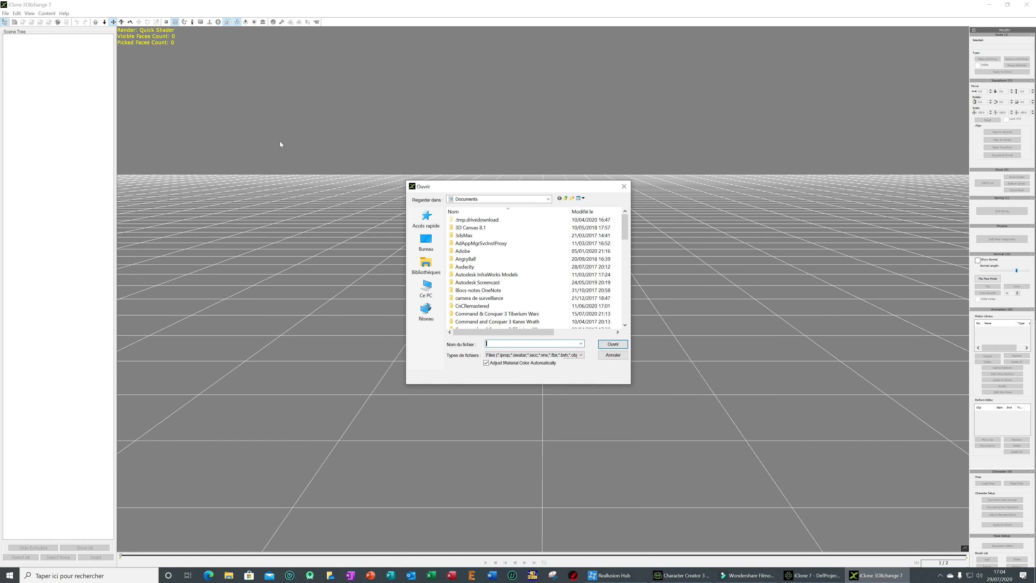
click(613, 354)
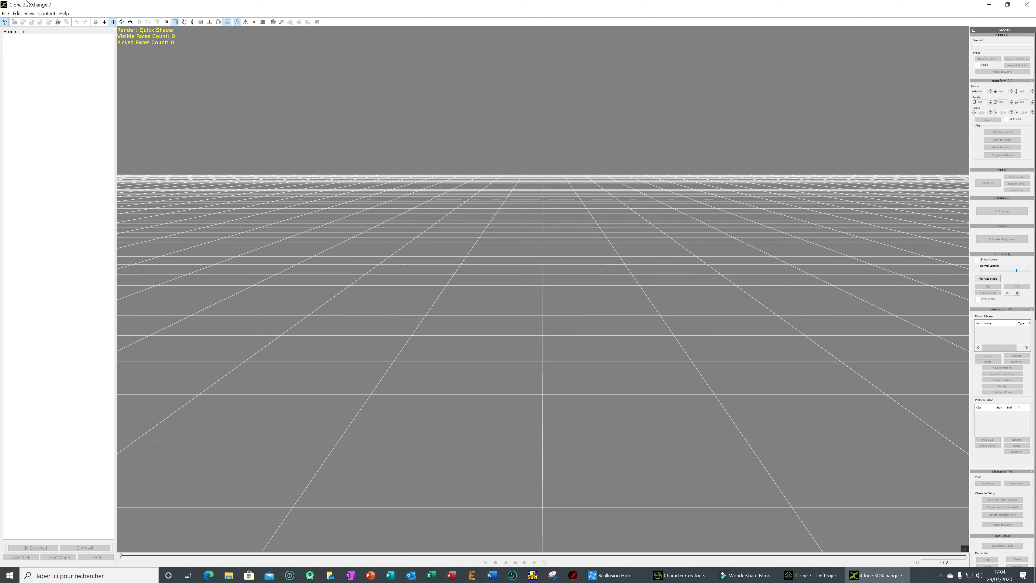
click(5, 13)
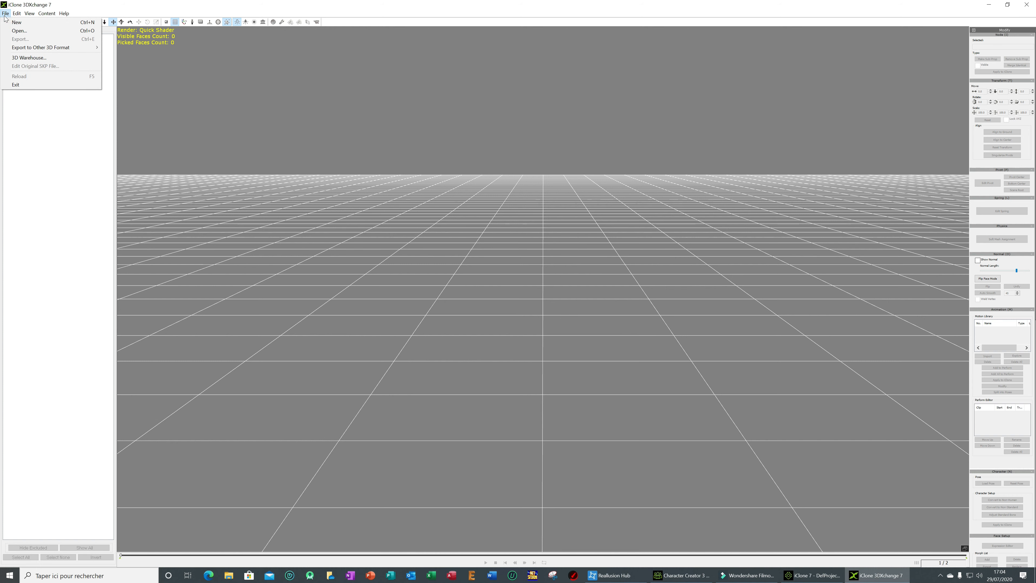
mouse_move(85, 49)
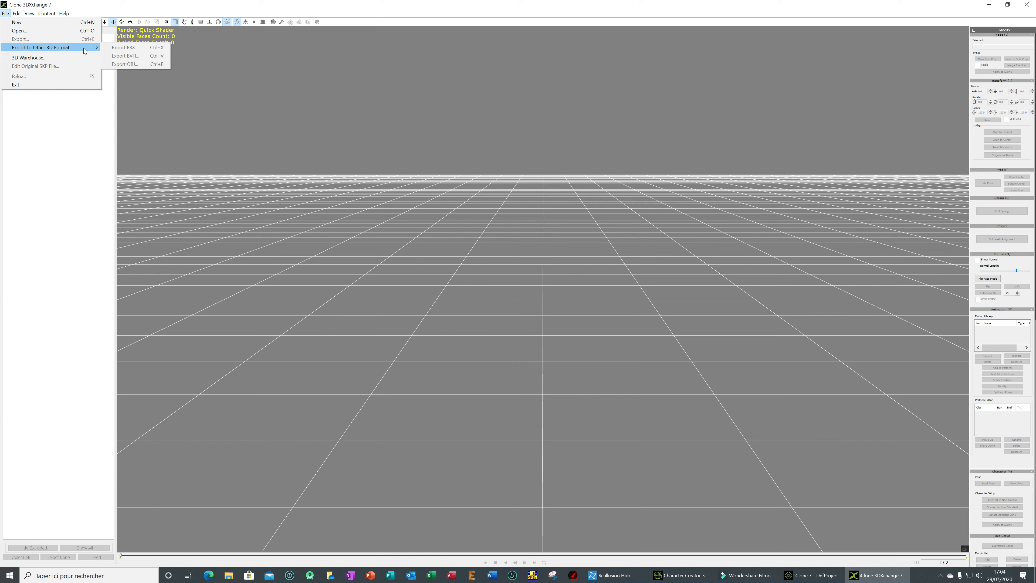
- Open claire.fbx from the Desktop and import it with the default FBX import options
click(24, 31)
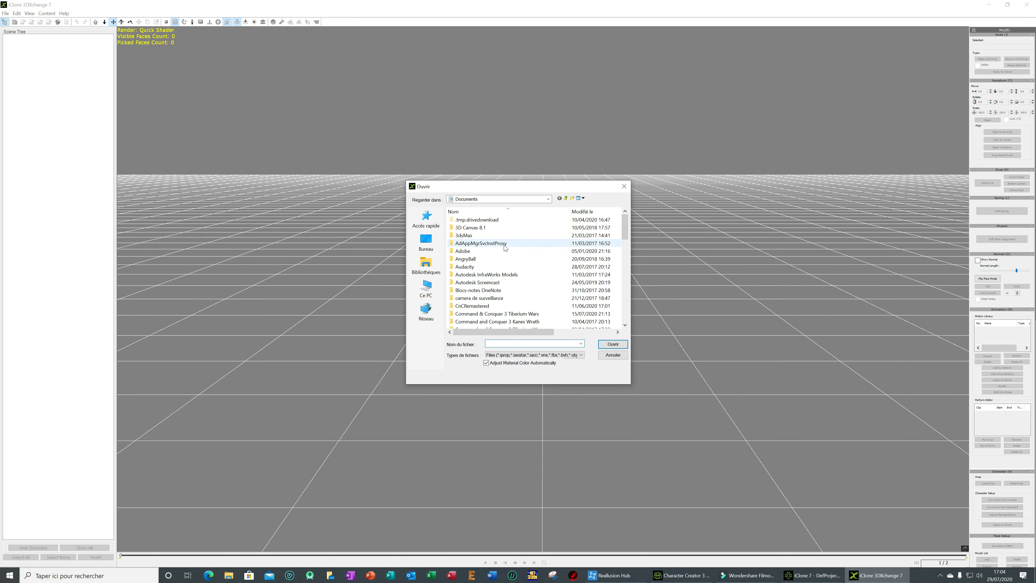
click(426, 241)
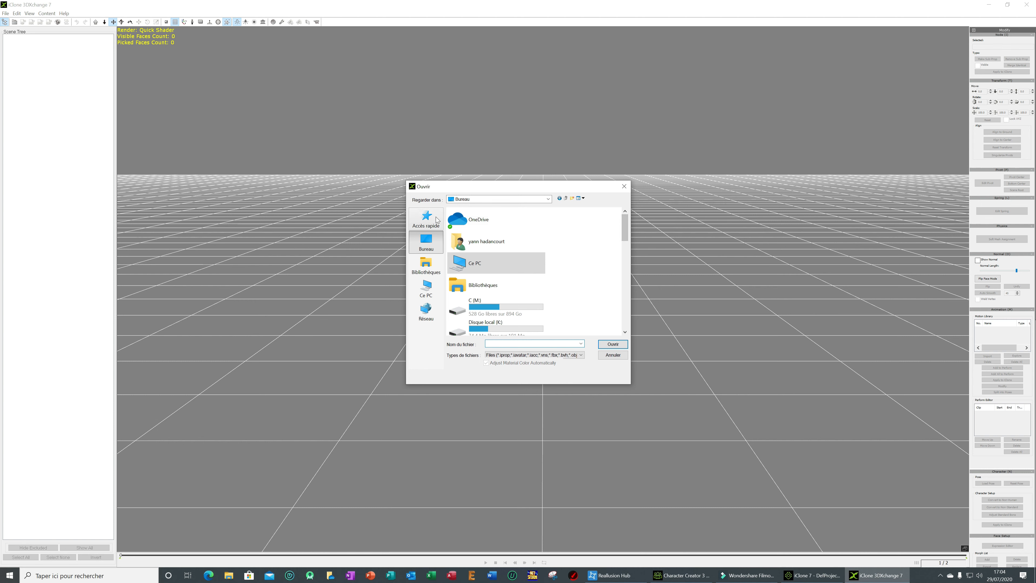
drag(625, 231, 637, 329)
click(489, 325)
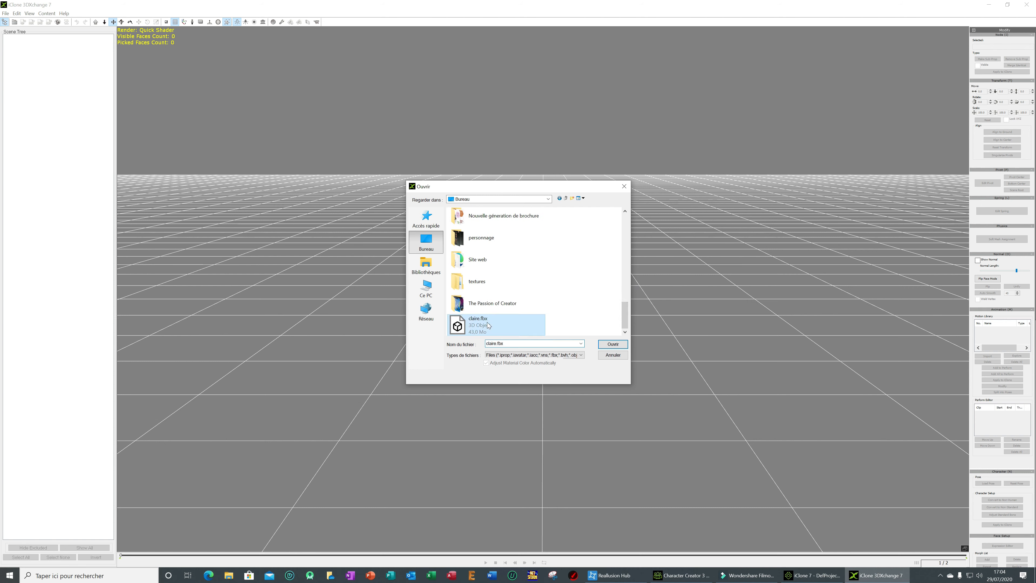
click(622, 345)
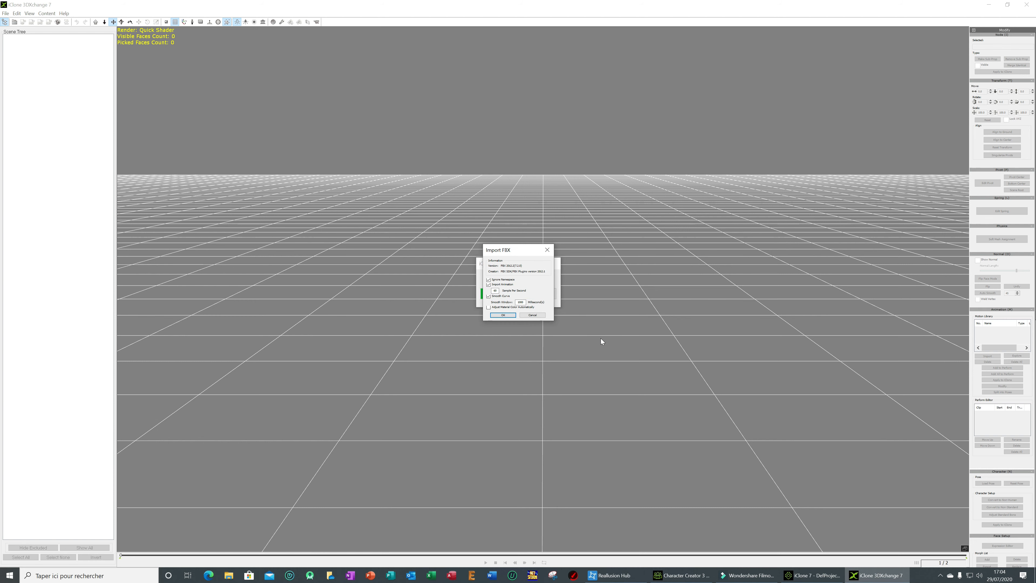
click(502, 314)
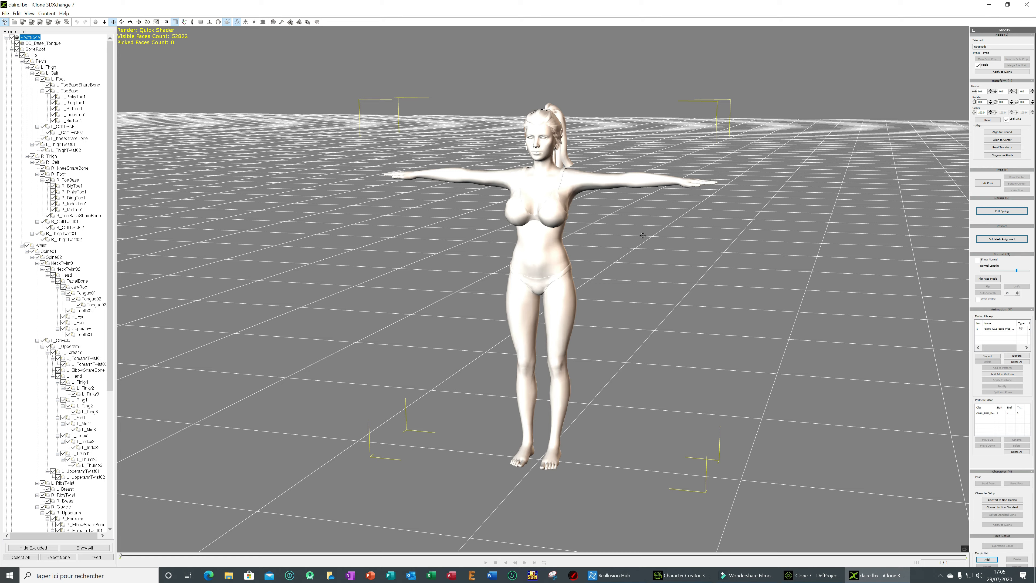
- Examine the imported character model up close and from a distance in the viewport
drag(647, 229, 637, 259)
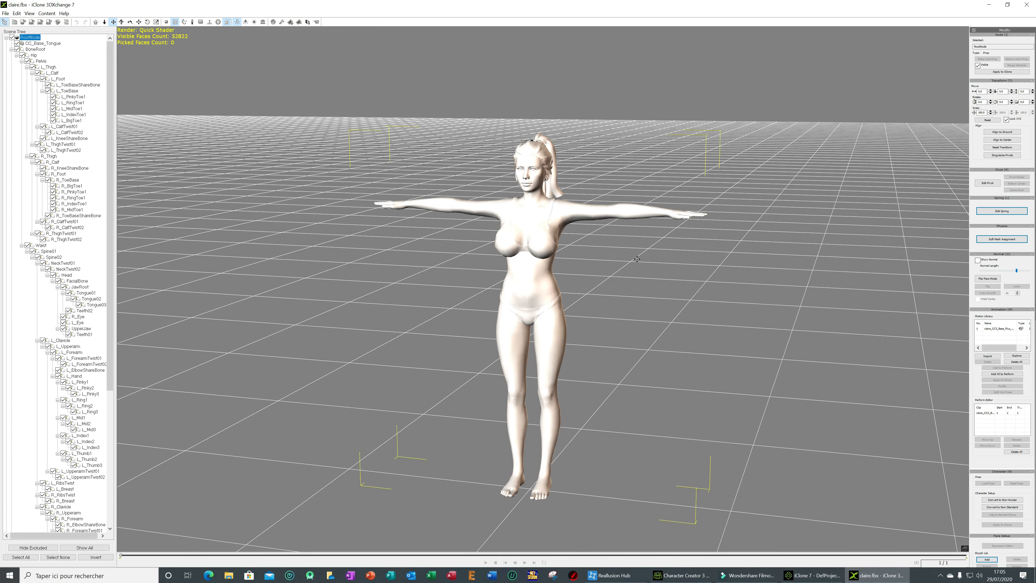
scroll(637, 259, up, 3)
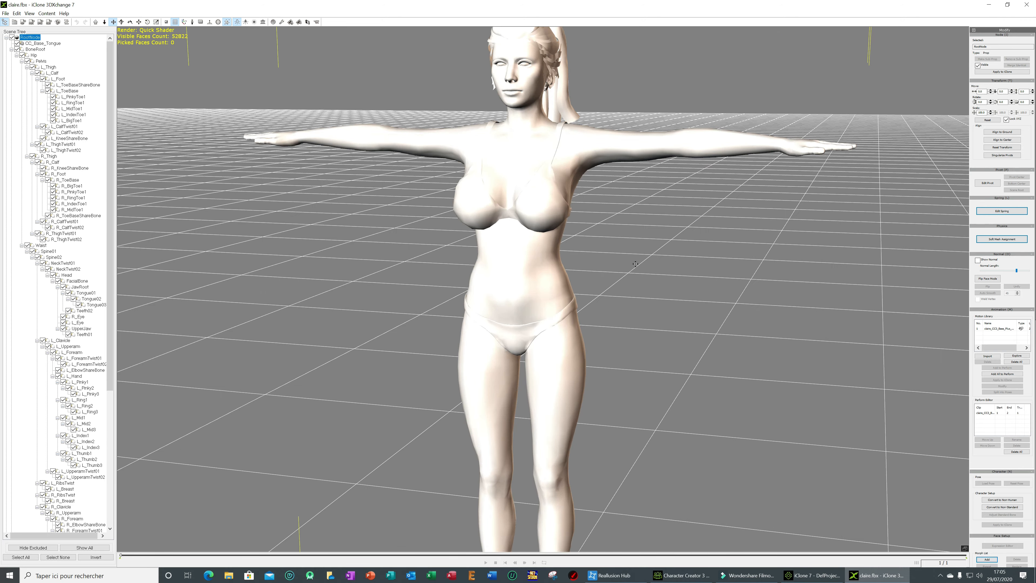
scroll(586, 245, up, 5)
scroll(588, 245, down, 4)
scroll(588, 247, up, 5)
scroll(588, 247, up, 2)
scroll(588, 246, down, 6)
scroll(589, 246, down, 5)
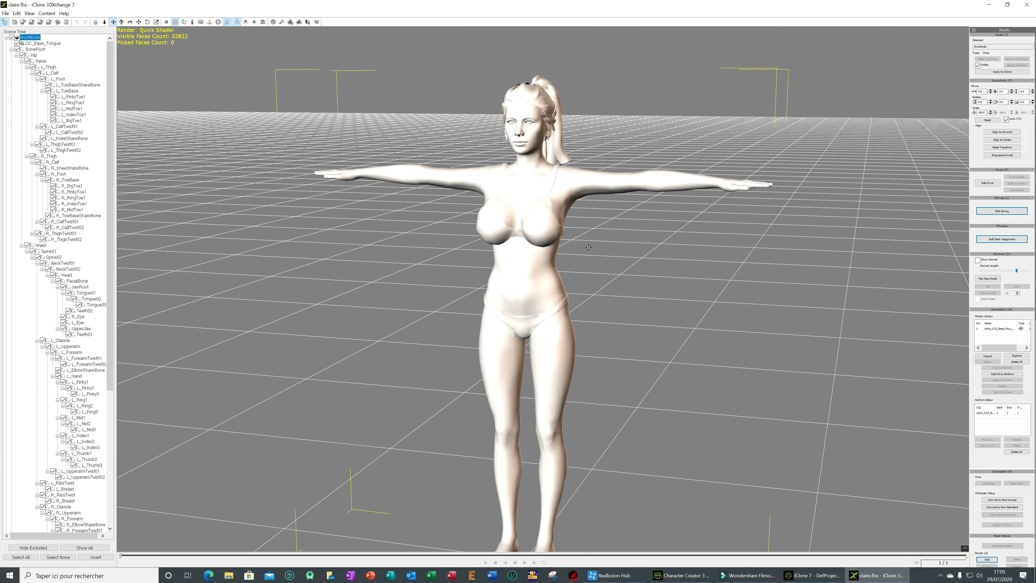
scroll(660, 242, up, 2)
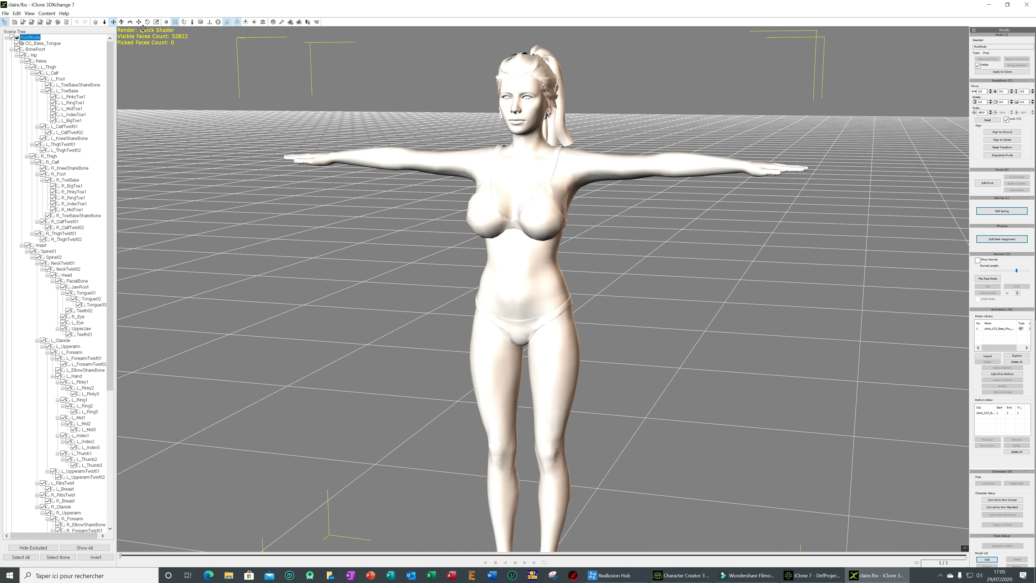
- Visit the 3D Warehouse website from the file commands, close it, and look over the edit commands
click(5, 15)
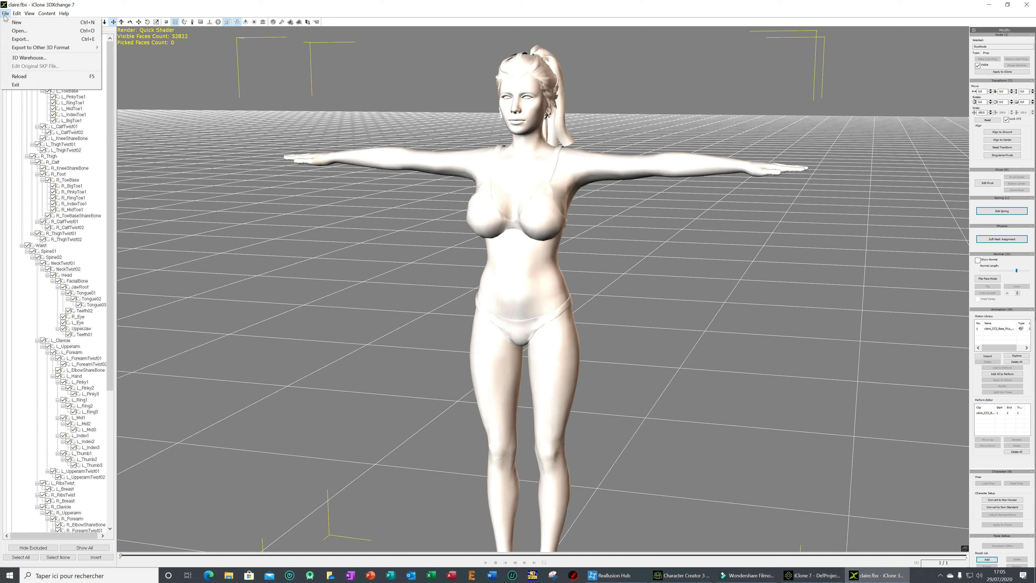
click(24, 57)
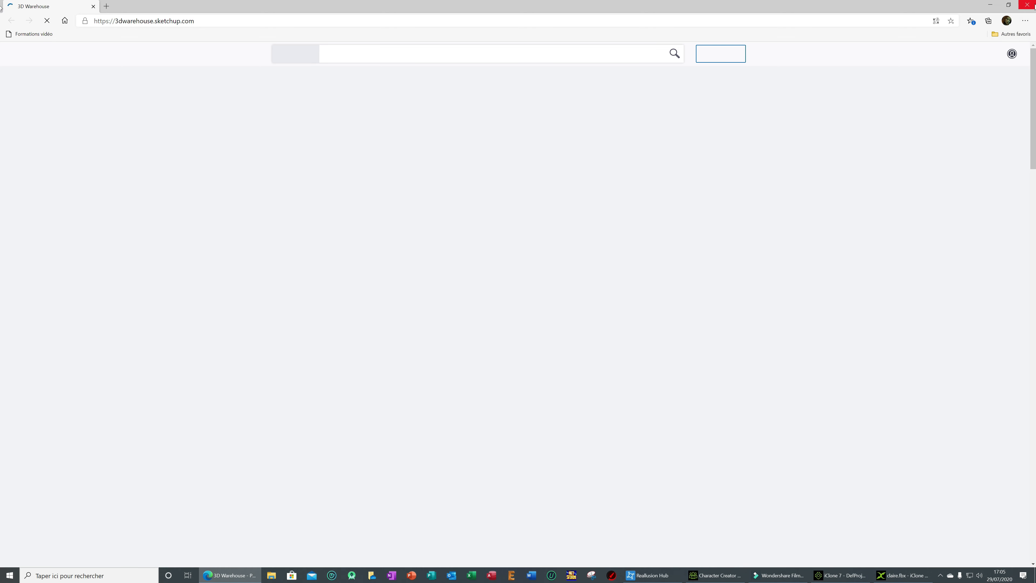
click(1027, 4)
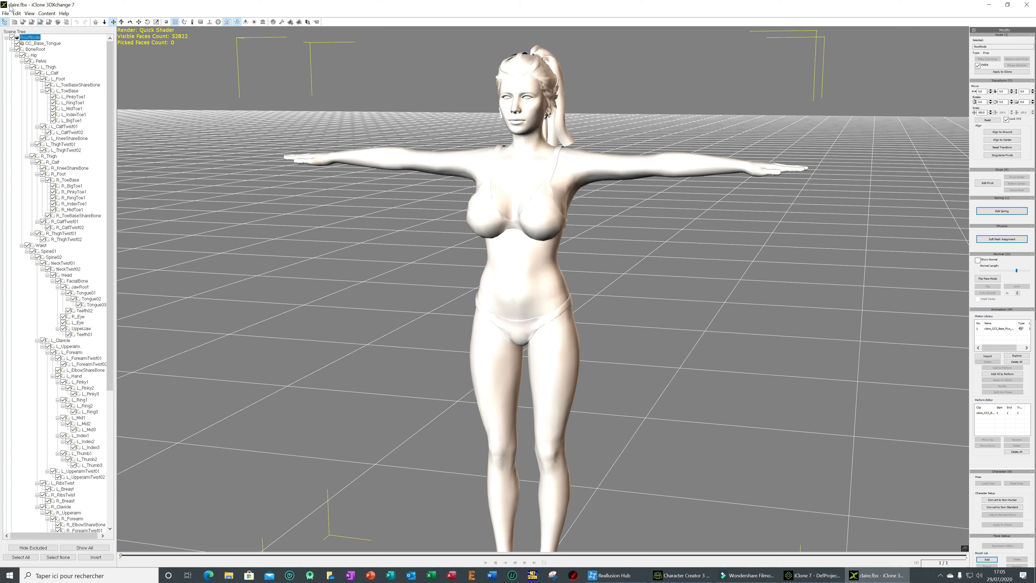
click(5, 14)
mouse_move(19, 14)
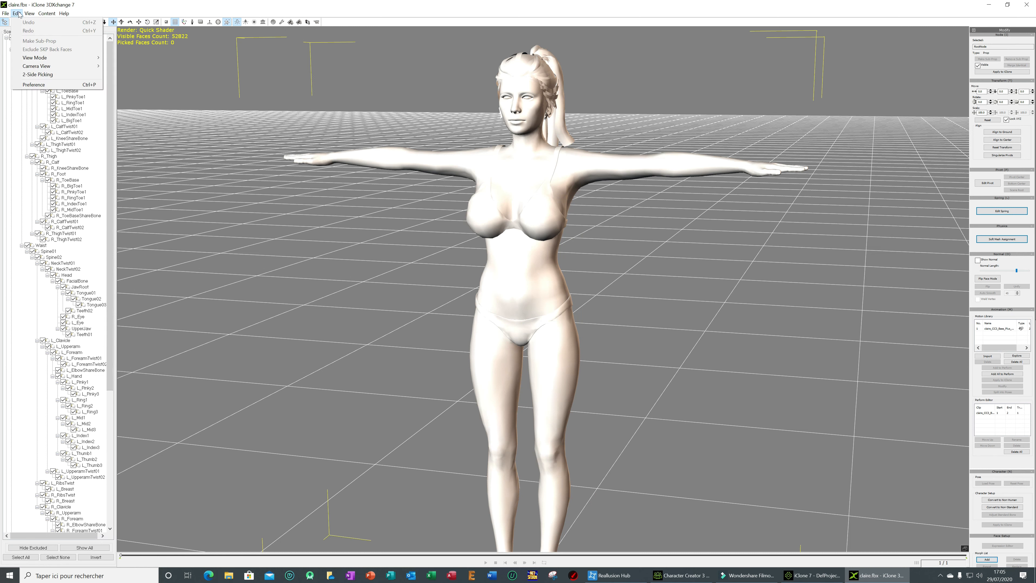
click(276, 248)
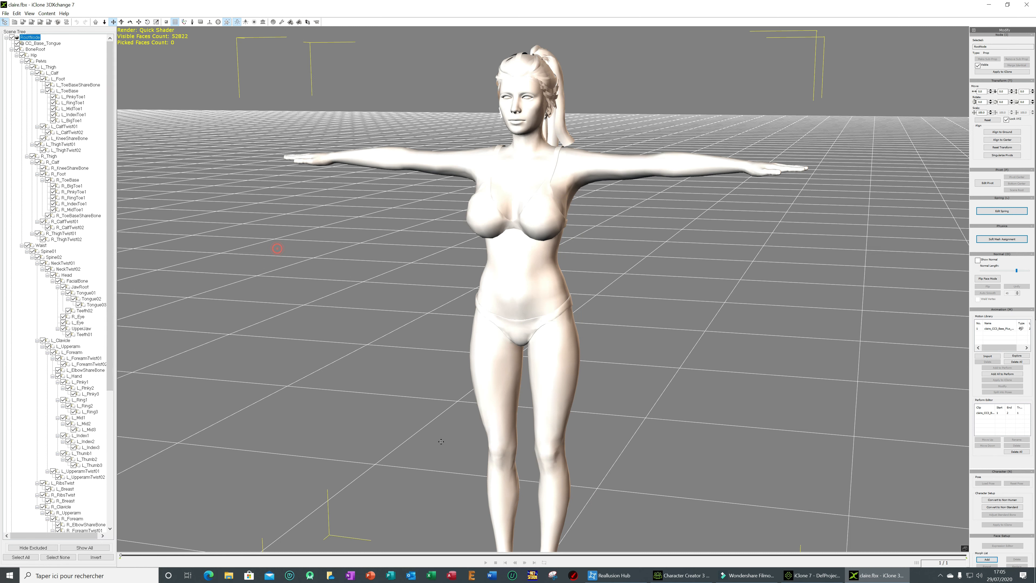
- Switch back to iClone 7 and reopen the FBX export options for the character
mouse_move(832, 579)
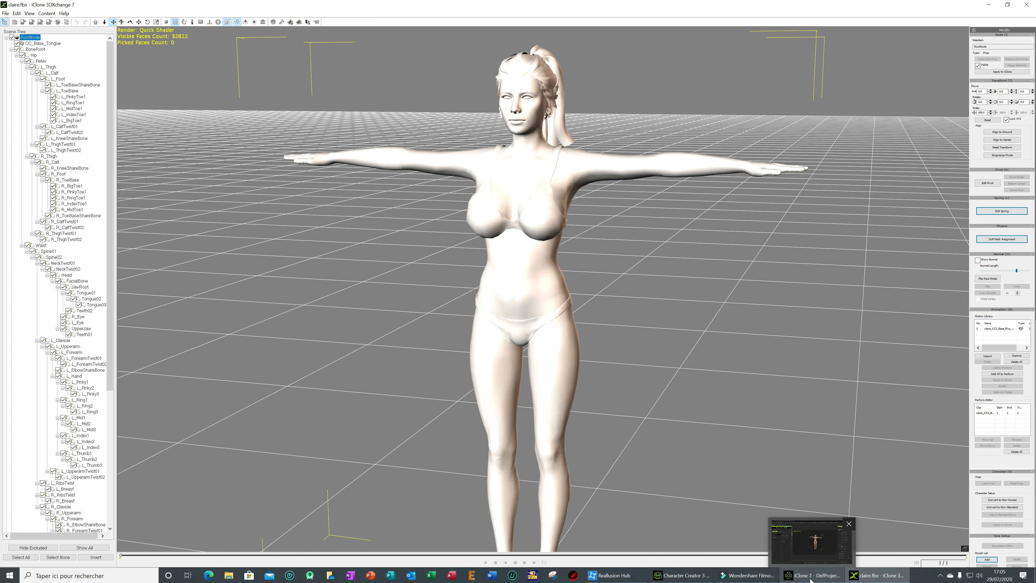
mouse_move(866, 579)
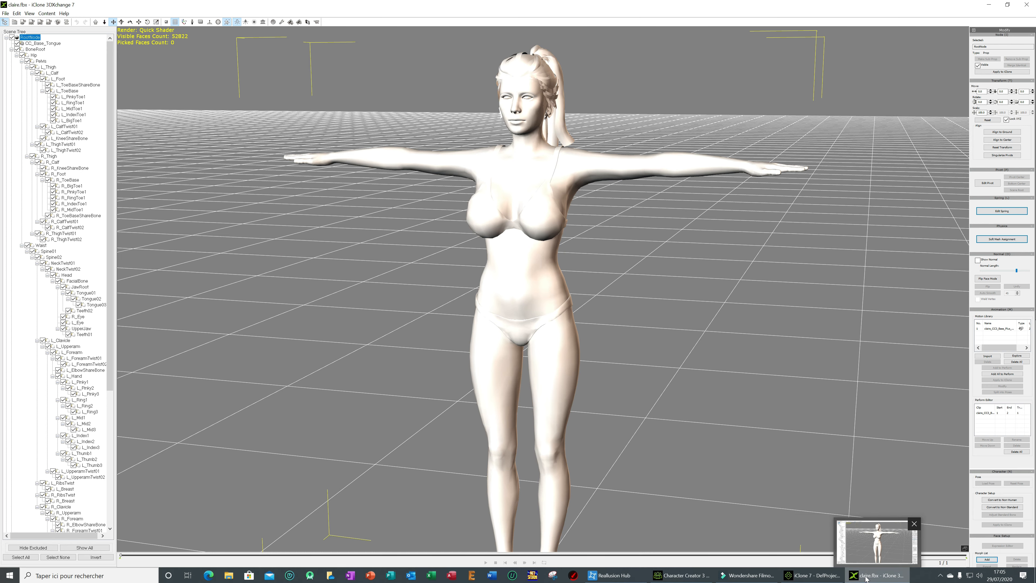
click(821, 578)
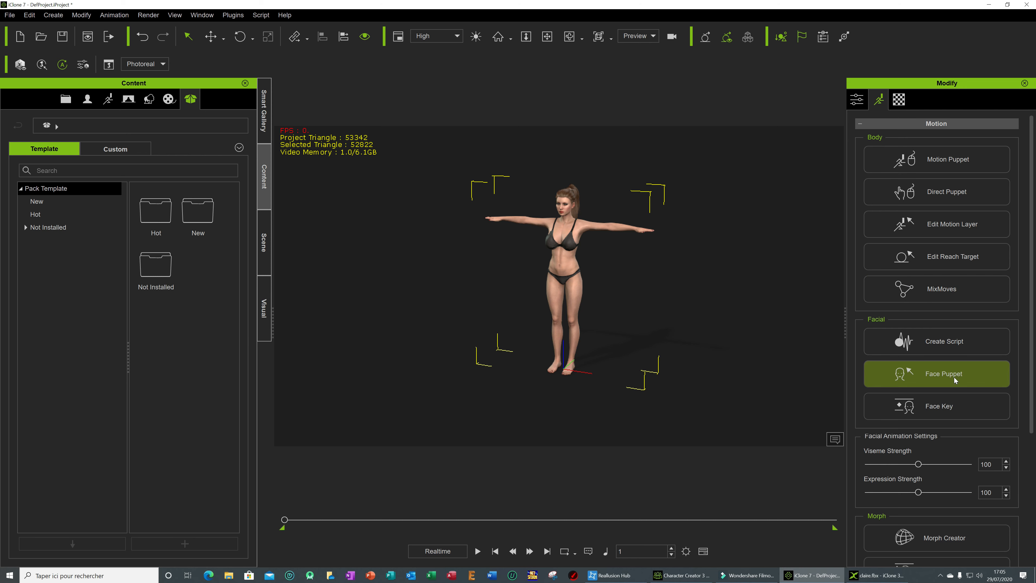
scroll(955, 378, down, 2)
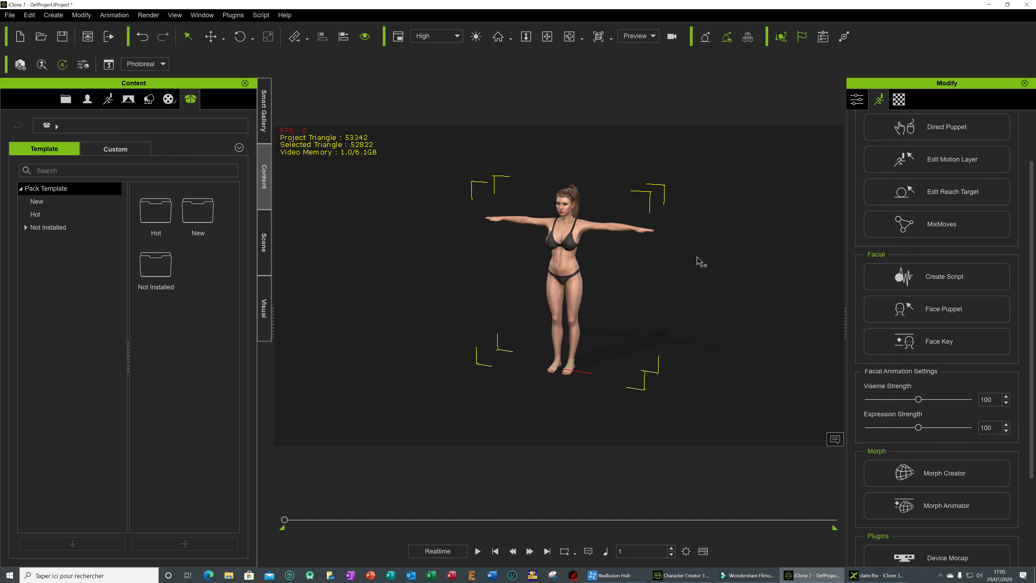
click(9, 16)
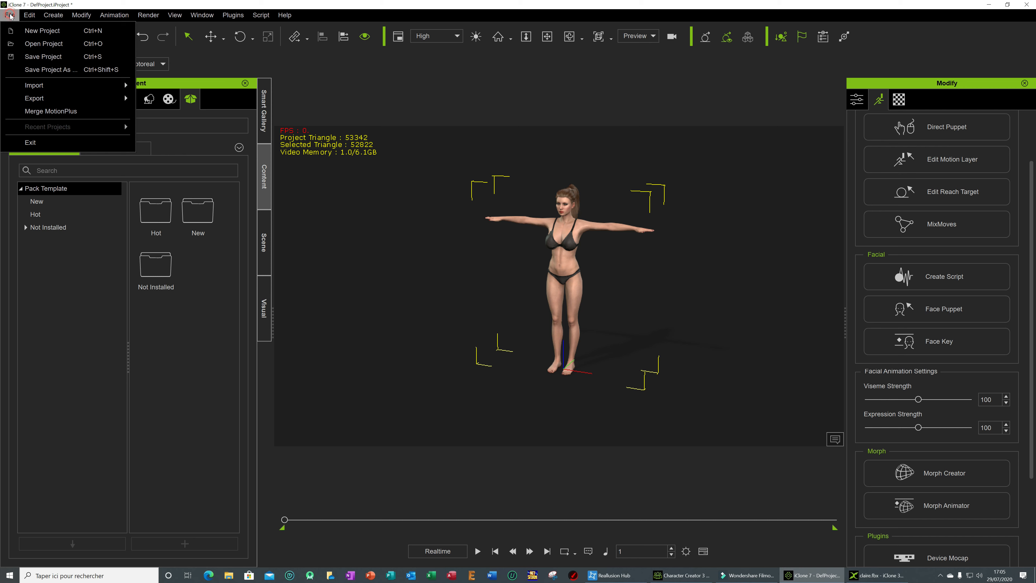
mouse_move(91, 99)
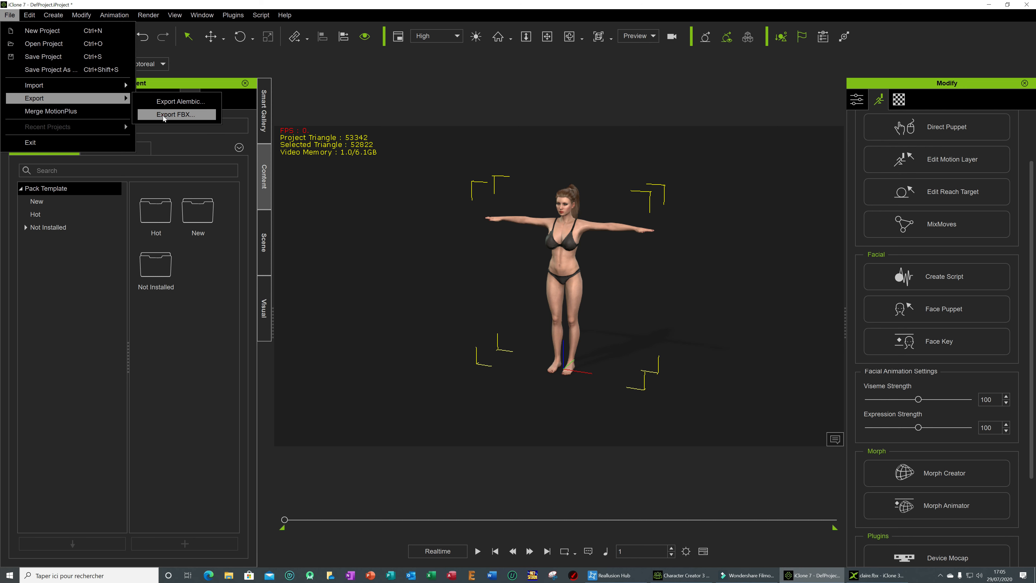
click(164, 117)
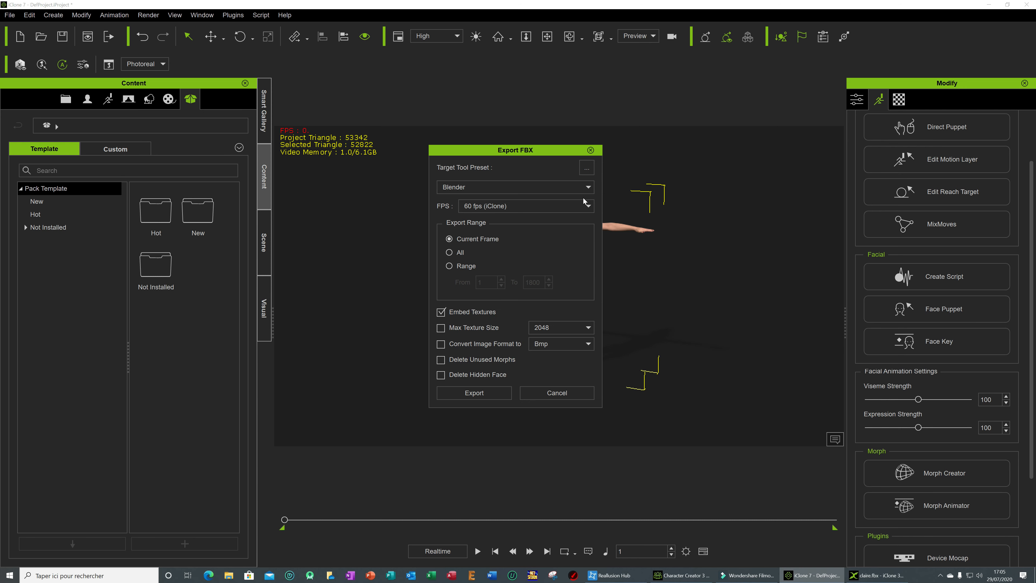
- Enable Max Texture Size at 2048 and image conversion to Bmp, and check the available FPS choices while keeping 60 fps
click(441, 327)
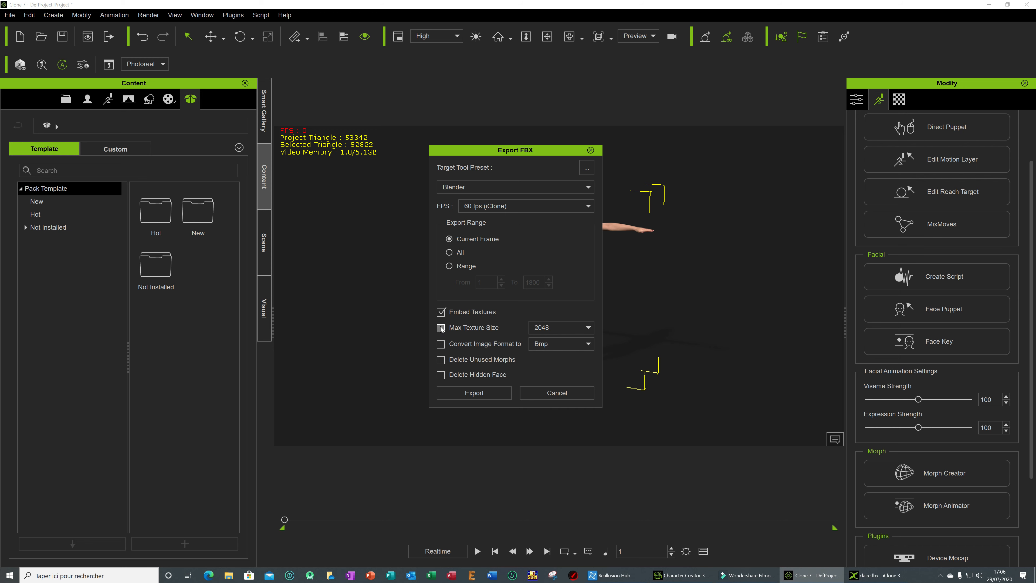
click(441, 345)
click(444, 360)
click(588, 207)
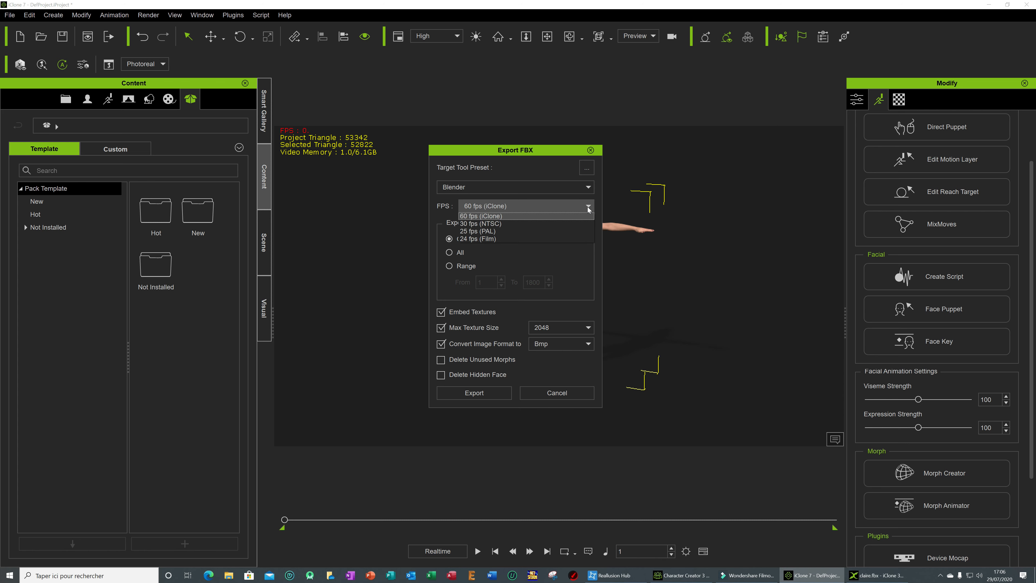
click(587, 209)
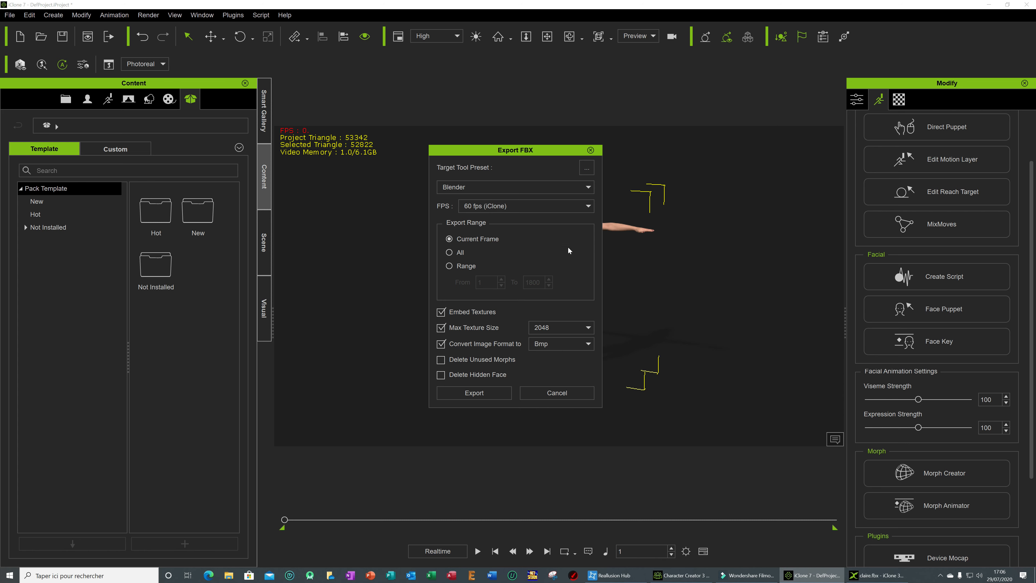
- Export the character as FBX to the Desktop, overwriting the existing claire.fbx file
click(487, 397)
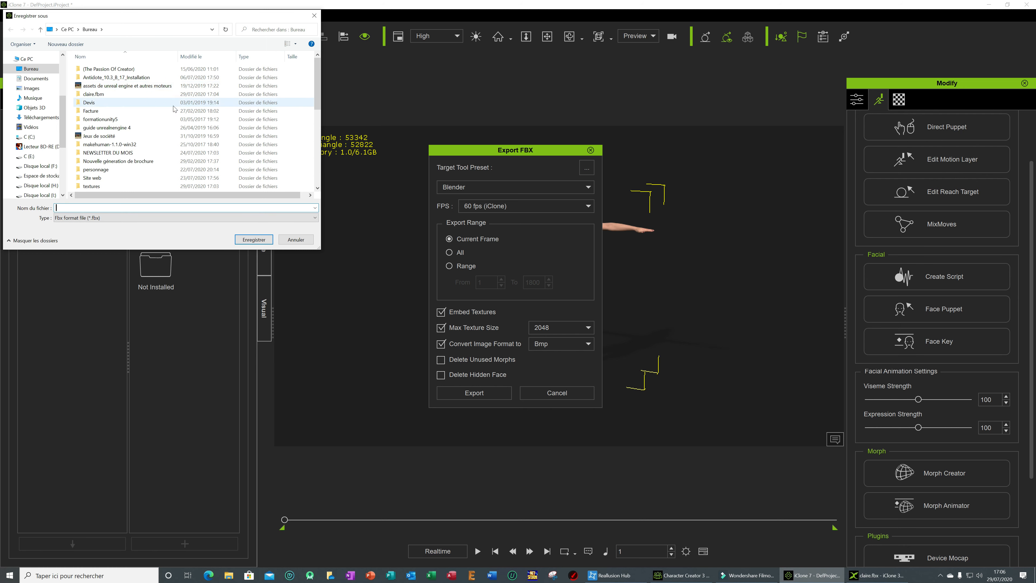
click(135, 95)
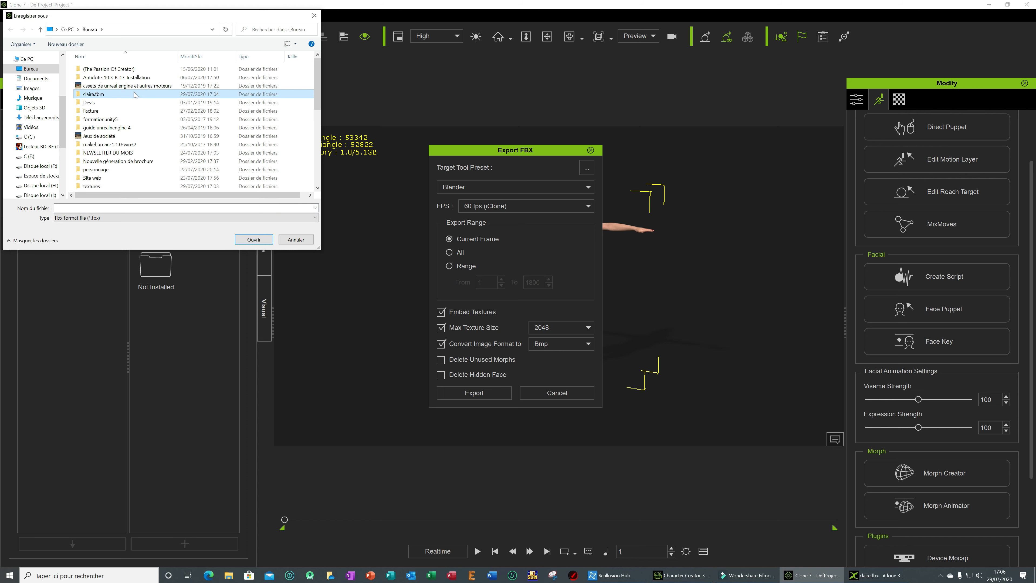
click(253, 240)
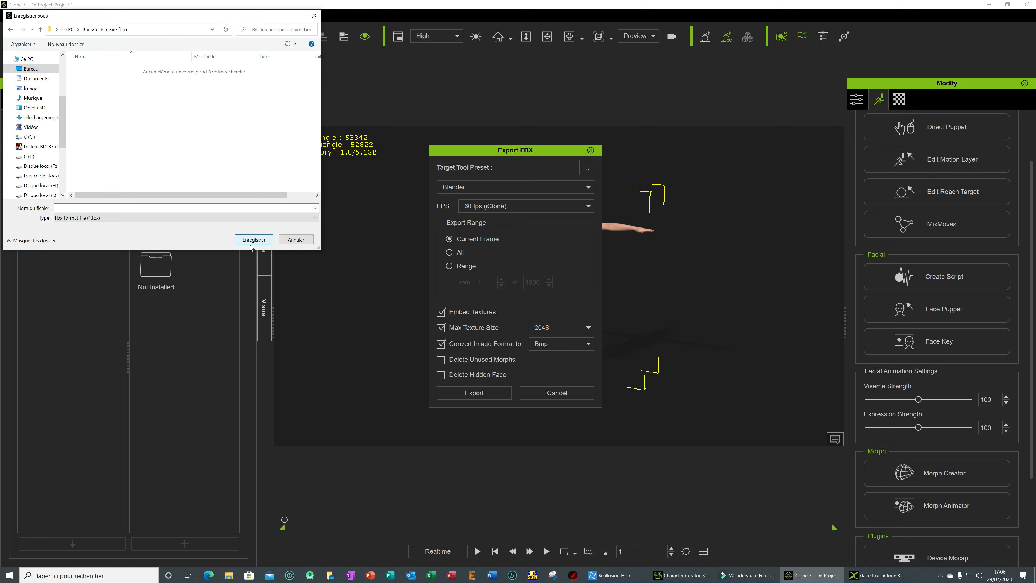
click(10, 30)
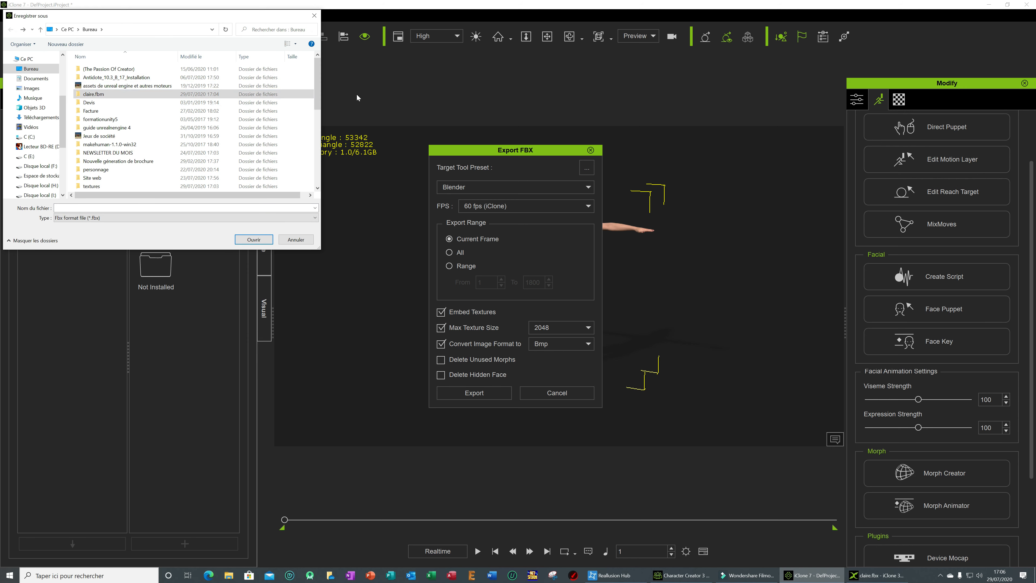
drag(318, 83, 319, 116)
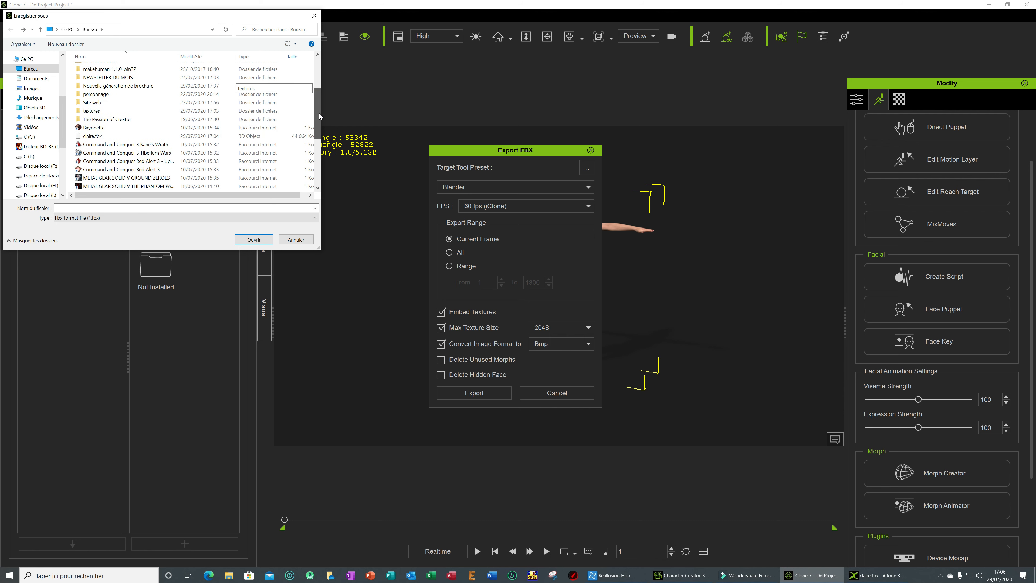
click(107, 136)
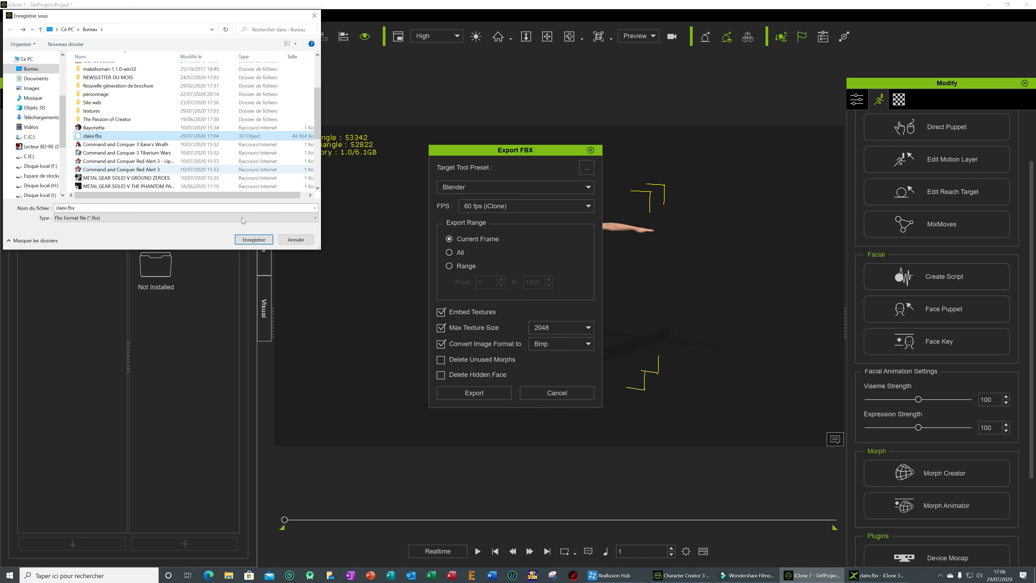
click(254, 239)
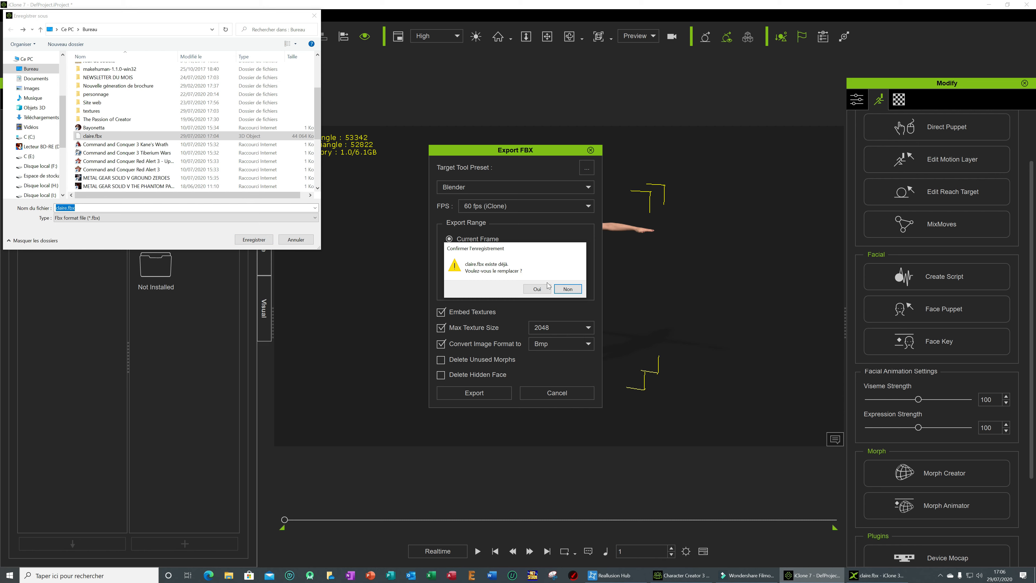
click(539, 292)
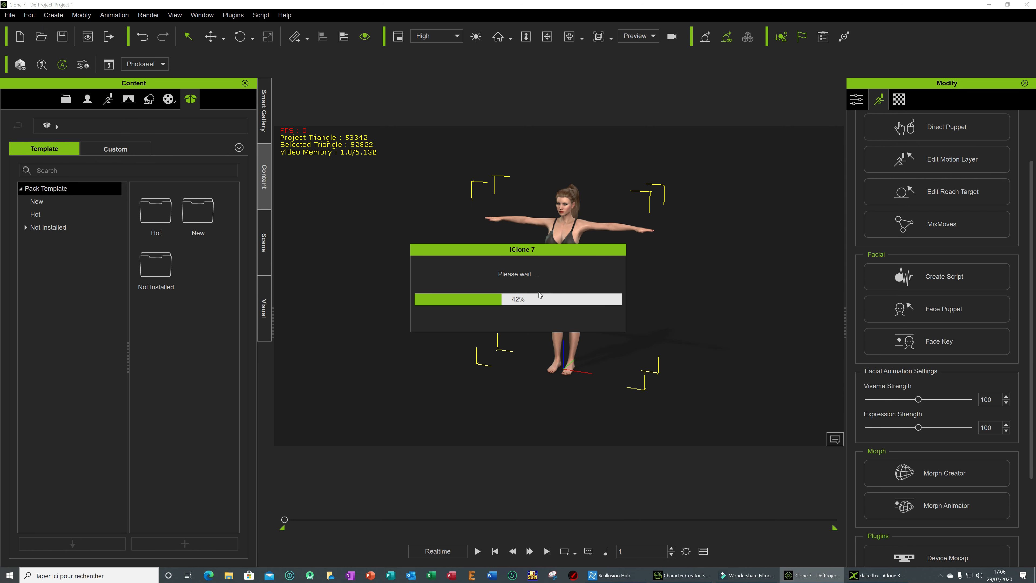
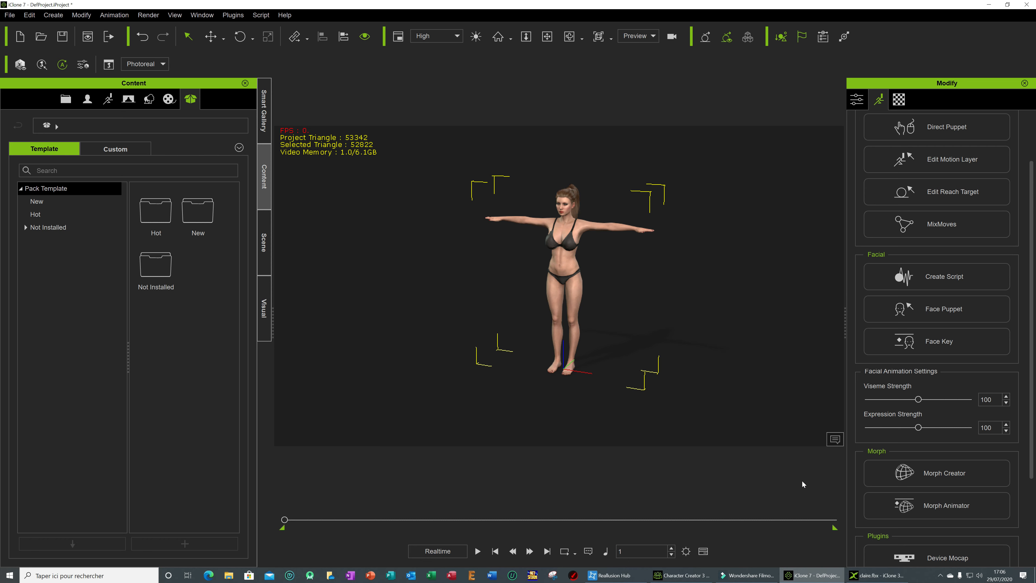
- Switch to iClone 3DXchange 7 and export the model named claire as FBX to the Documents folder with the default options
click(877, 575)
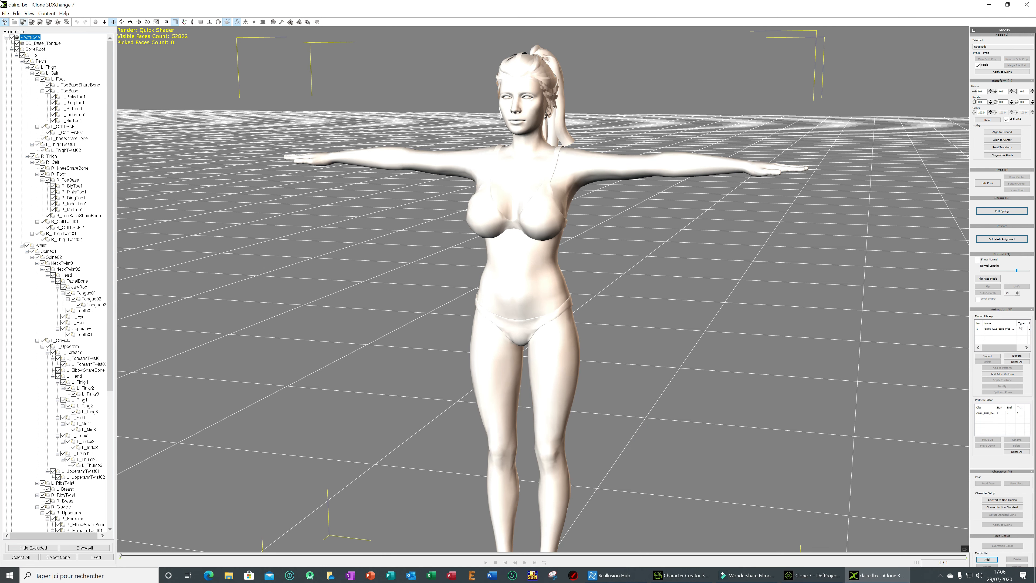
click(6, 13)
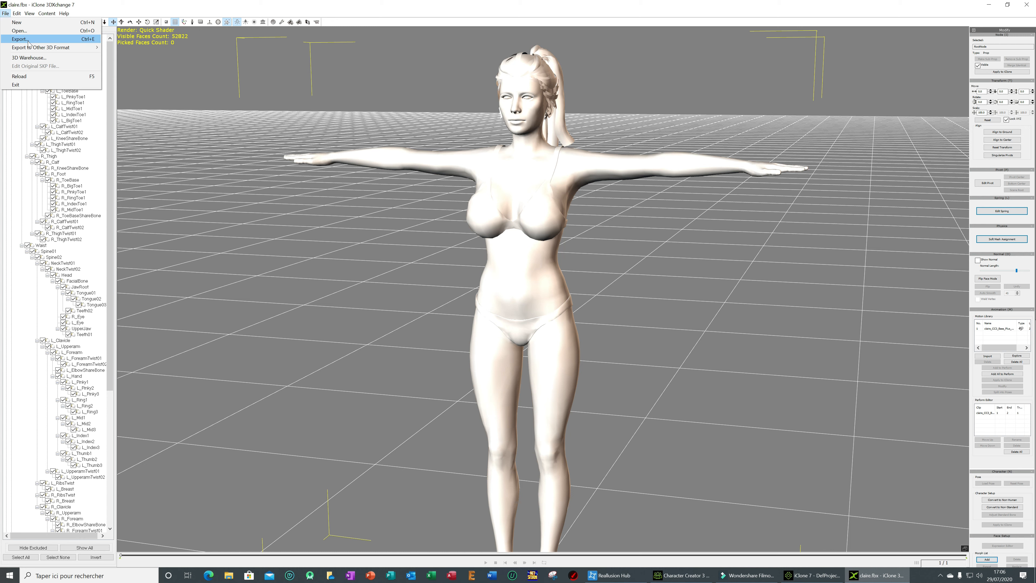
mouse_move(47, 49)
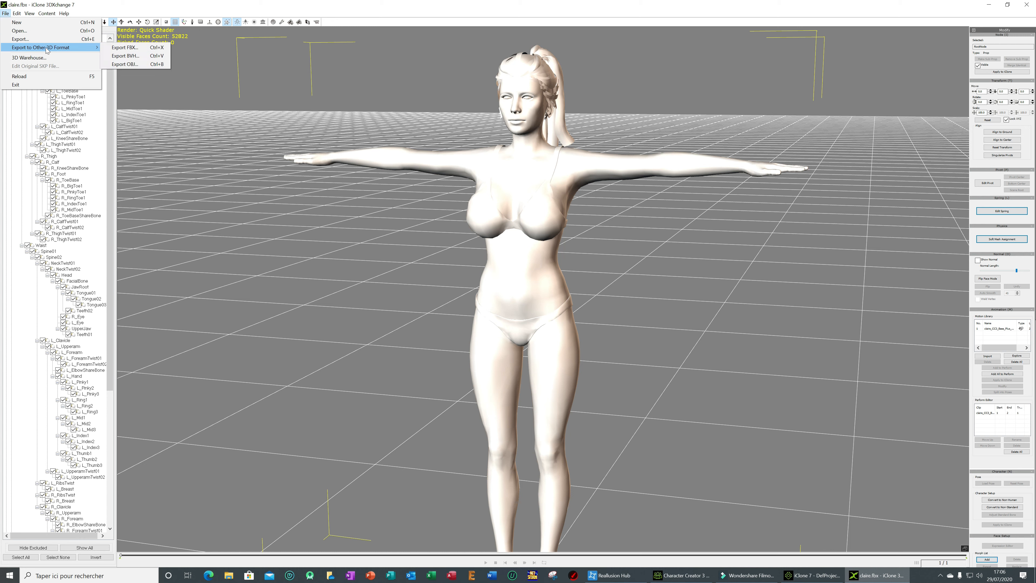
click(125, 47)
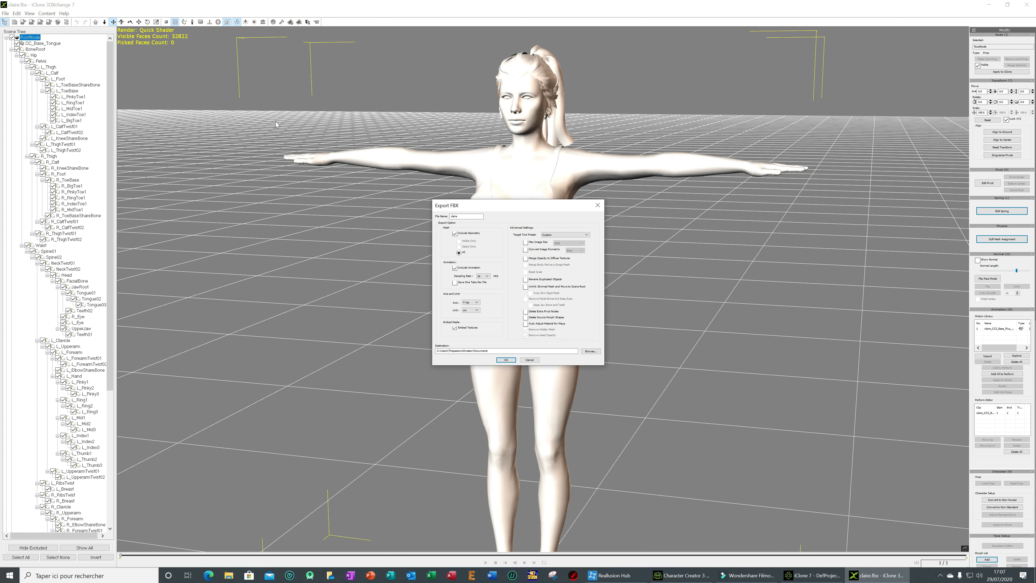
click(506, 360)
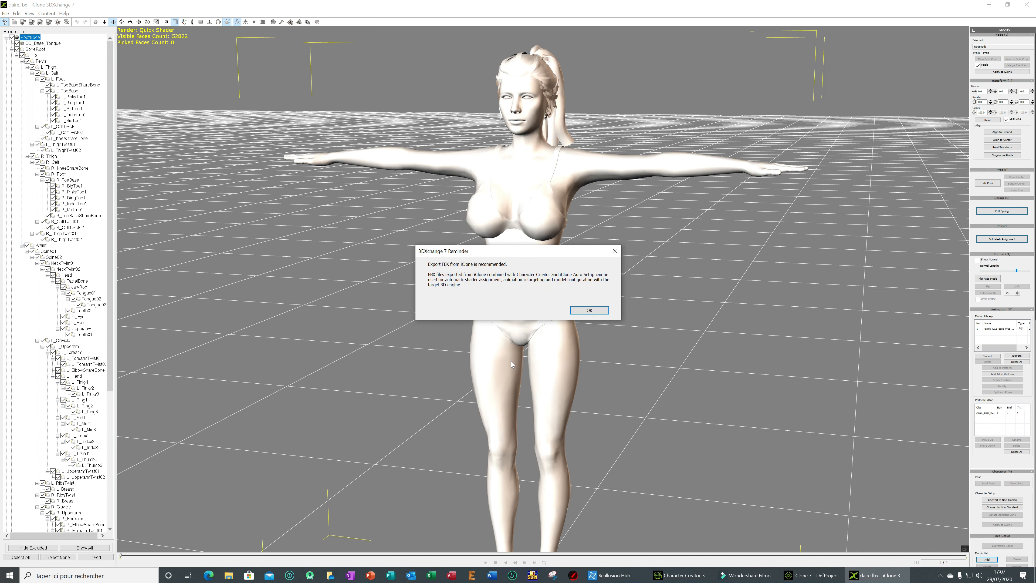
click(594, 312)
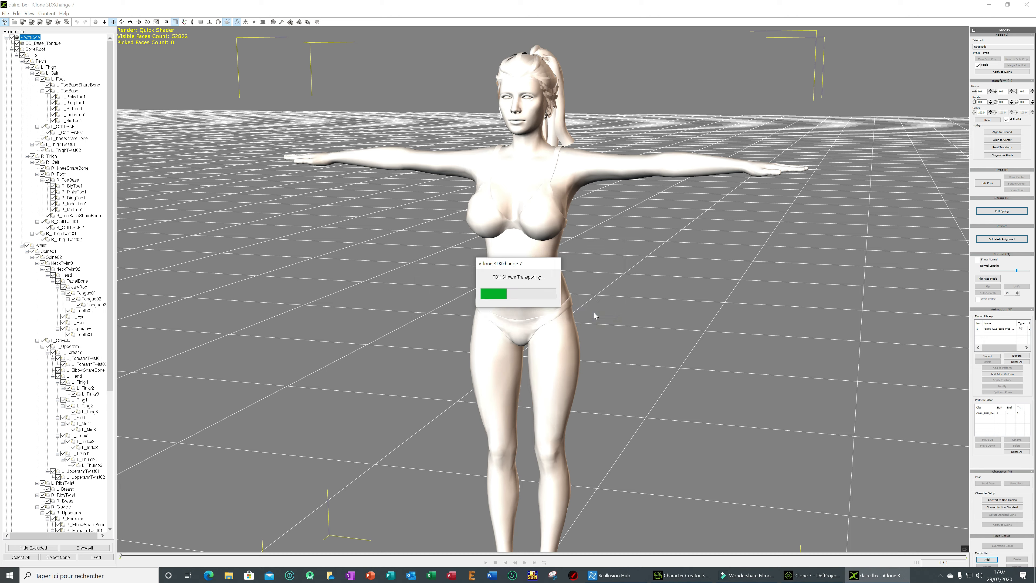
click(533, 307)
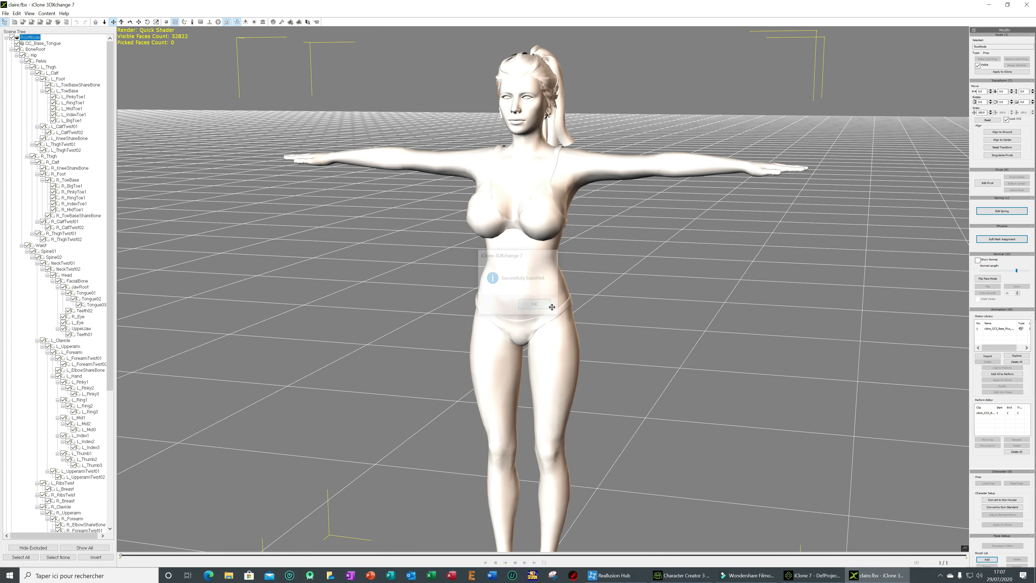
- Open claire.fbx from the Desktop and import it with the default FBX settings
click(6, 14)
click(20, 31)
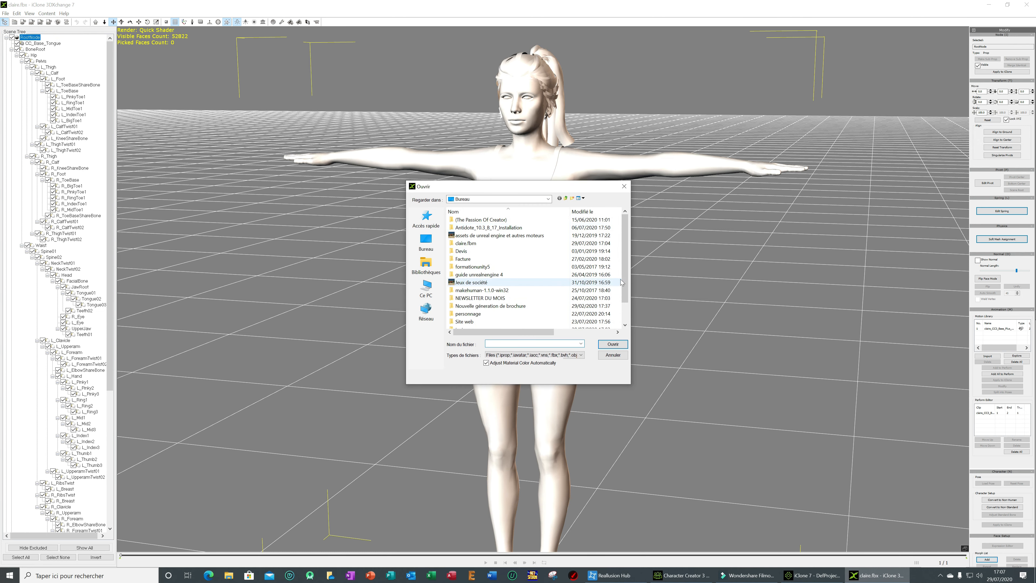
drag(626, 274, 627, 294)
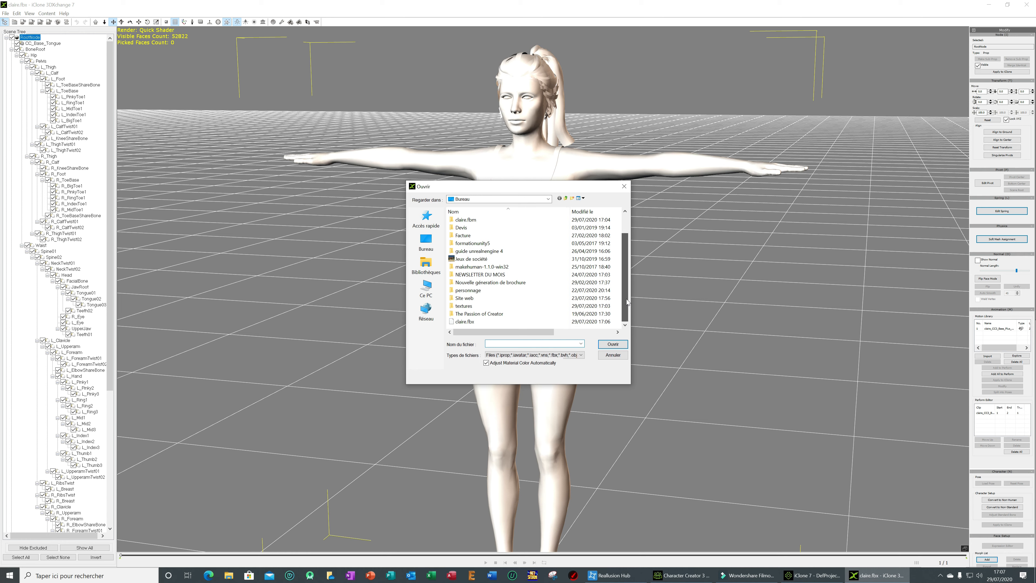
click(465, 321)
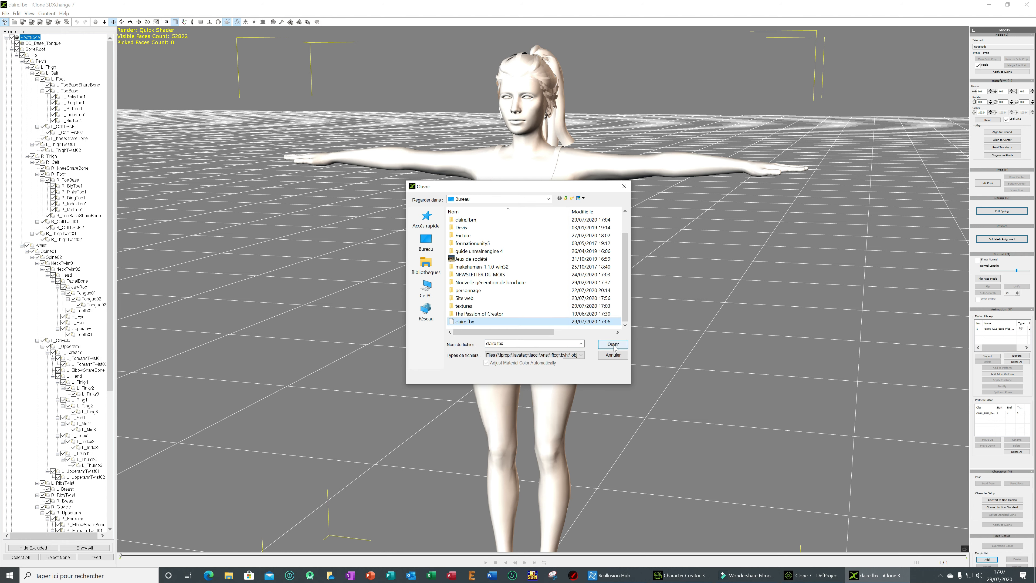
click(612, 345)
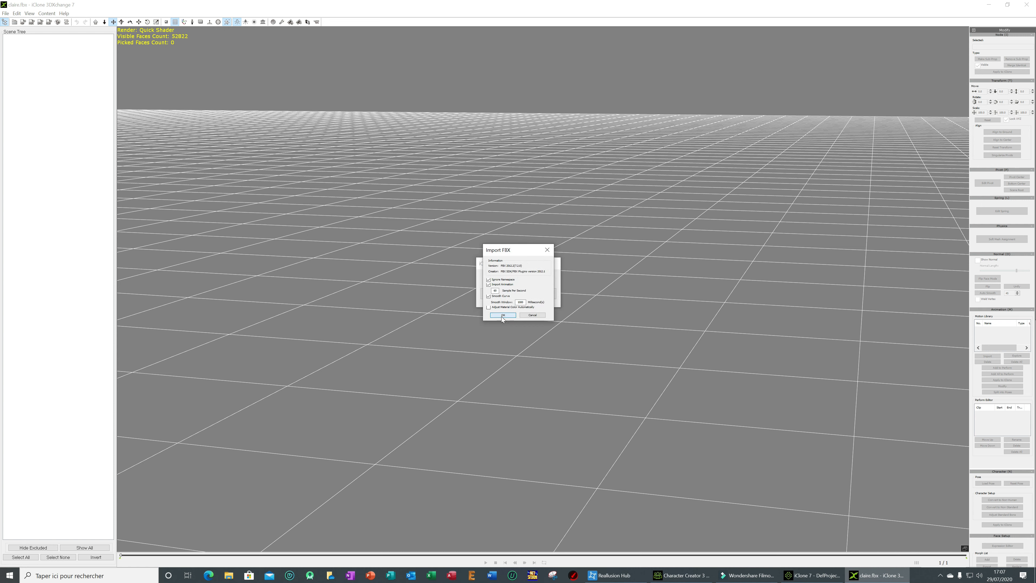
click(503, 316)
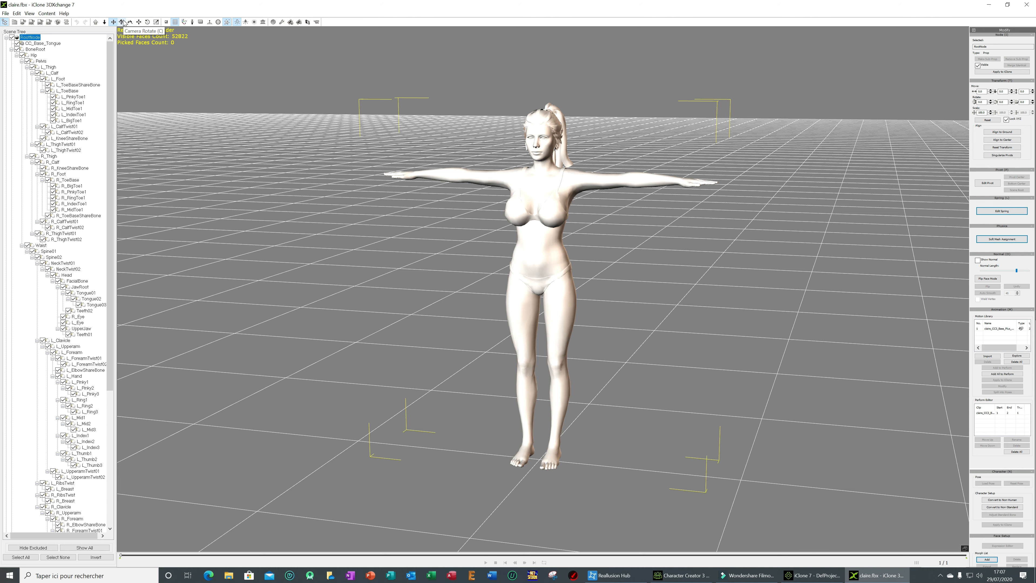
- Switch to Blender by launching it from the desktop, and deselect the default cube
click(989, 4)
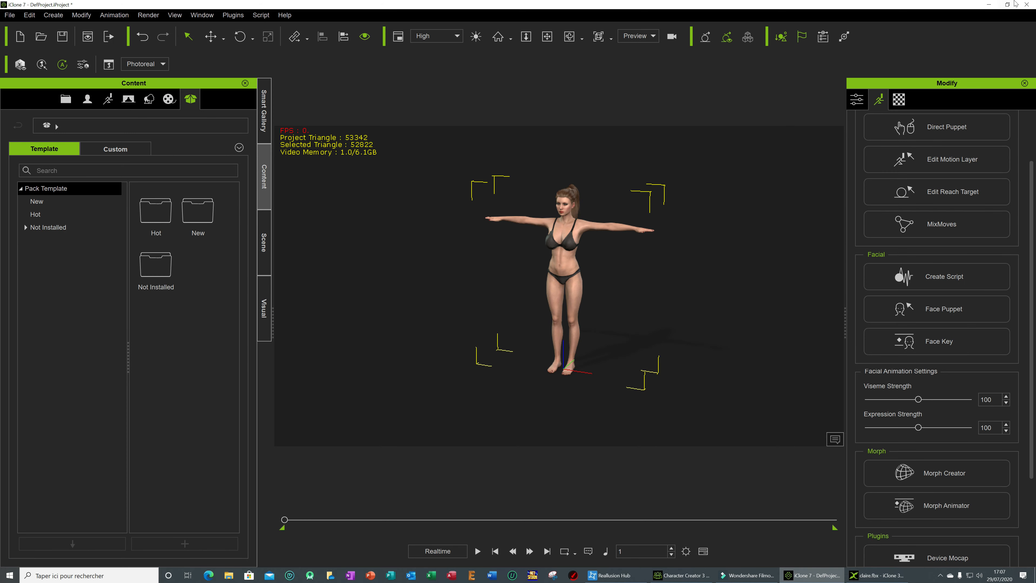
click(989, 4)
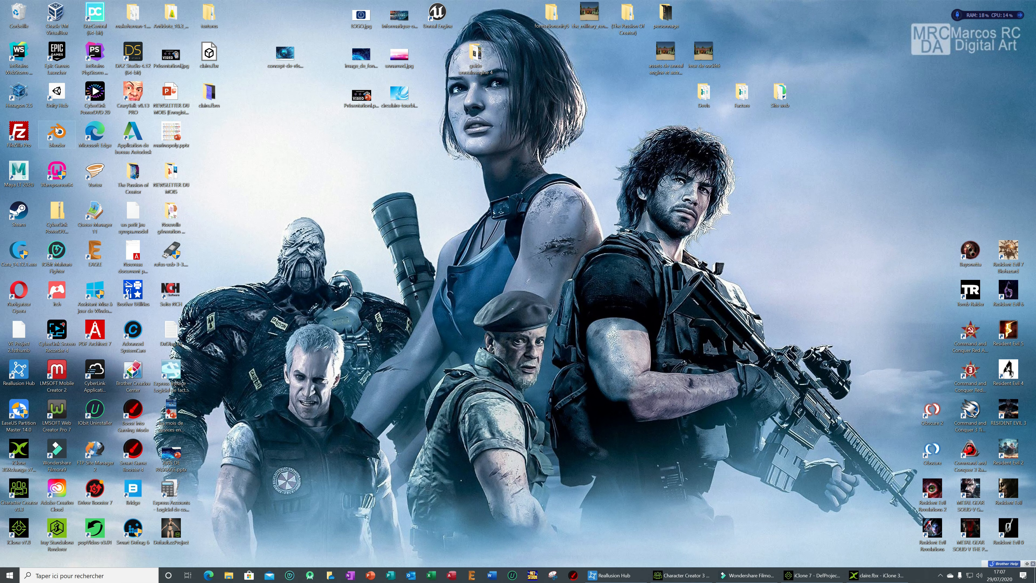
double_click(65, 139)
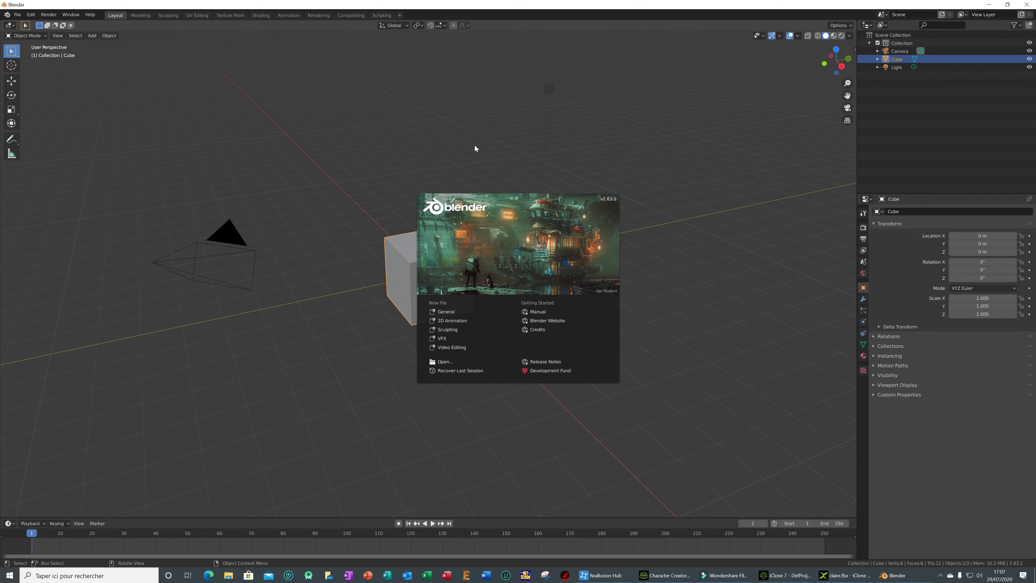
click(705, 221)
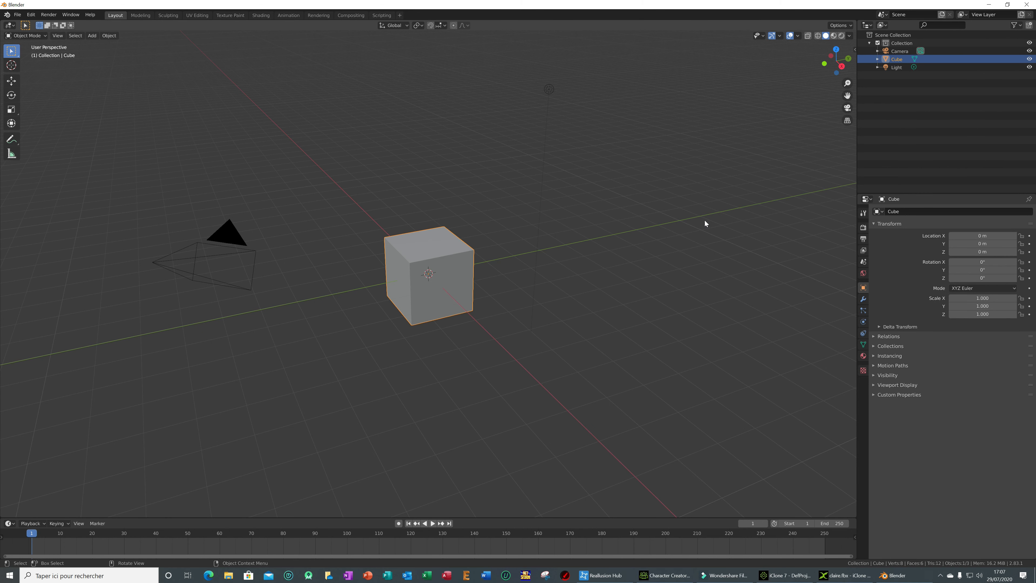
right_click(424, 286)
click(161, 121)
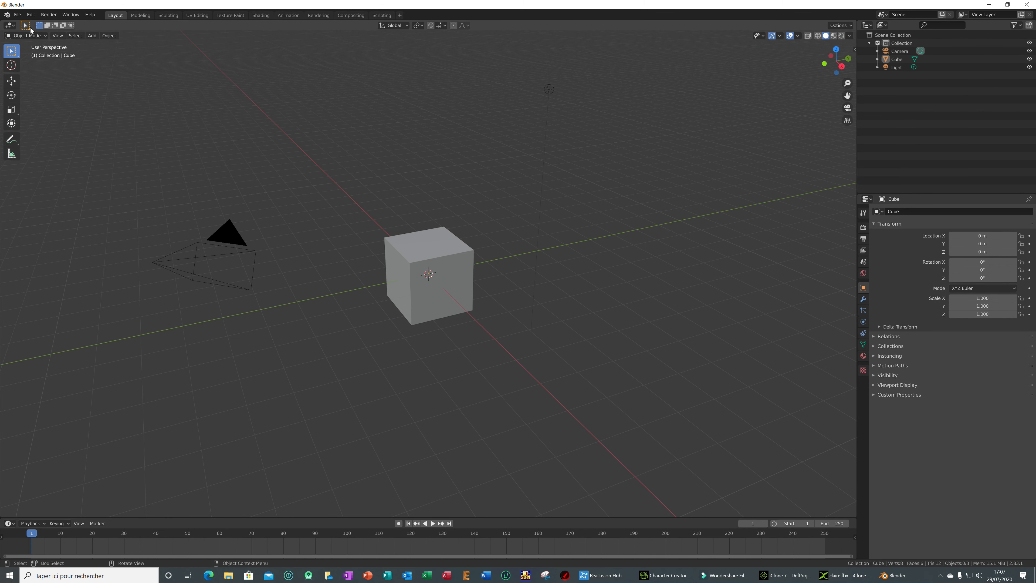
- Try to open the character from the claire.fbm folder on the Desktop without saving the current scene
click(17, 15)
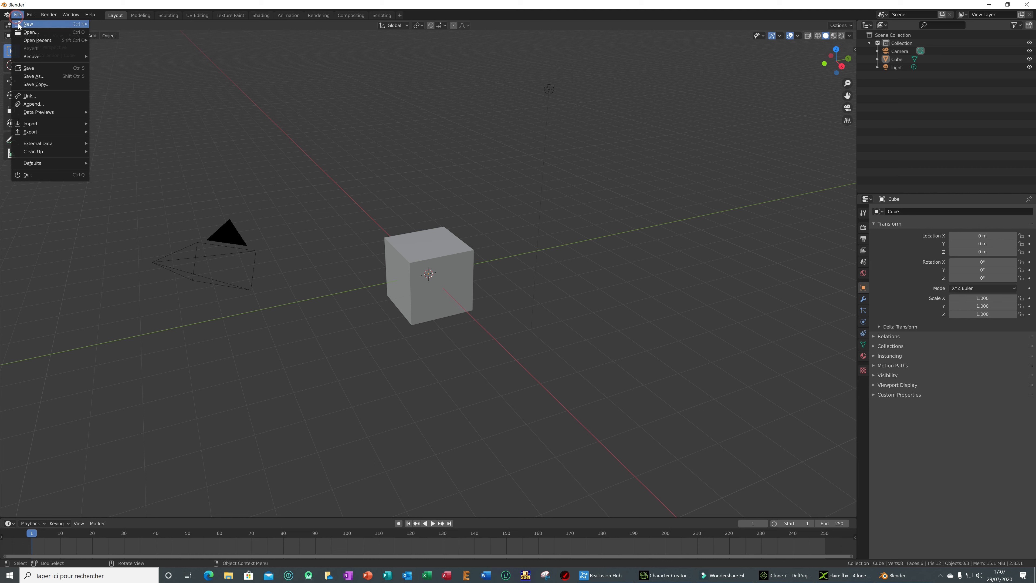
click(35, 33)
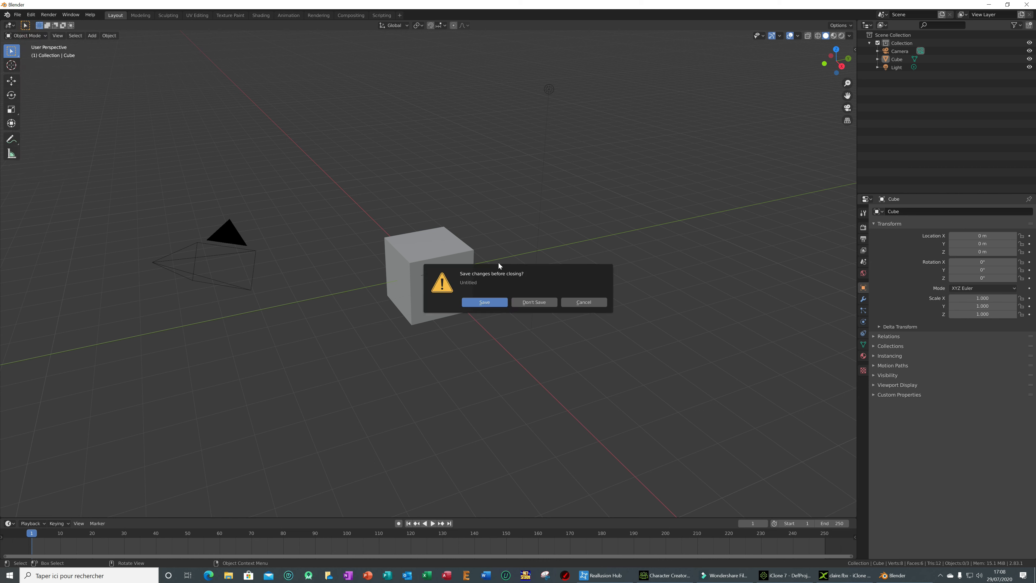
click(533, 303)
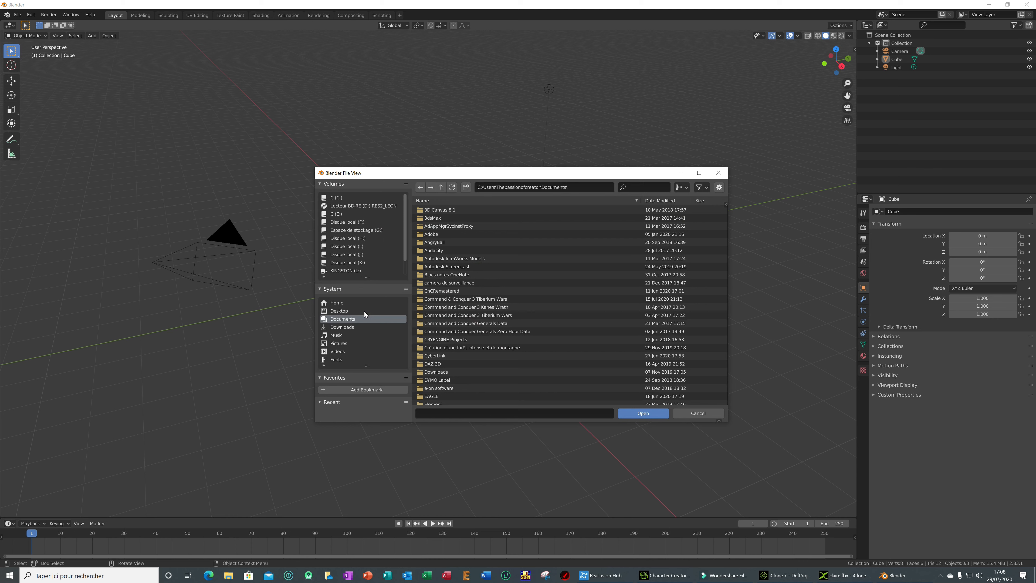
click(354, 311)
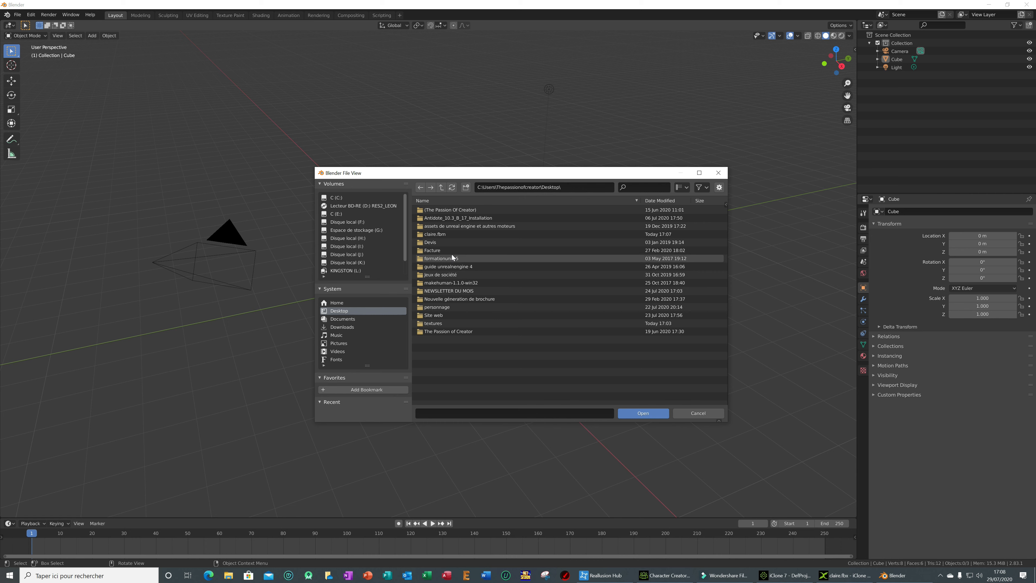
click(452, 237)
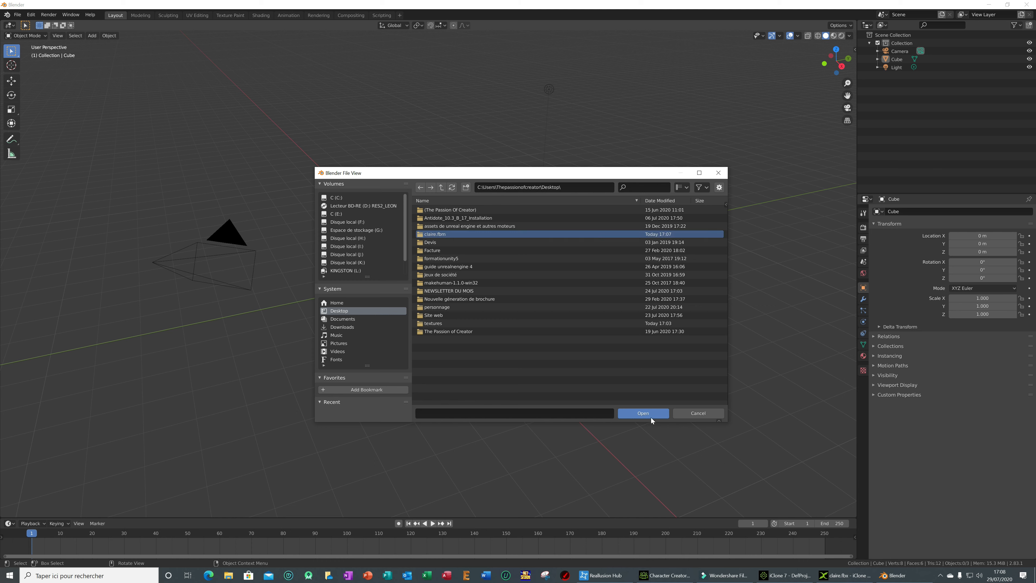
click(643, 413)
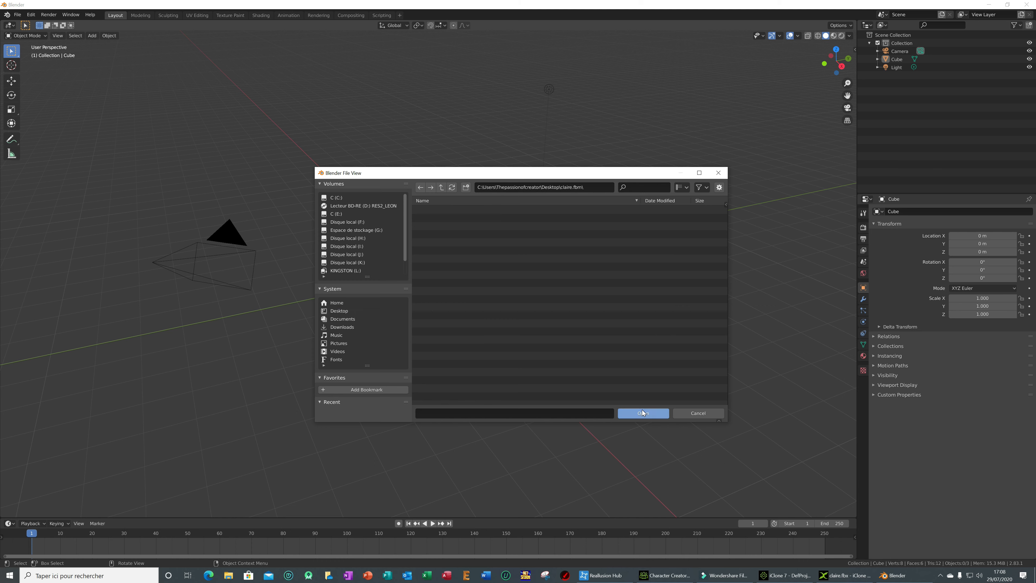
click(697, 416)
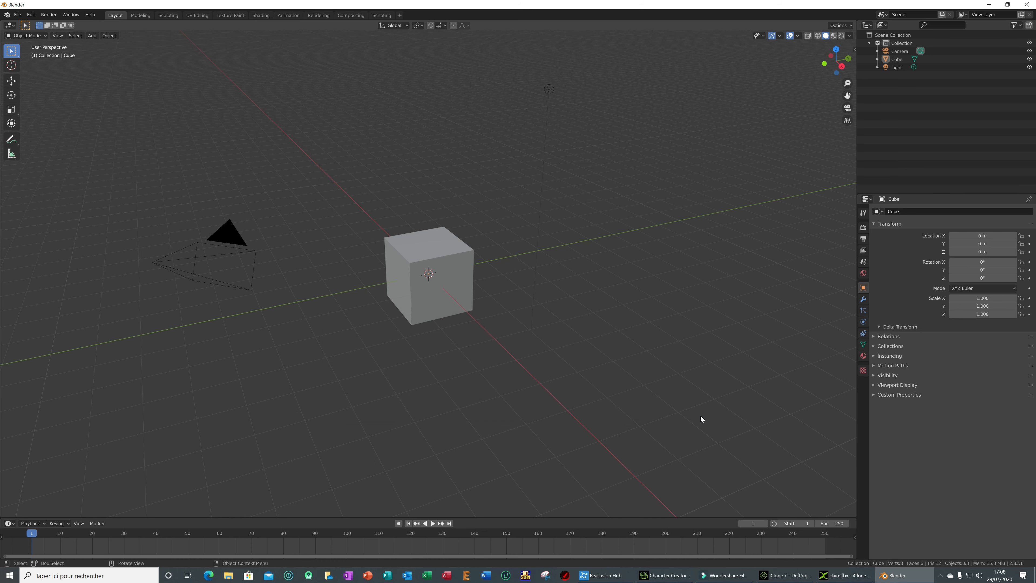
- Retry opening the claire.fbm folder from the Desktop as a Blender file, discarding the current scene's changes
click(17, 14)
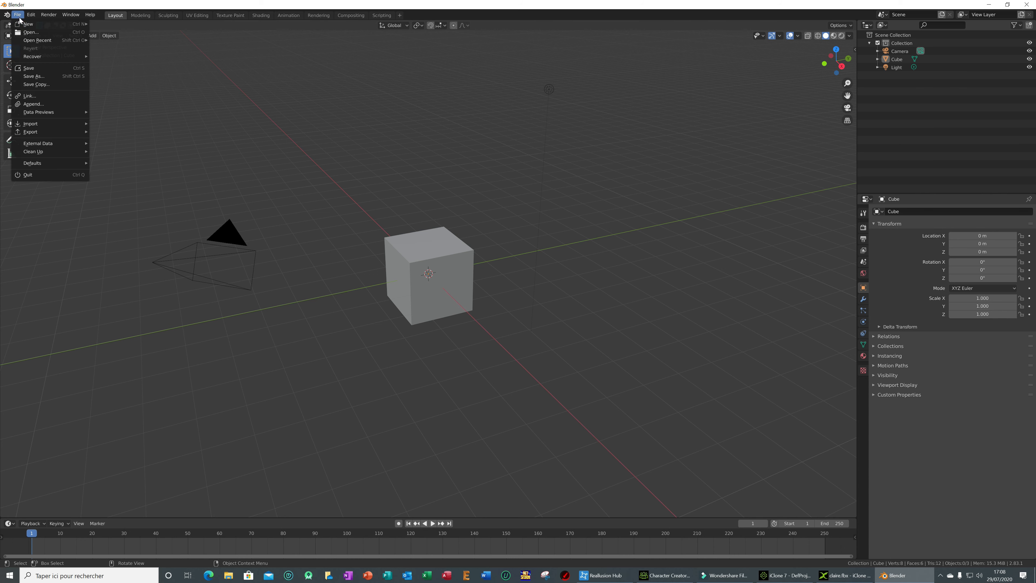
click(35, 33)
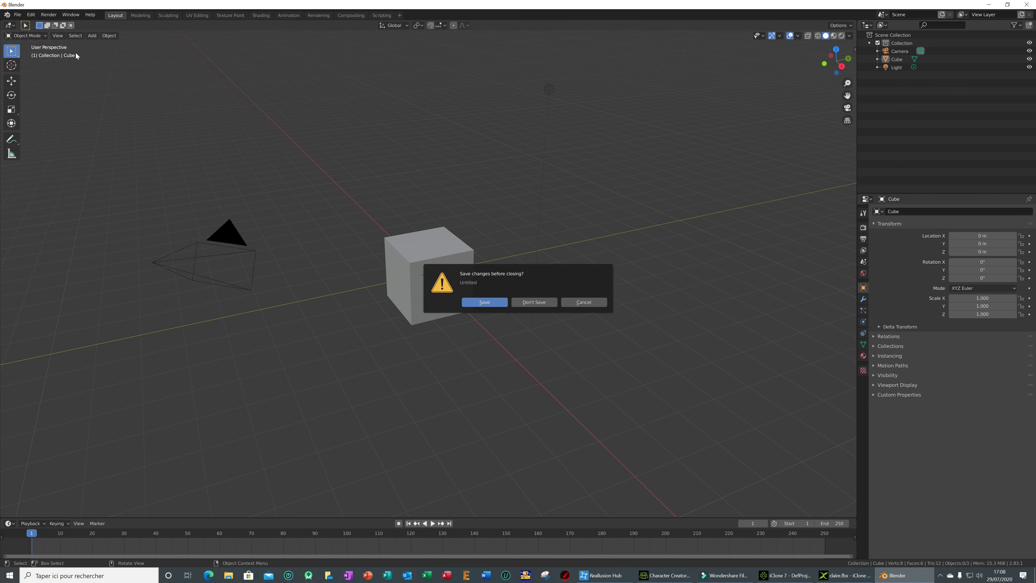
click(539, 302)
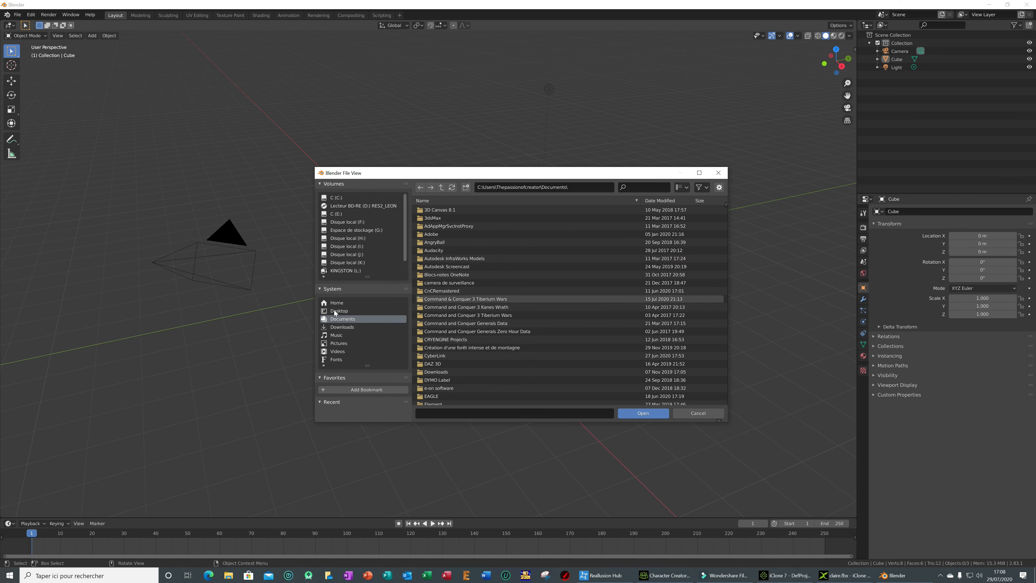
click(338, 303)
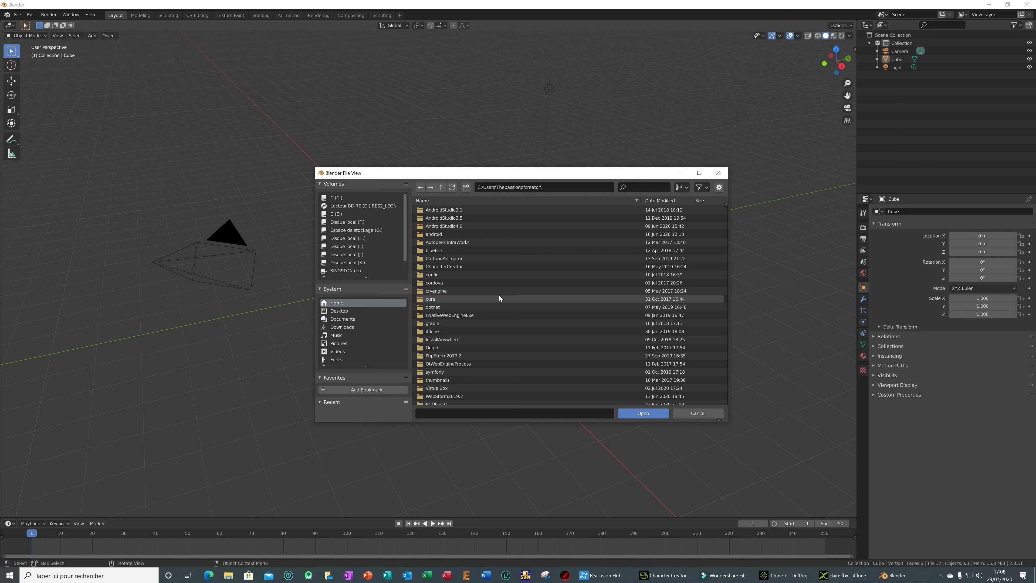
click(329, 312)
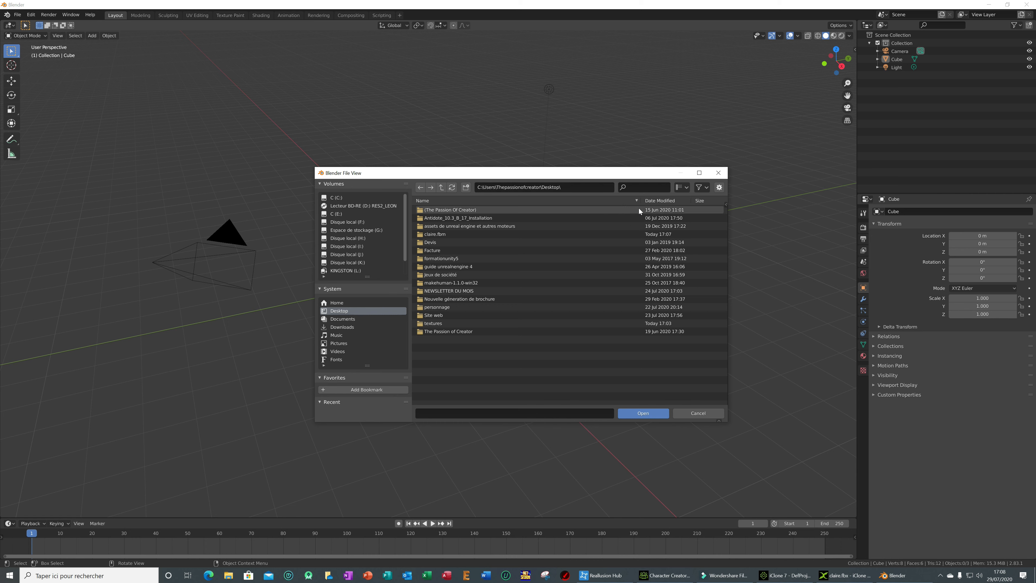
click(679, 233)
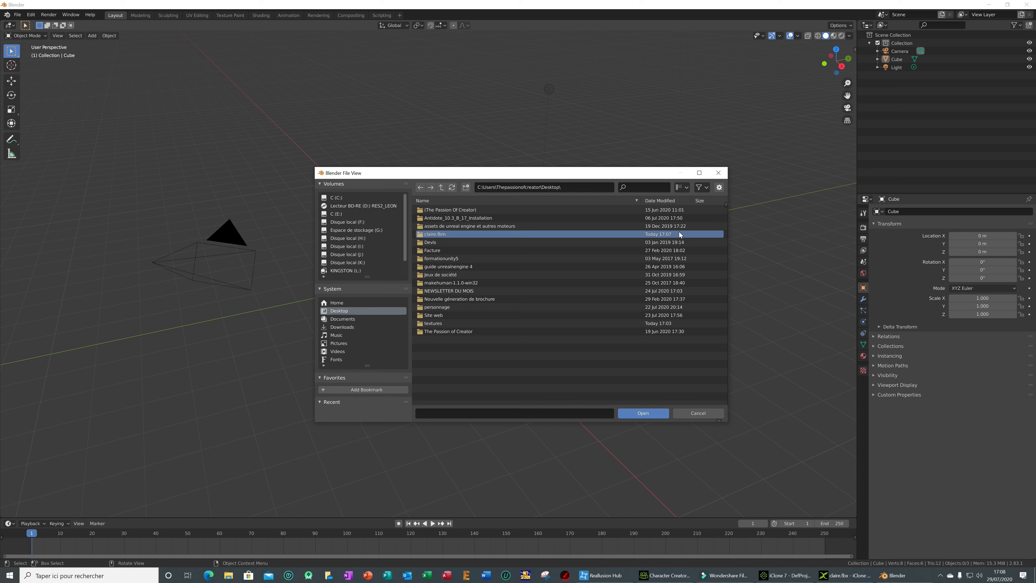
click(656, 414)
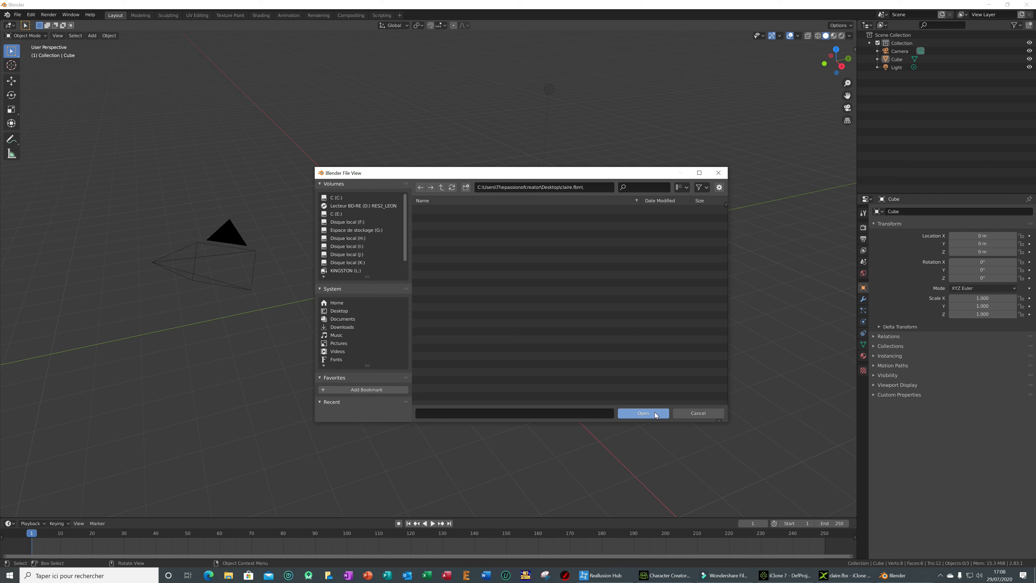
click(656, 413)
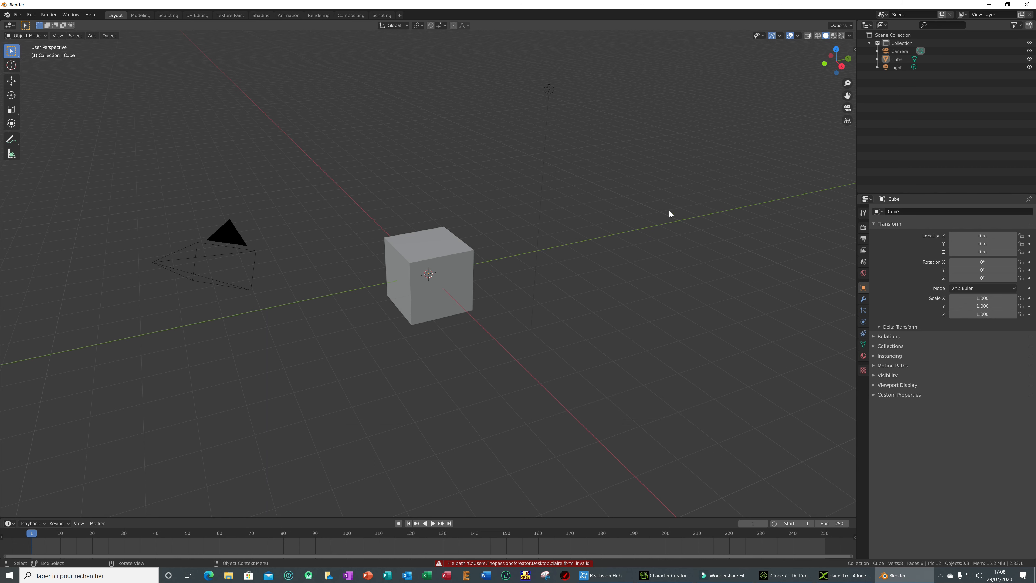
- Dock the Blender window beside the desktop and try to drop claire.fbx into the 3D scene
click(1005, 8)
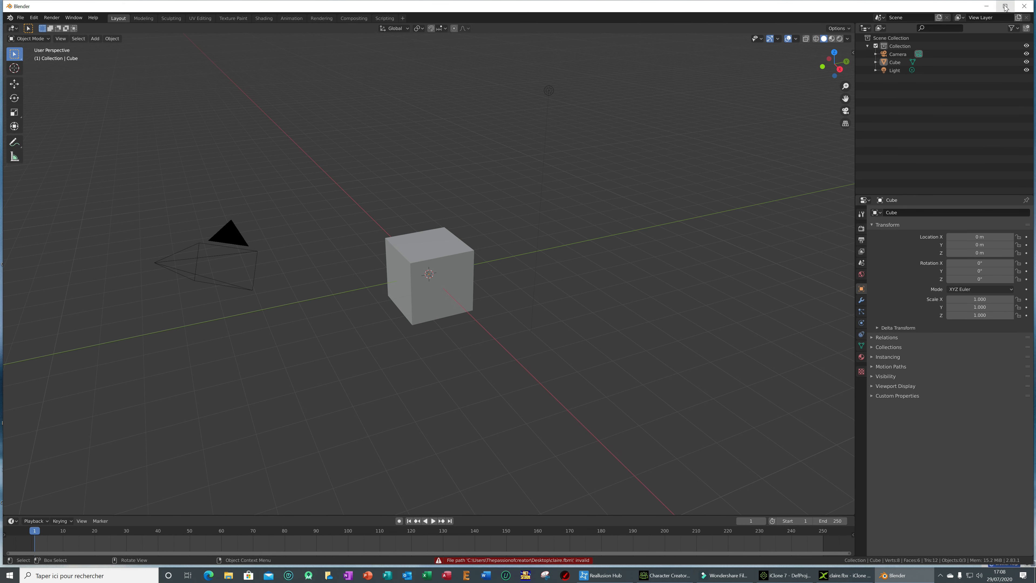
drag(967, 14, 1035, 77)
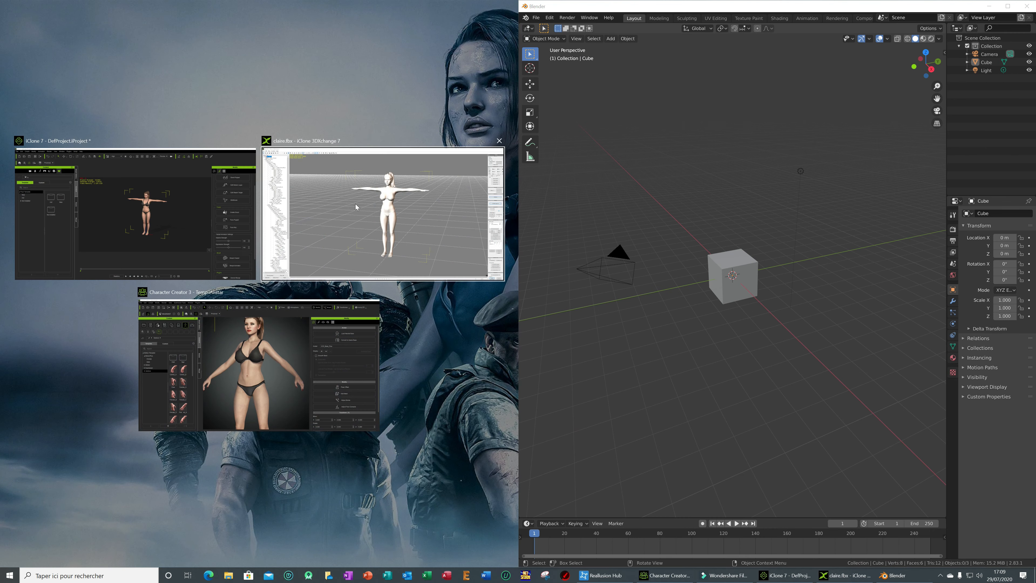
click(452, 365)
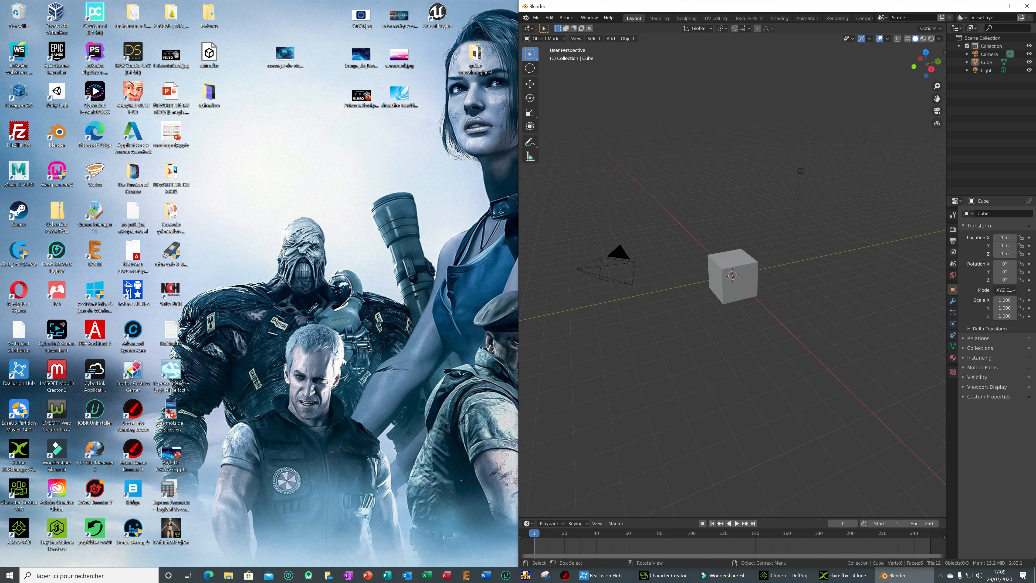
drag(207, 70, 806, 253)
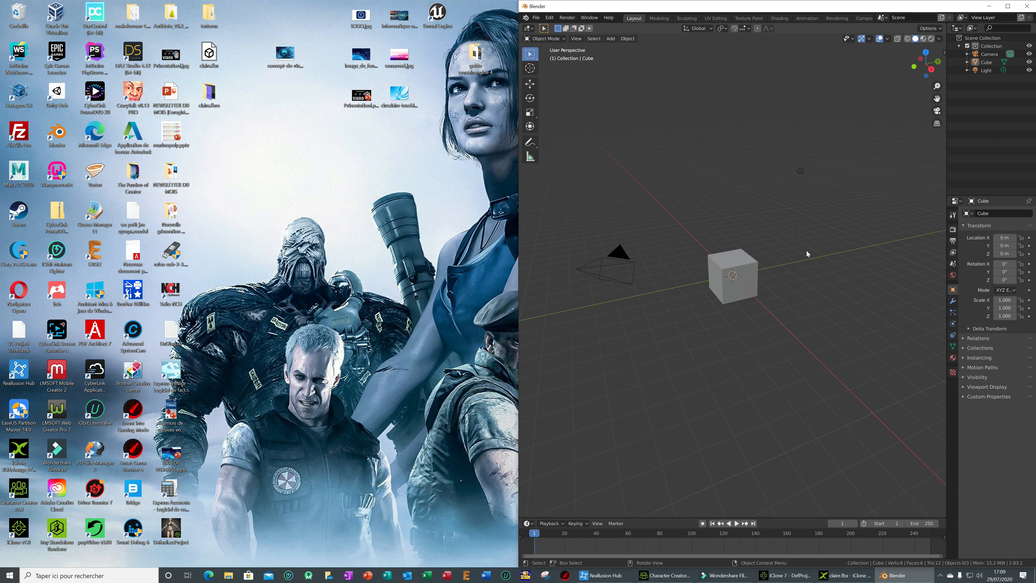
- Reposition the Blender window to uncover the desktop icons and move claire.fbx into the claire.fbm folder
drag(709, 7, 528, 8)
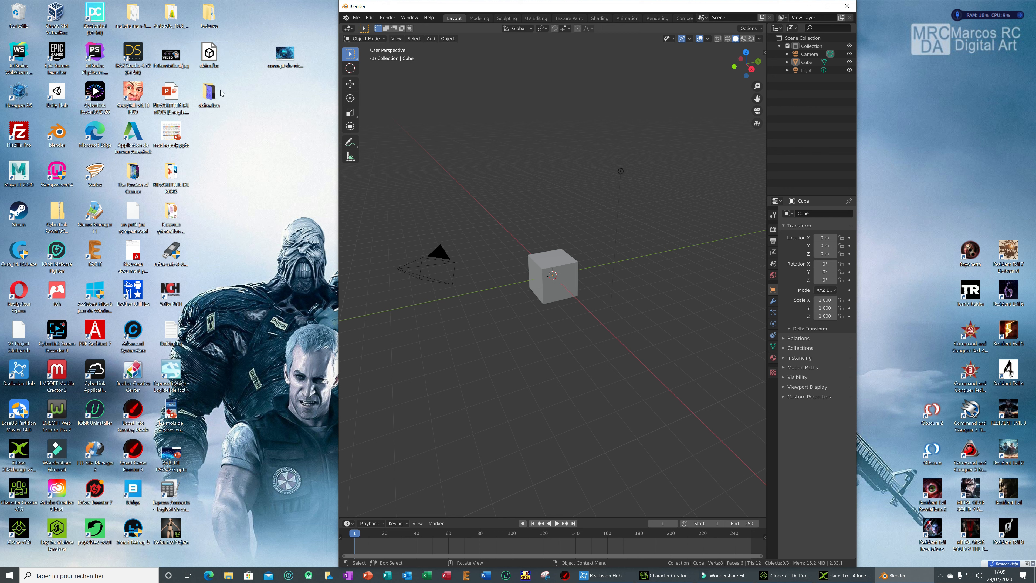
drag(215, 48, 216, 98)
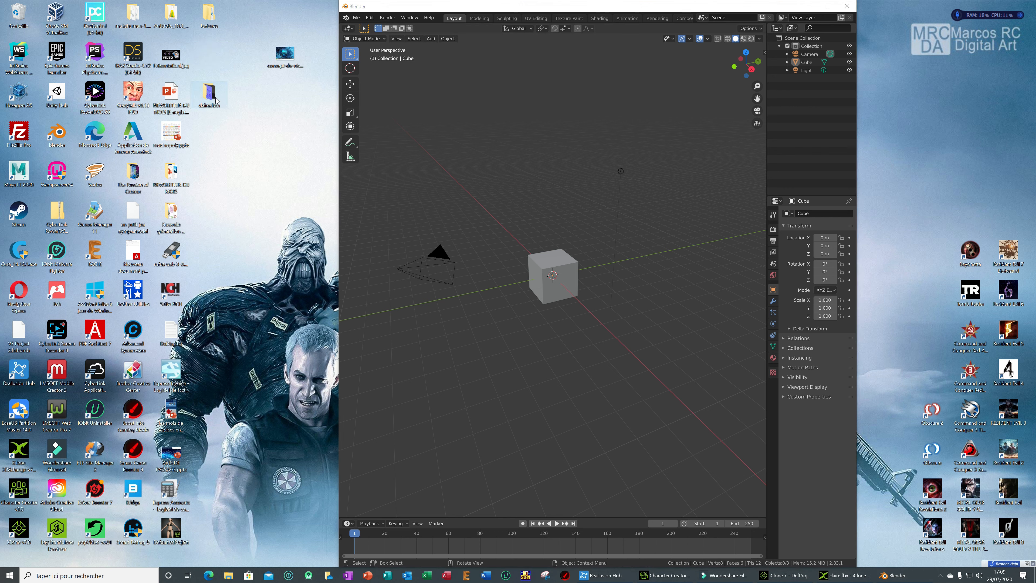
- Start opening a file without saving the scene and browse to the claire.fbm folder on the Desktop
click(360, 16)
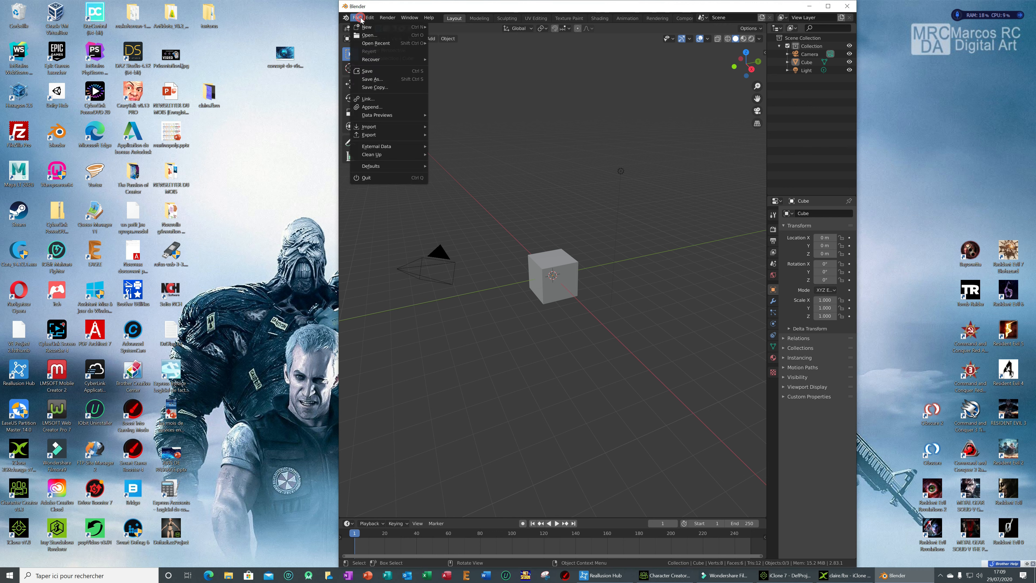
click(370, 35)
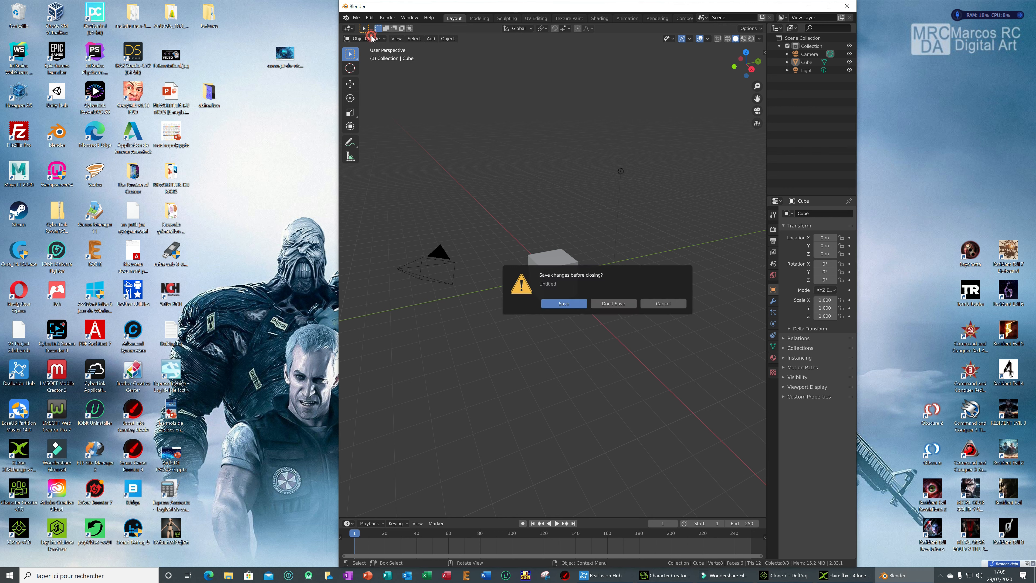
click(626, 305)
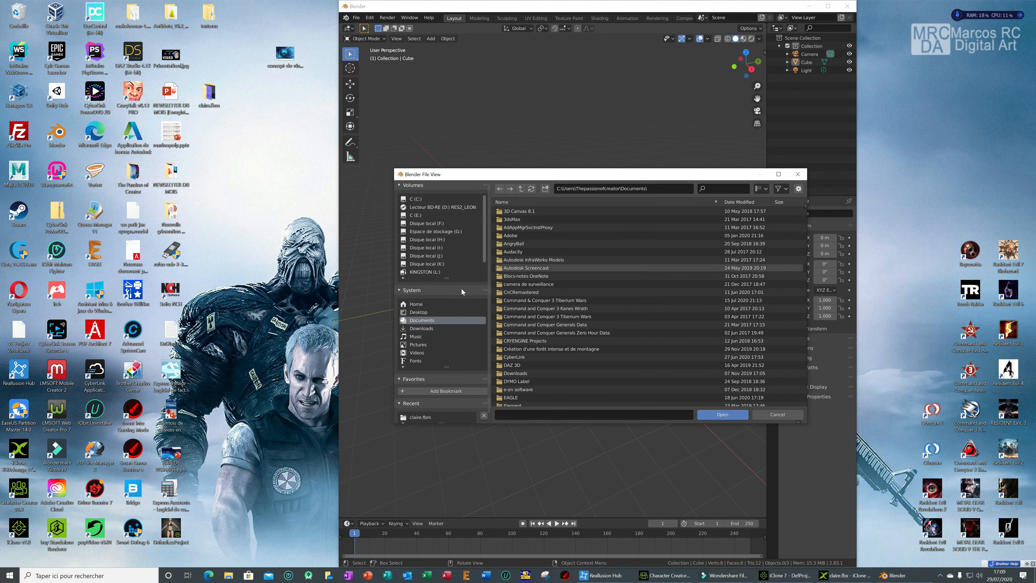
click(445, 312)
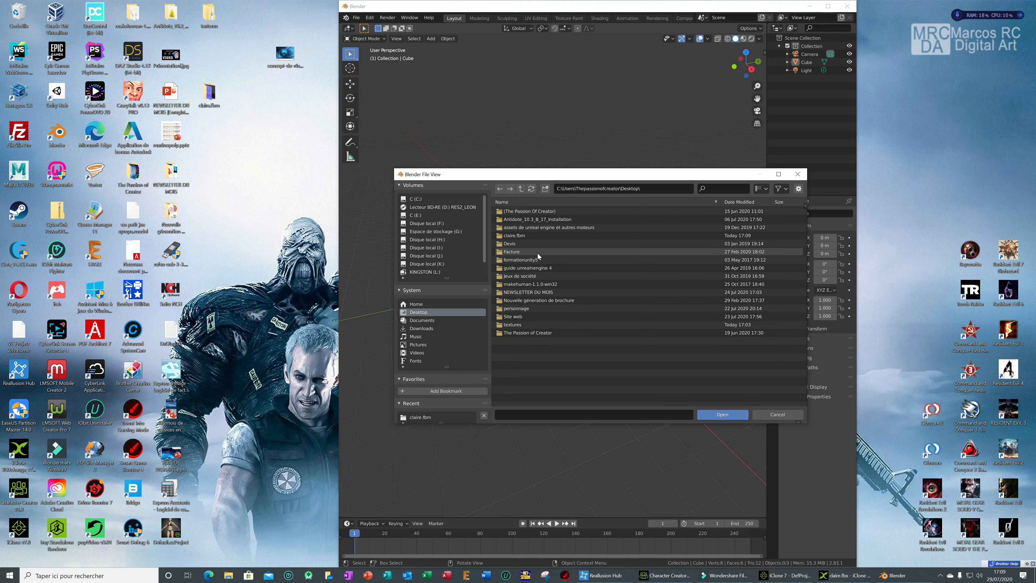
click(542, 234)
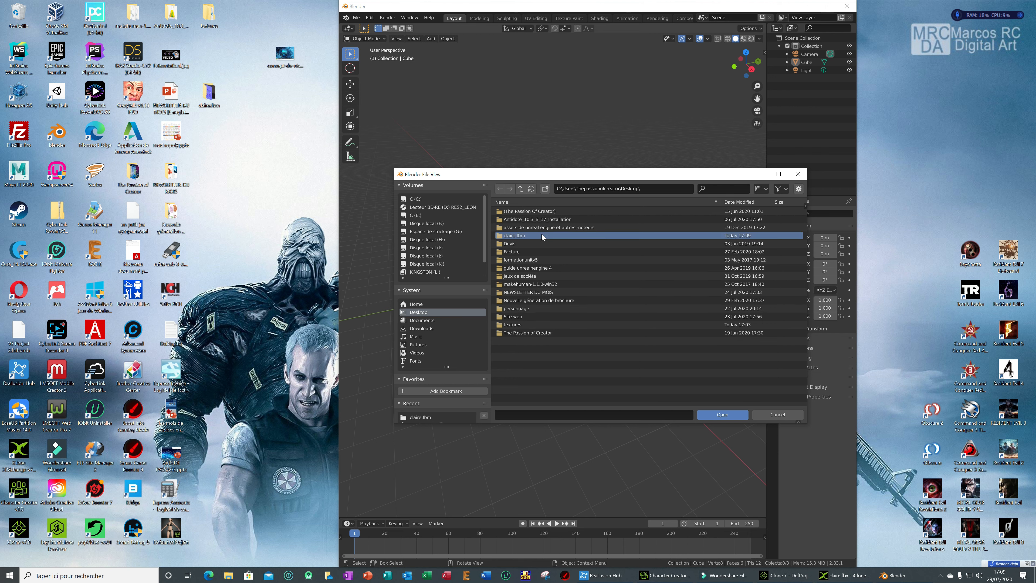
double_click(542, 234)
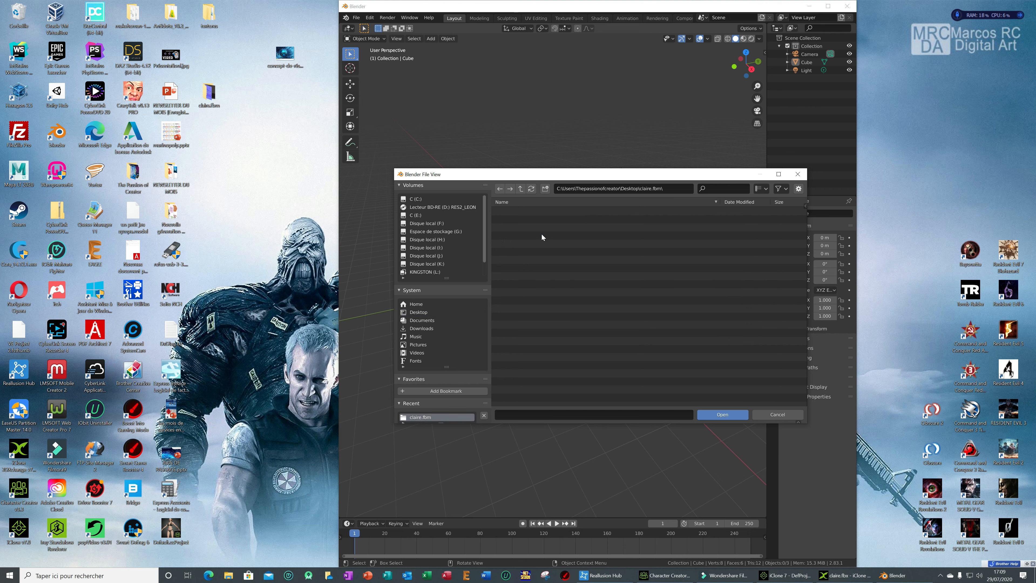
- Maximize the file browser, bookmark the claire.fbm folder as a favorite, and close the browser without opening a file
click(778, 174)
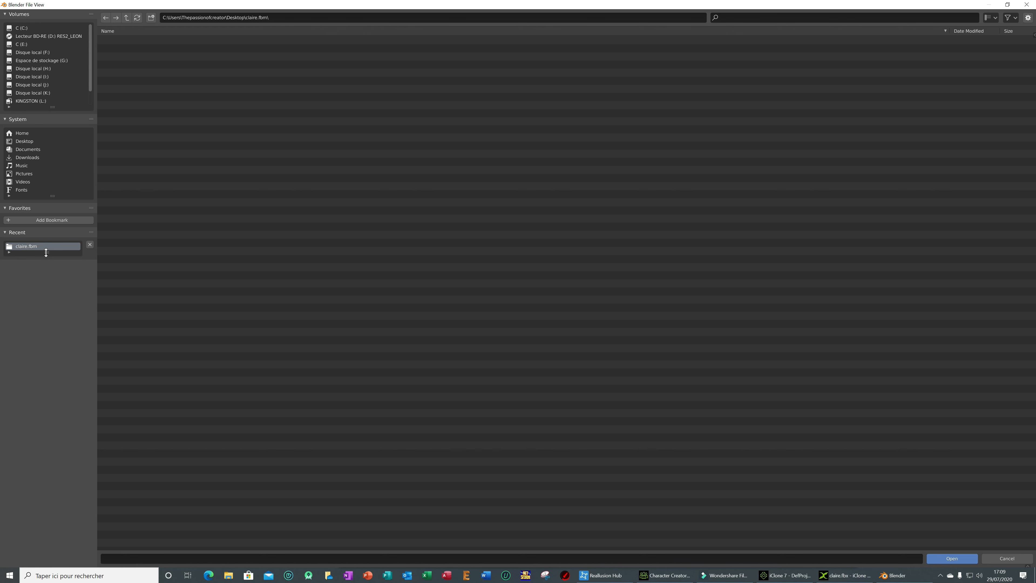
drag(46, 252, 41, 292)
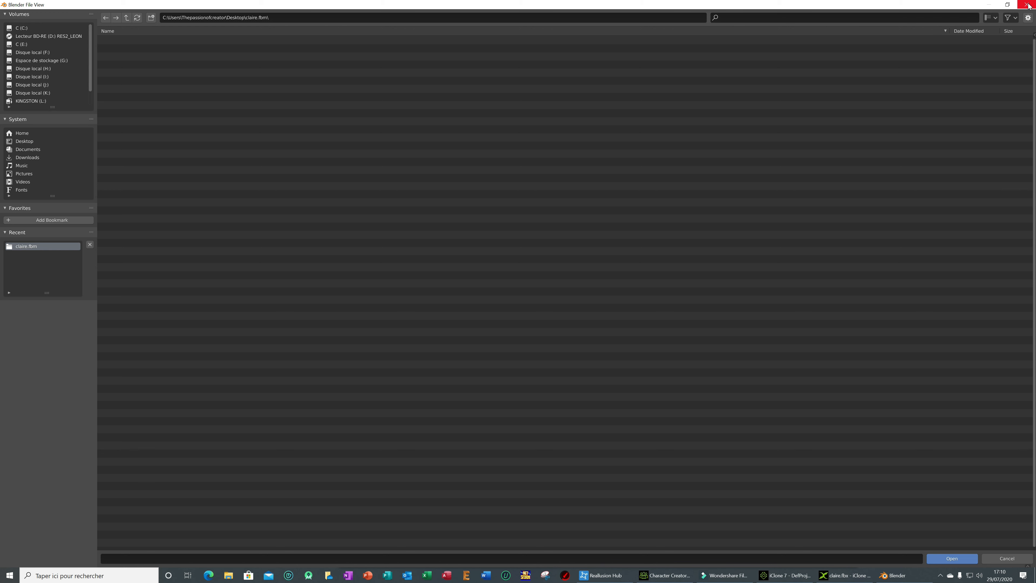
click(10, 220)
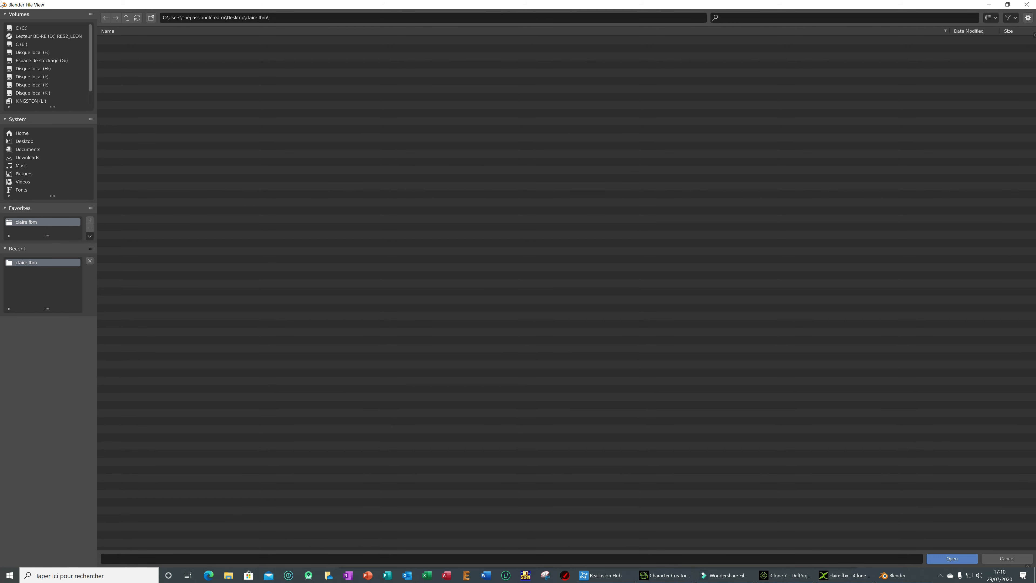
click(1028, 5)
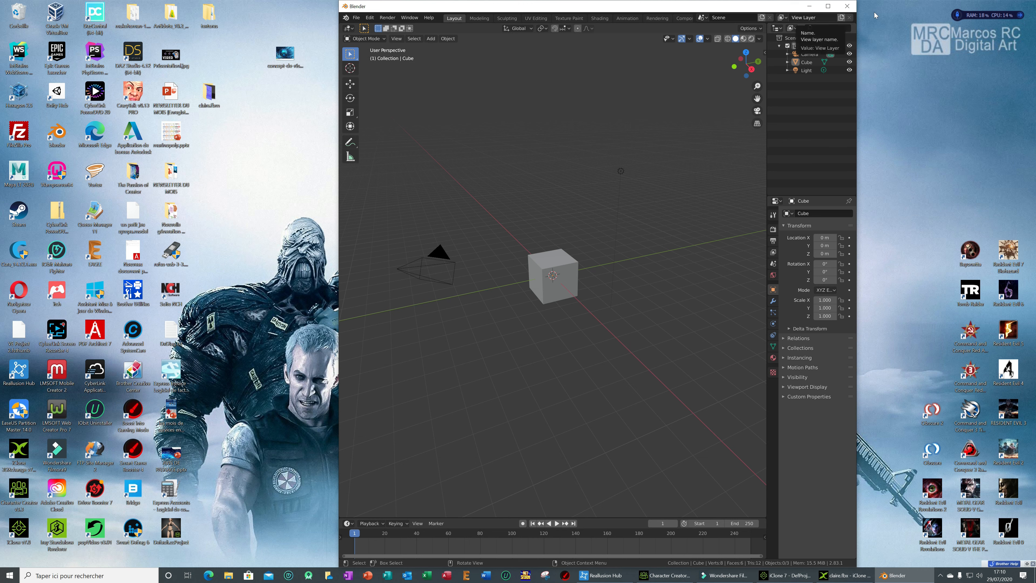
- Close Blender without saving, switch to iClone 3DXchange 7, and view the claire.fbx model up close
click(852, 9)
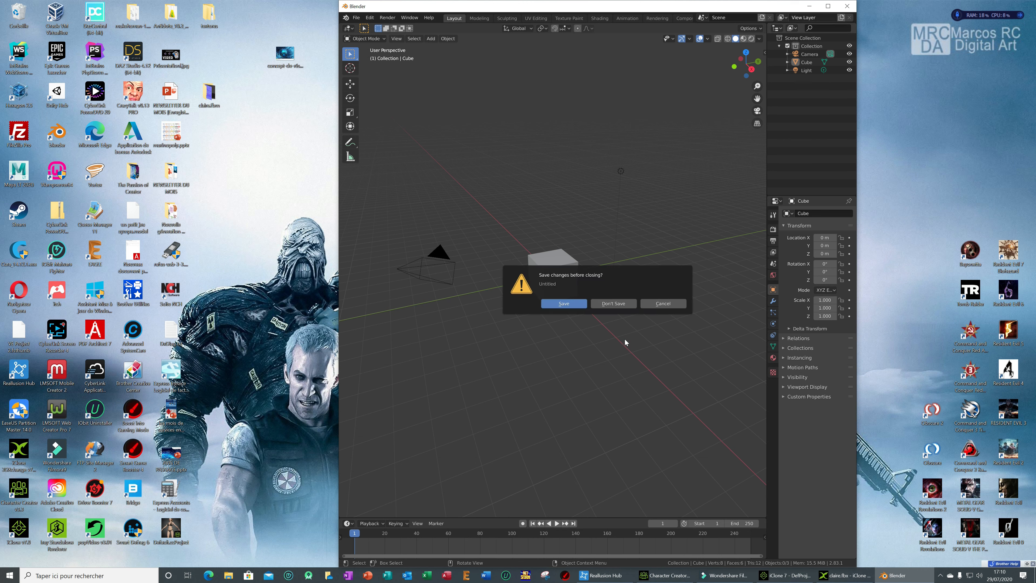
click(606, 306)
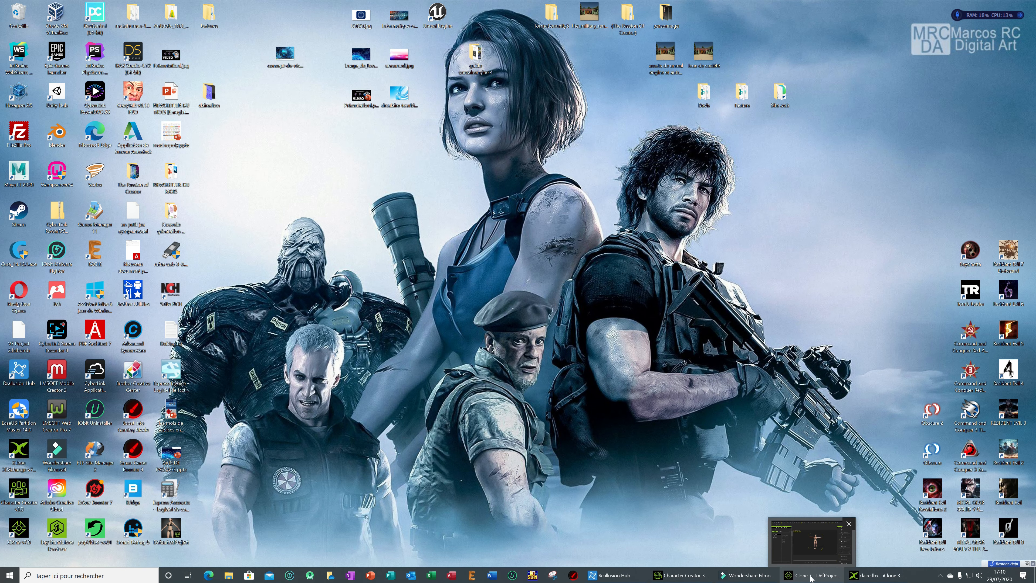
click(868, 576)
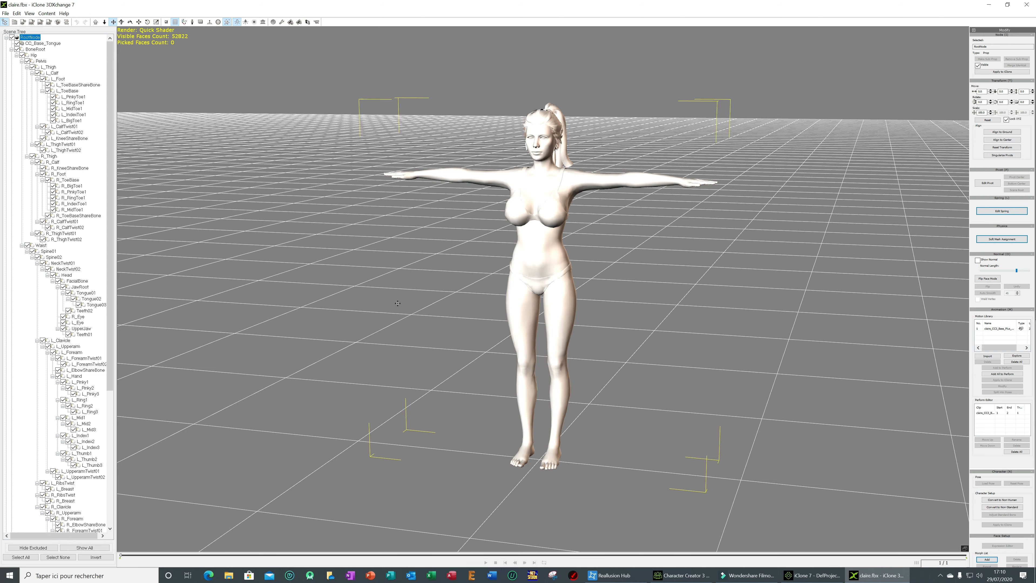
scroll(547, 325, up, 6)
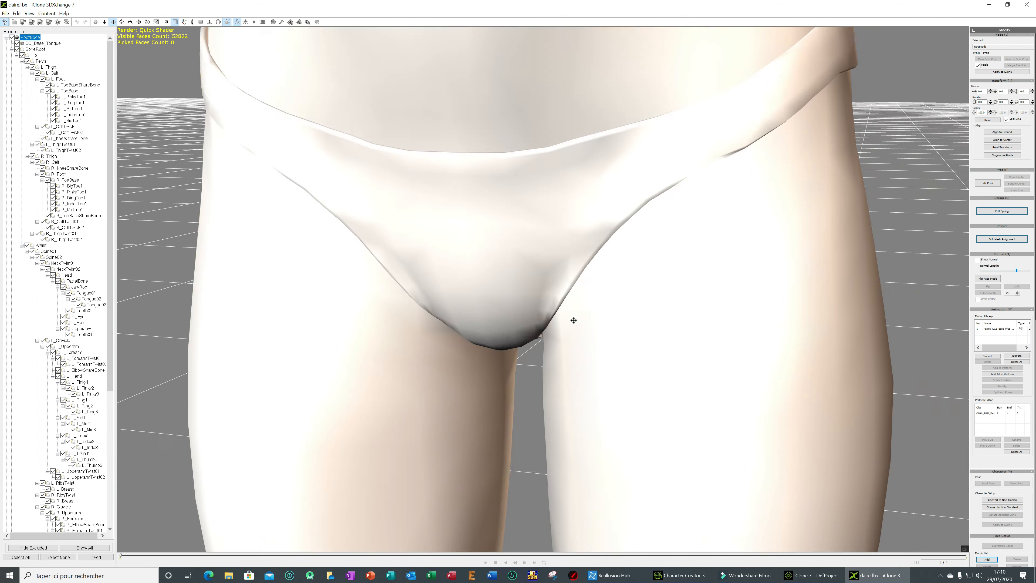
scroll(574, 321, down, 2)
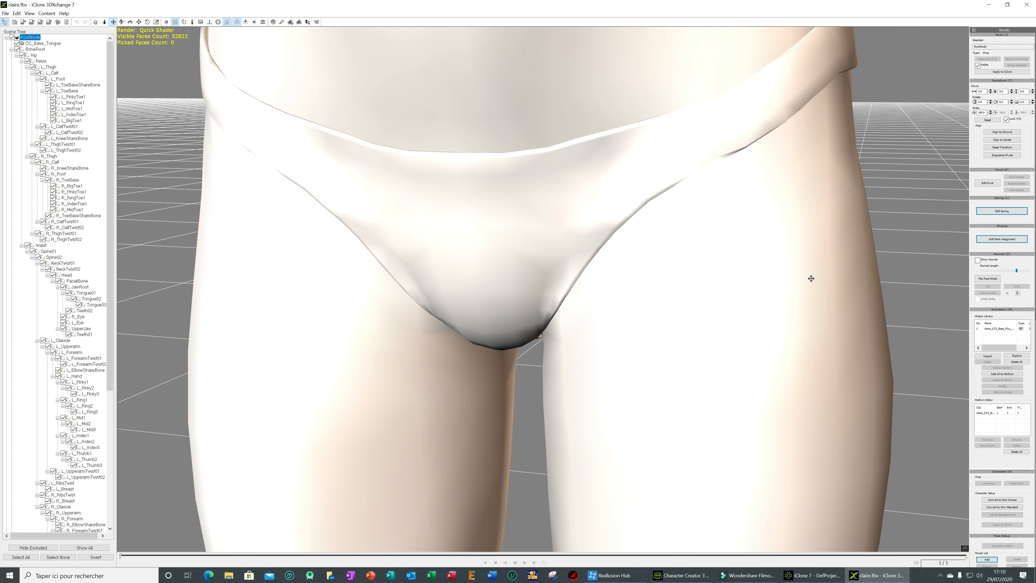